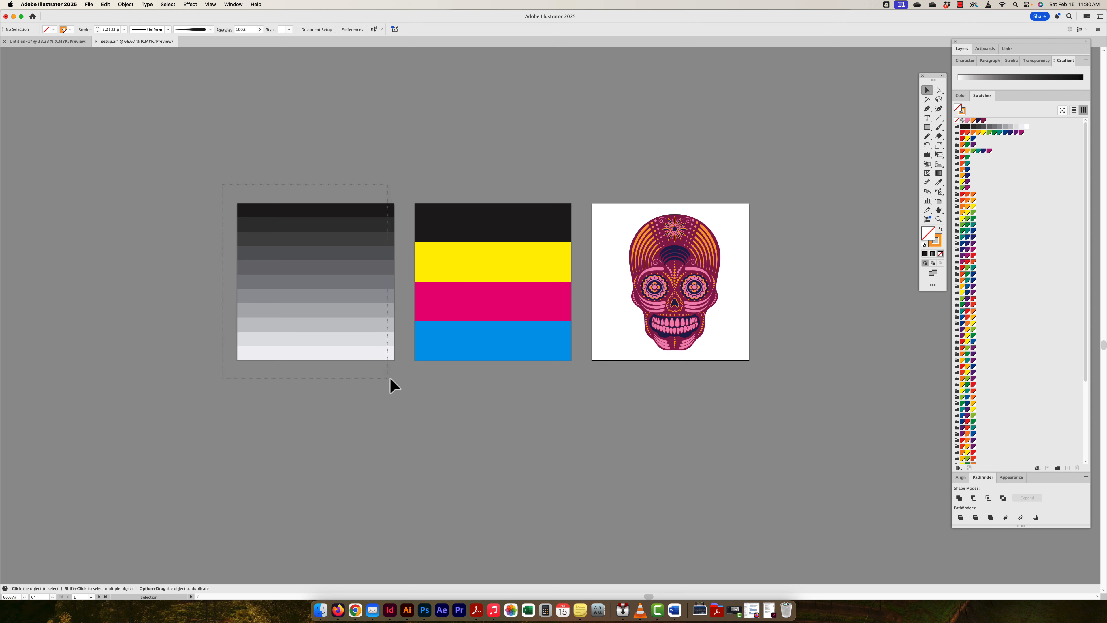
Step: Select the grayscale bars and turn off opening the advanced Recolor Artwork dialog on launch in the Recolor Artwork settings
left_click_drag(389, 376, 398, 375)
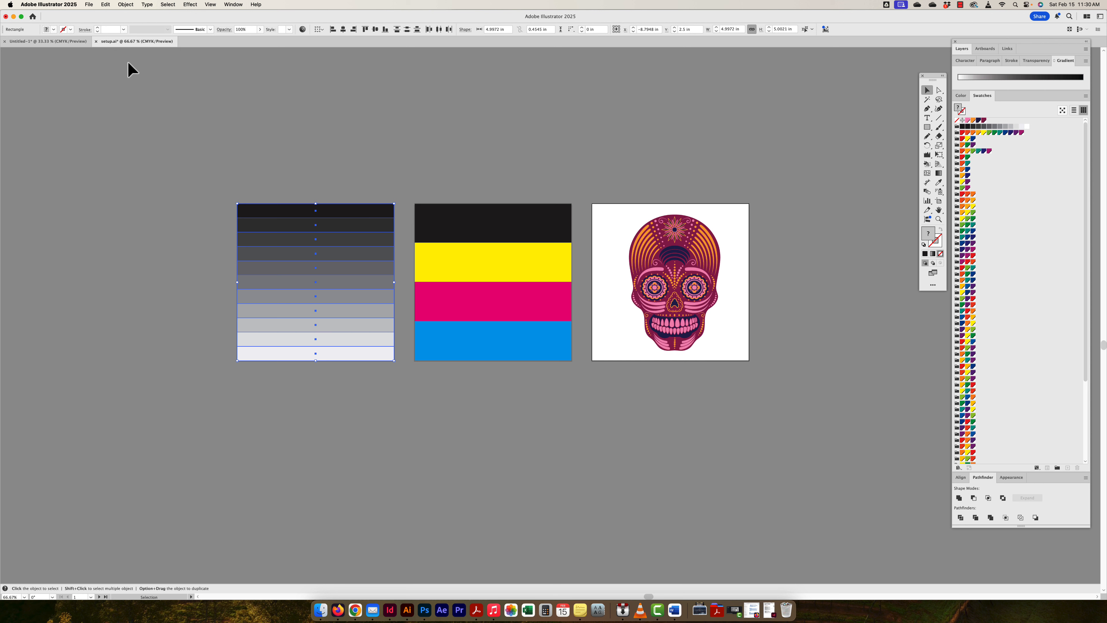
left_click(106, 5)
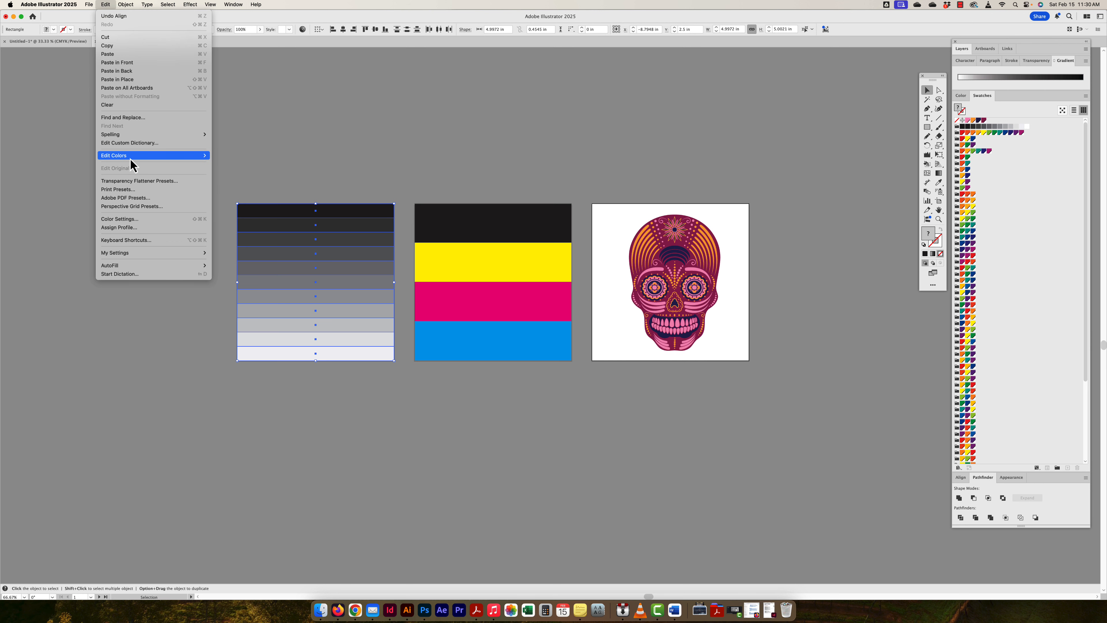
mouse_move(135, 160)
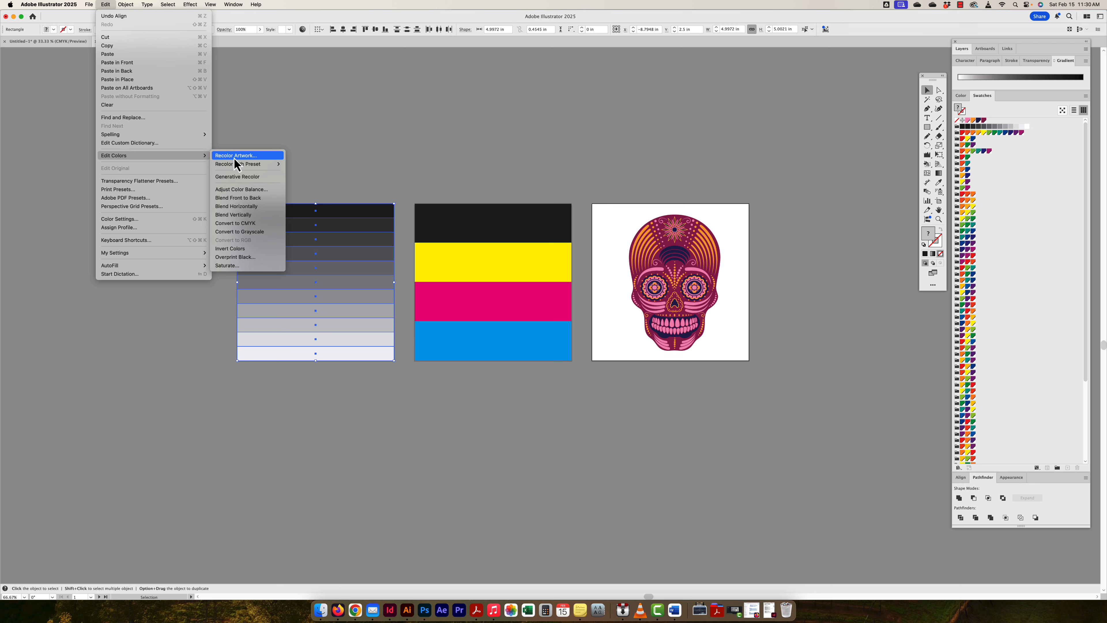
left_click(243, 157)
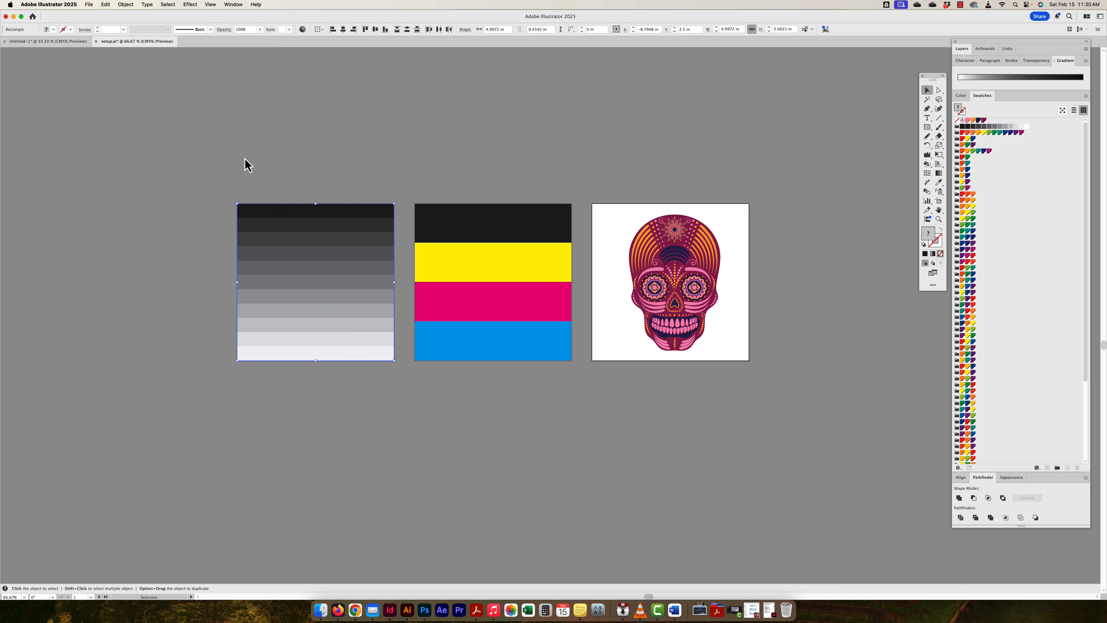
left_click_drag(299, 125, 621, 155)
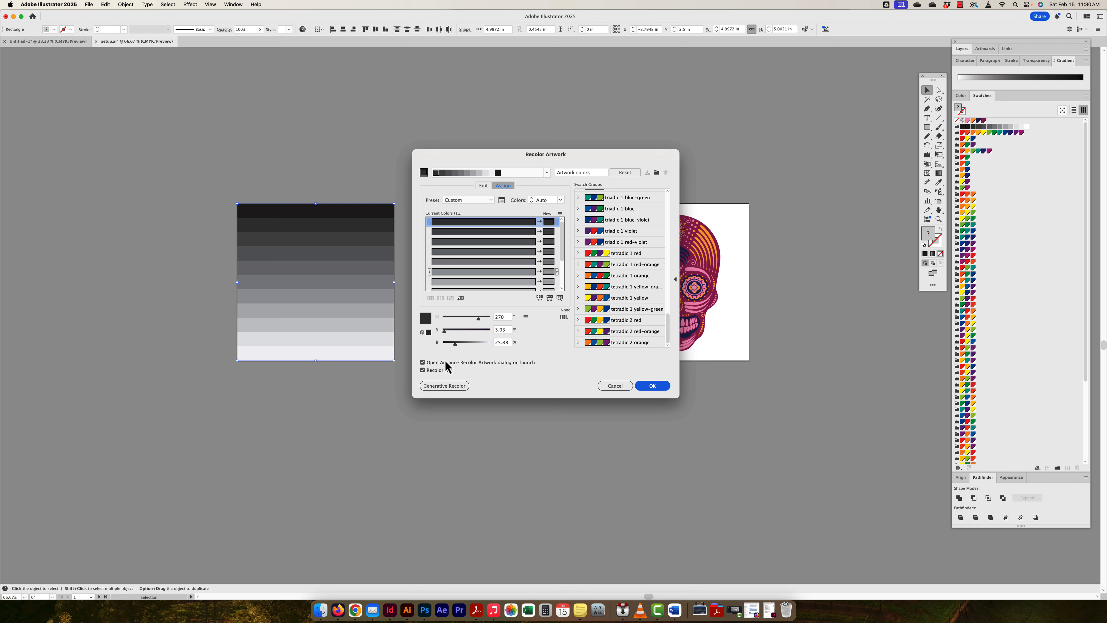
left_click(423, 362)
left_click(645, 387)
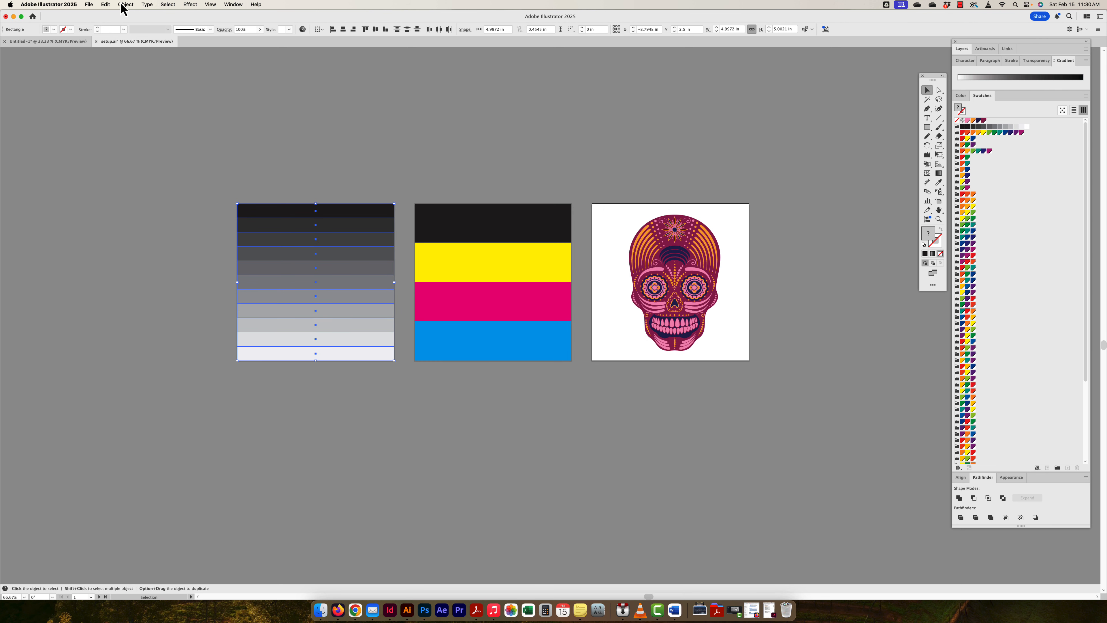
Step: Start Recolor Artwork again on the grayscale bars and go on to its advanced options
left_click(105, 5)
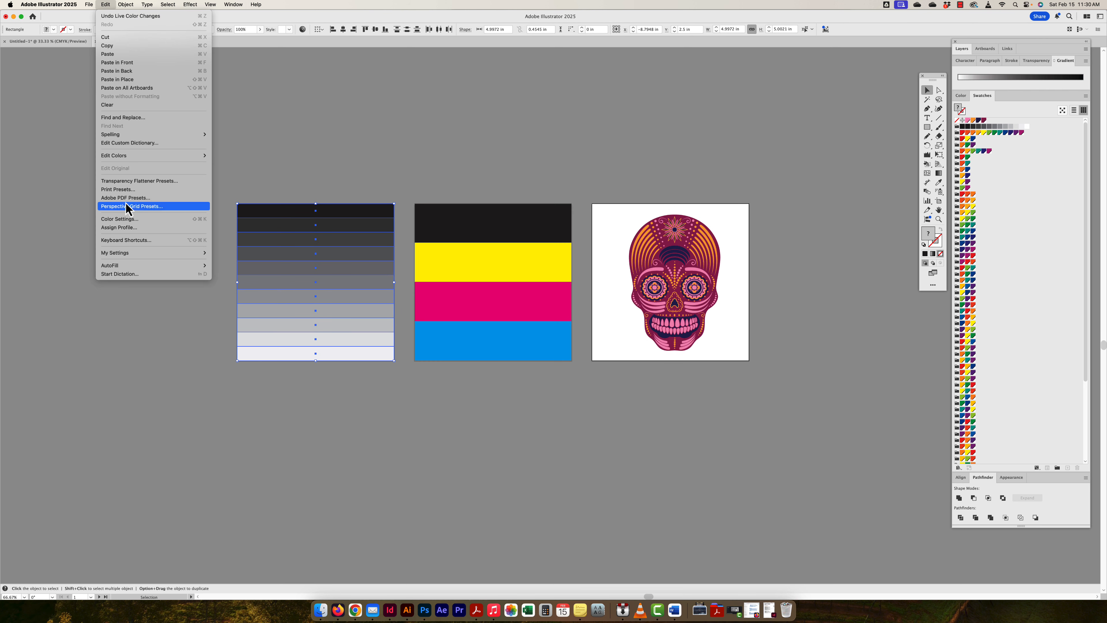
mouse_move(131, 155)
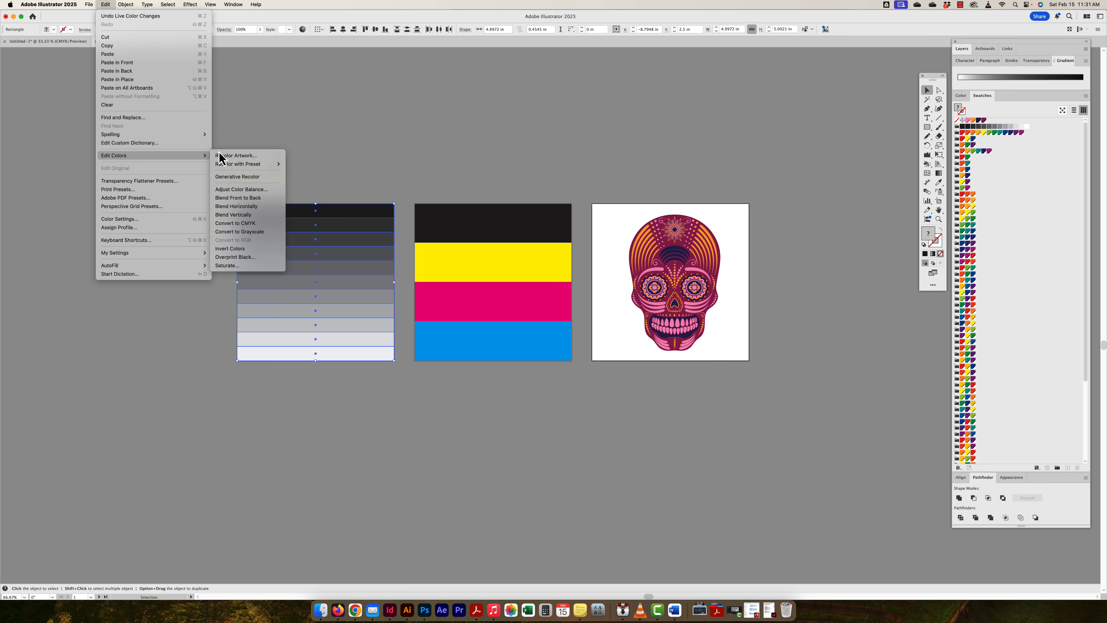
left_click(220, 156)
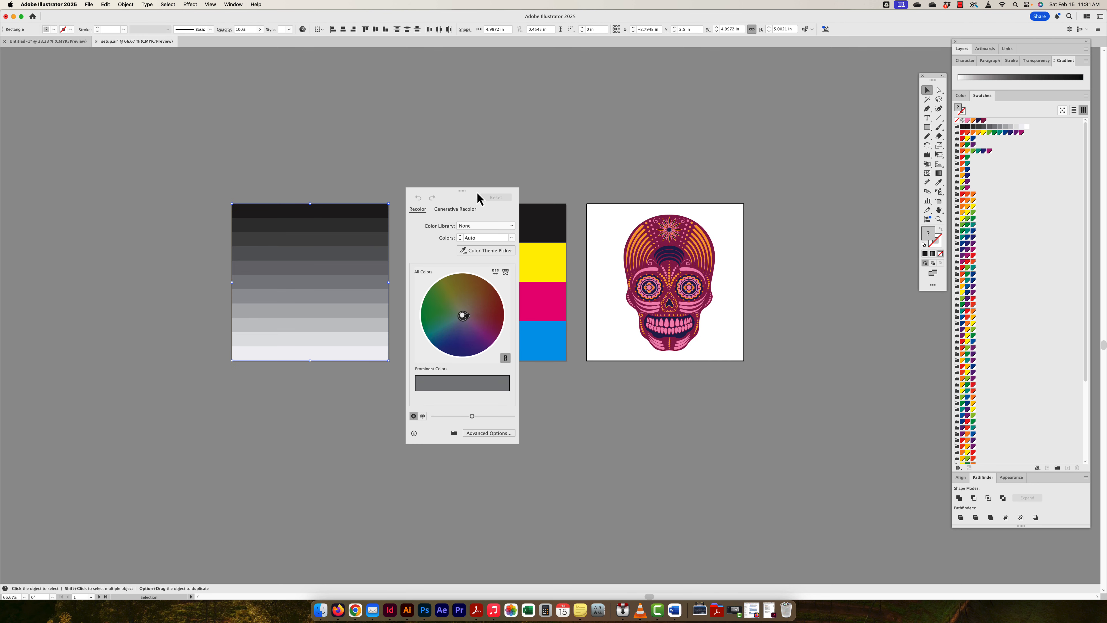
left_click_drag(477, 193, 481, 153)
key("super+equal")
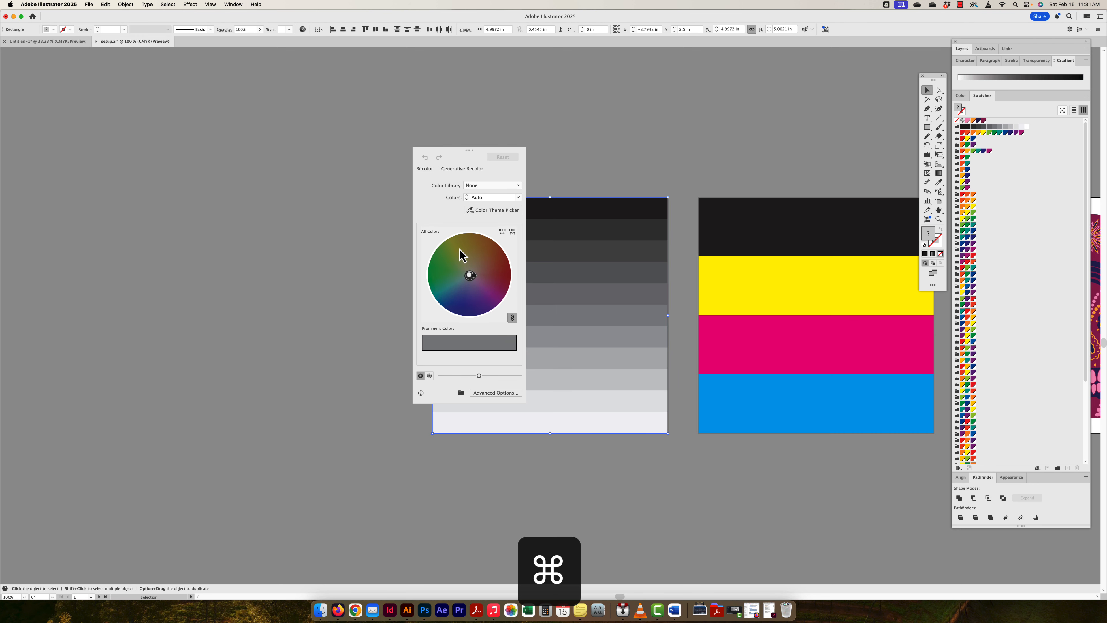
left_click_drag(564, 224, 343, 177)
left_click_drag(490, 156, 514, 154)
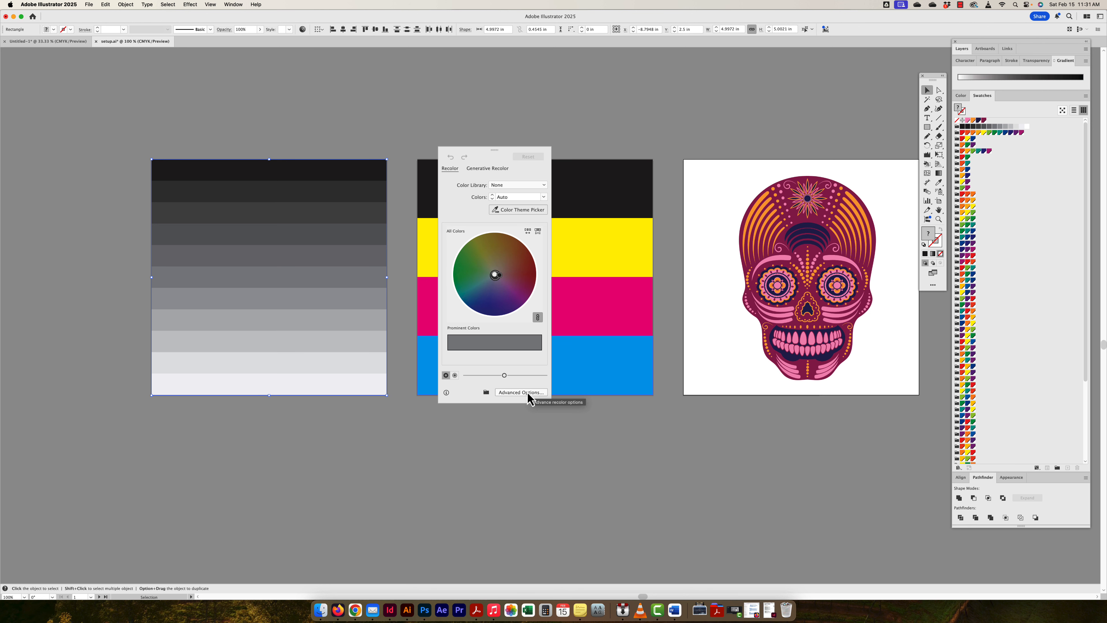
left_click(508, 393)
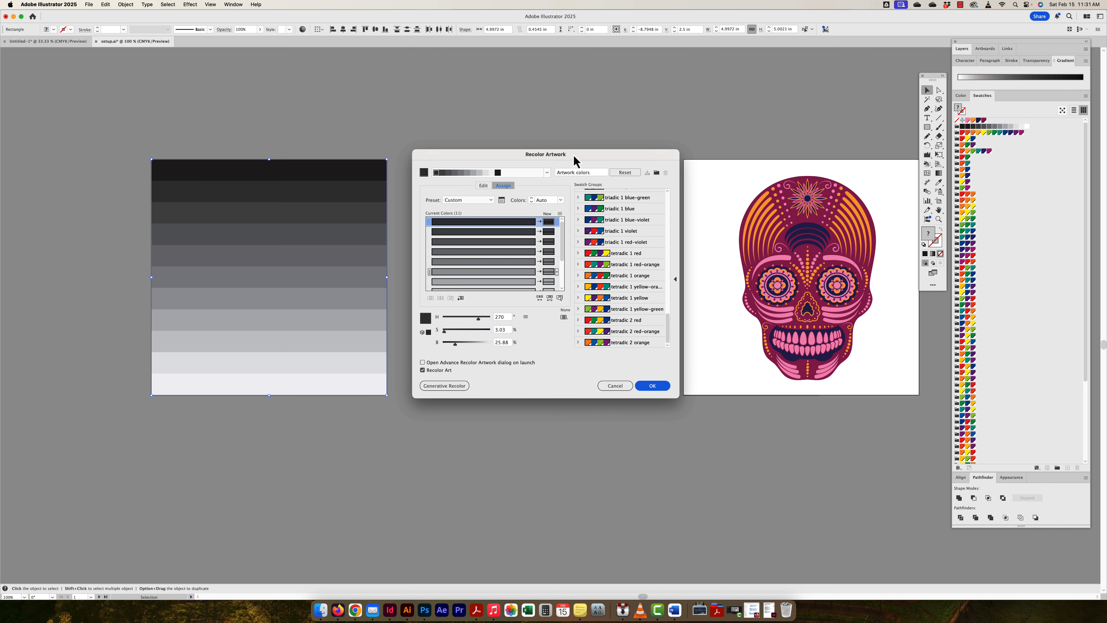
mouse_move(575, 156)
left_mouse_down()
mouse_move(589, 162)
mouse_move(575, 158)
left_mouse_up()
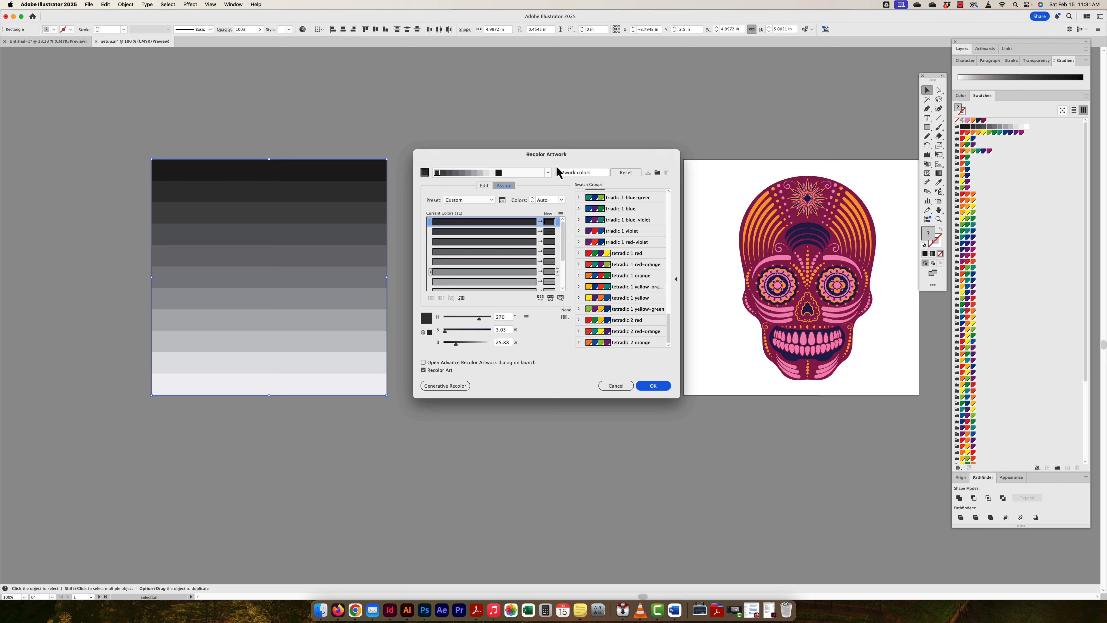
Step: Examine the available harmony rules and the smooth and segmented color wheel views for editing the artwork colors
left_click(548, 173)
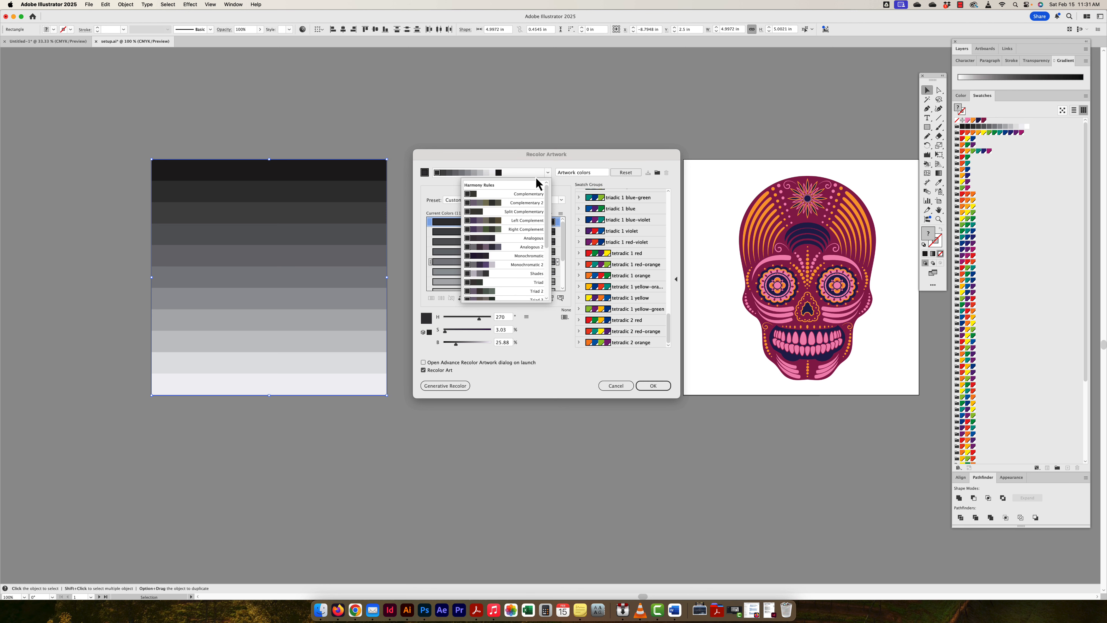
left_click(525, 161)
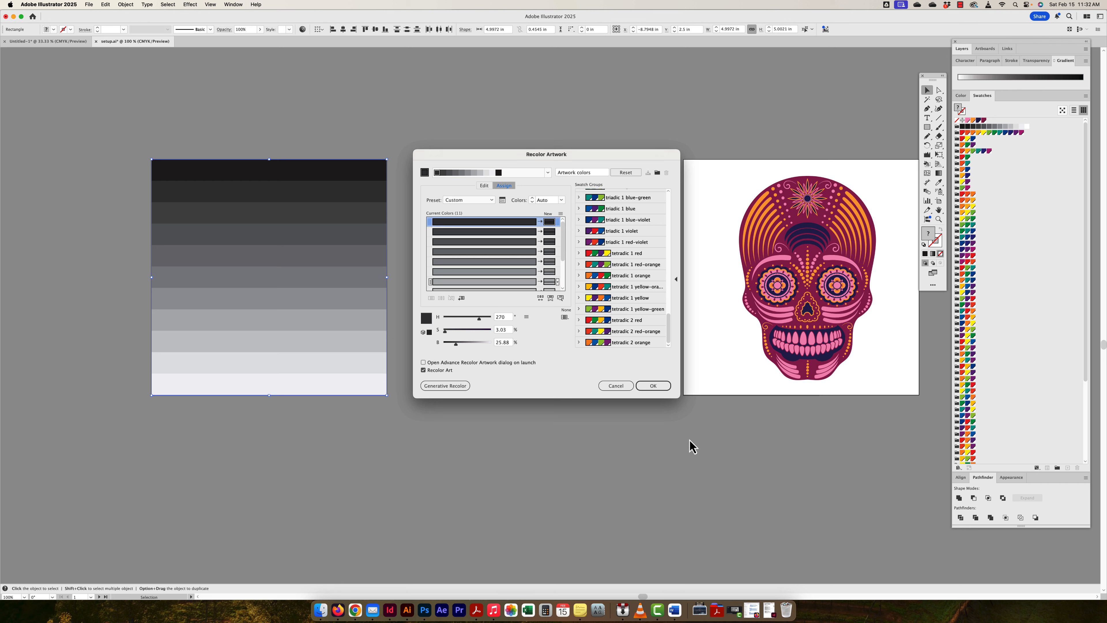
mouse_move(563, 240)
left_mouse_down()
mouse_move(564, 284)
mouse_move(565, 230)
left_mouse_up()
left_click(485, 186)
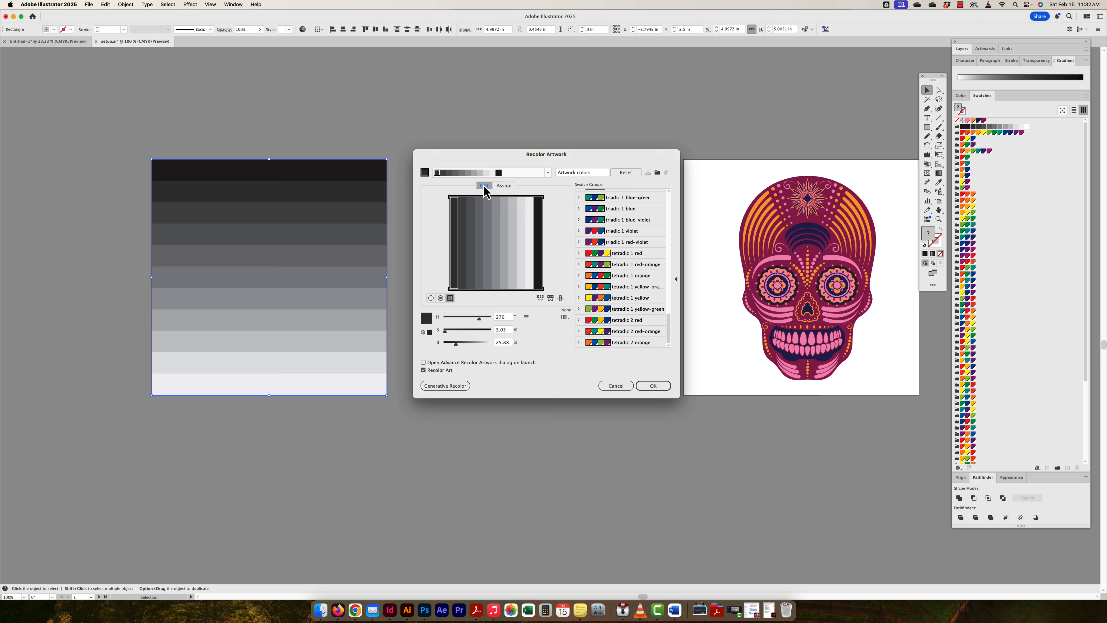
left_click(430, 298)
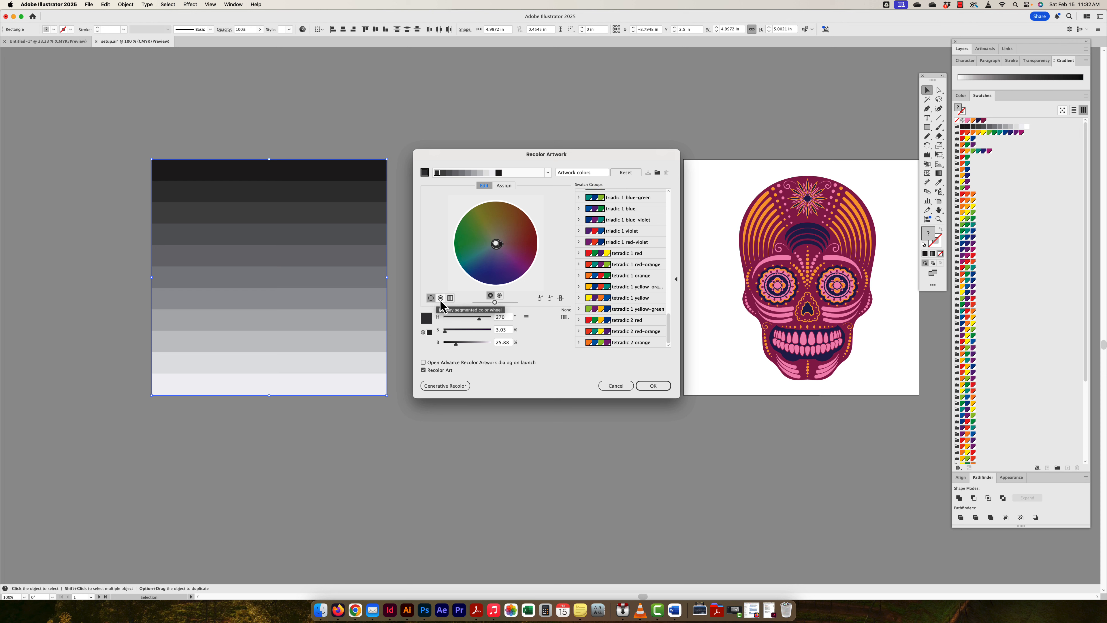
left_click(440, 299)
Step: Return to the color assignment view and turn on opening the advanced Recolor Artwork dialog on launch
left_click(504, 186)
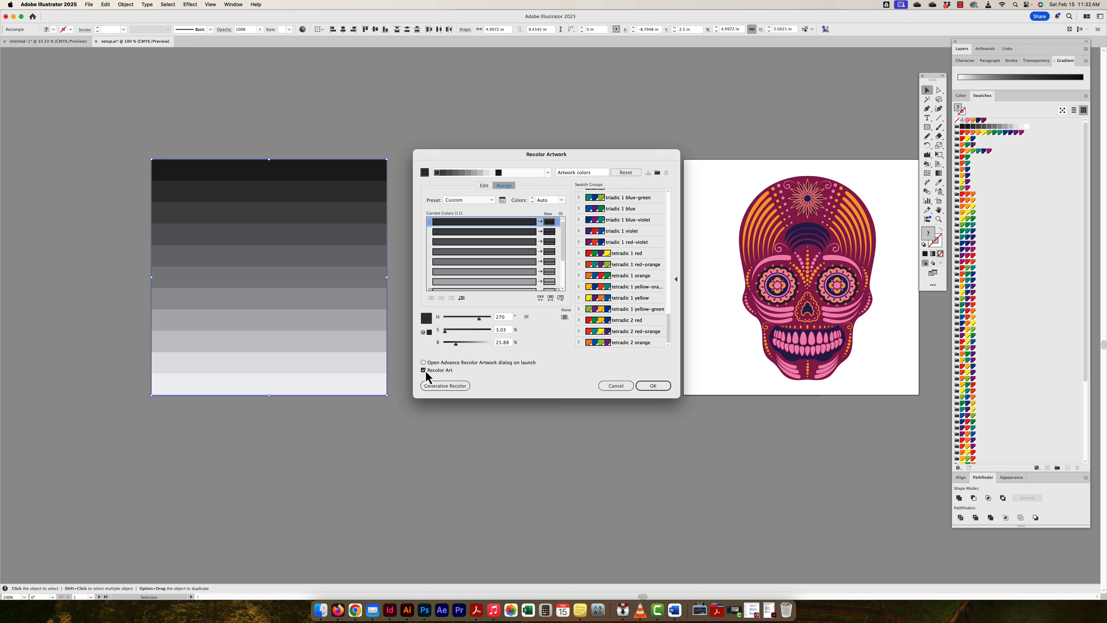
left_click(423, 361)
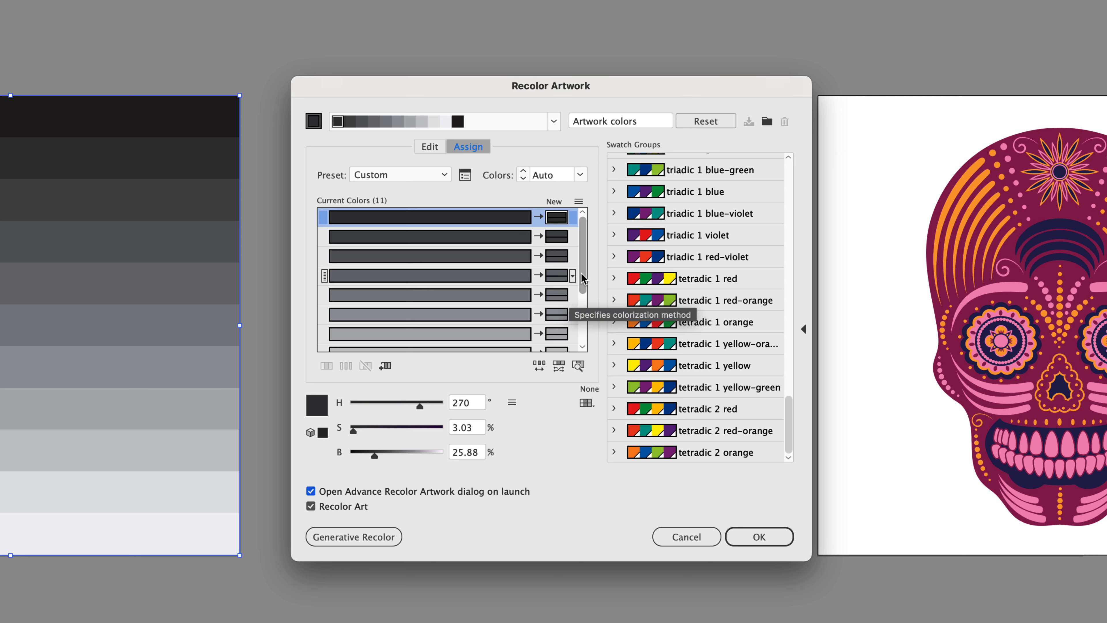
Step: Examine the recoloring presets, including Color library, and the choices for the number of colors, keeping Custom and Auto
left_click(411, 179)
left_click(415, 178)
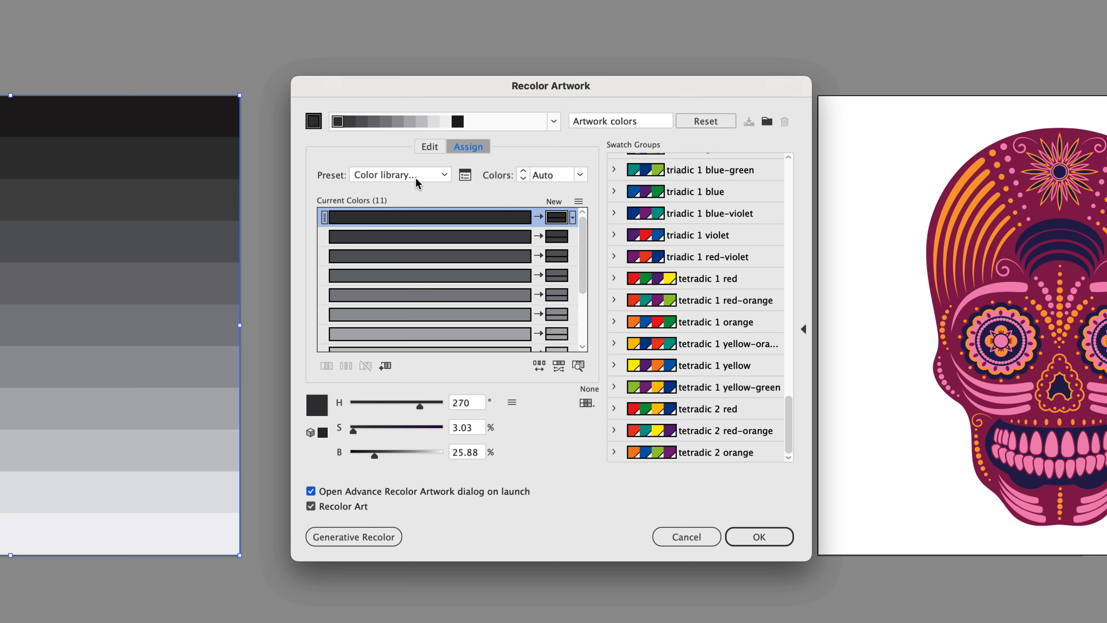
left_click(562, 414)
left_click(442, 173)
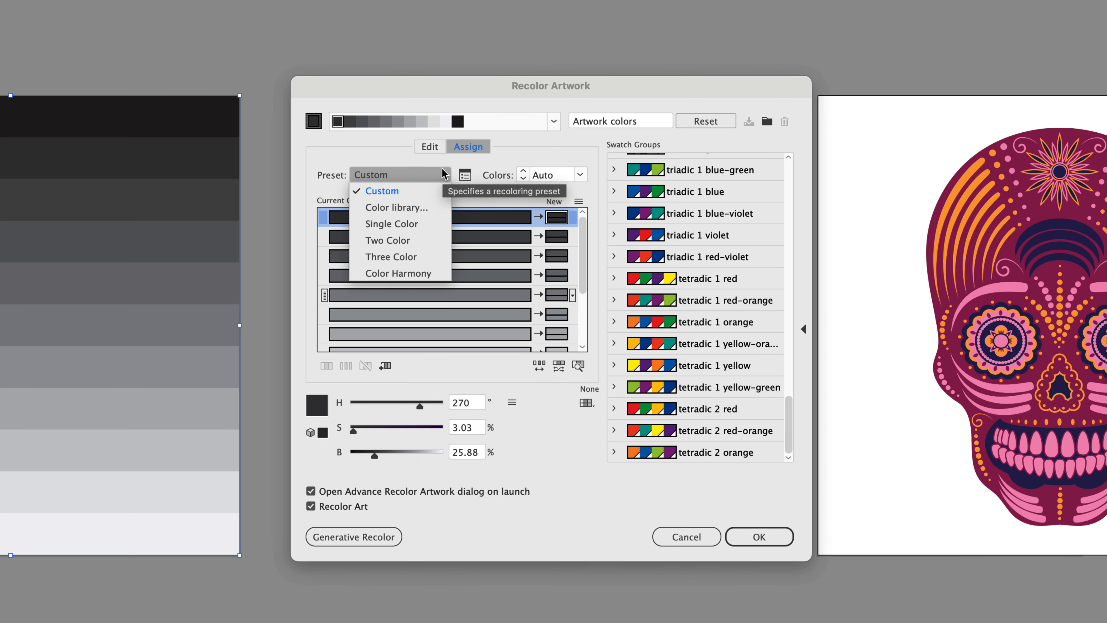
left_click(415, 206)
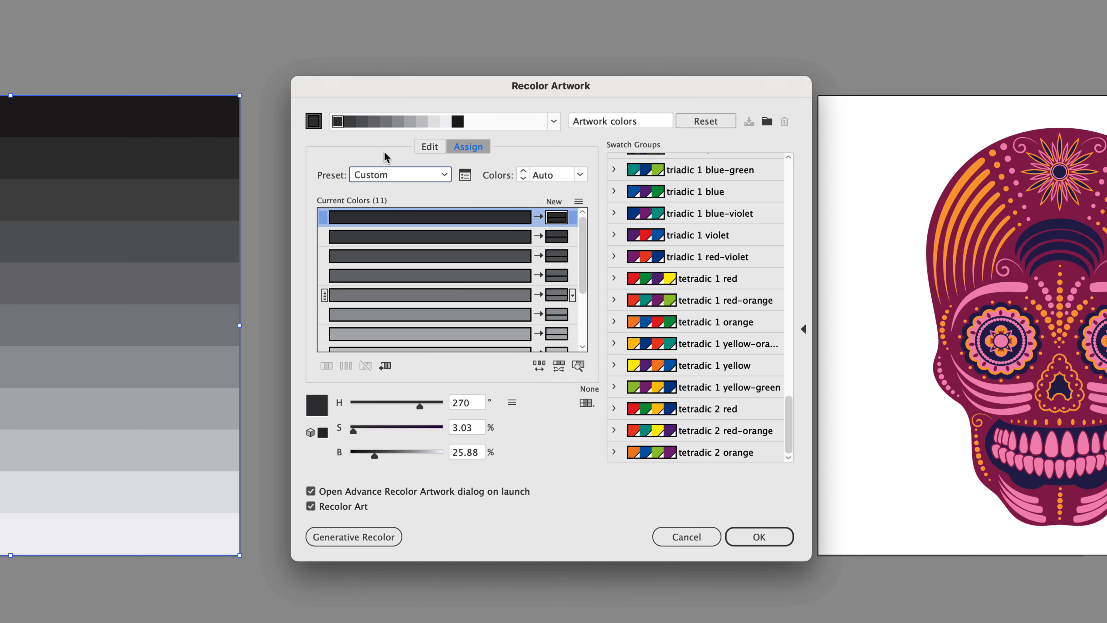
left_click(581, 175)
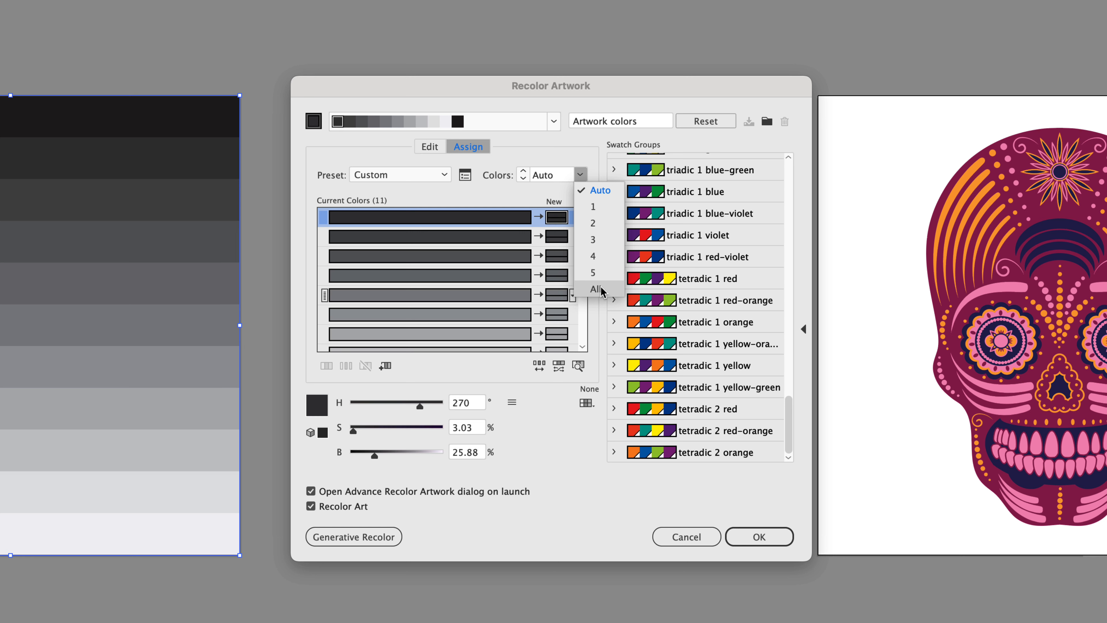
left_click(556, 180)
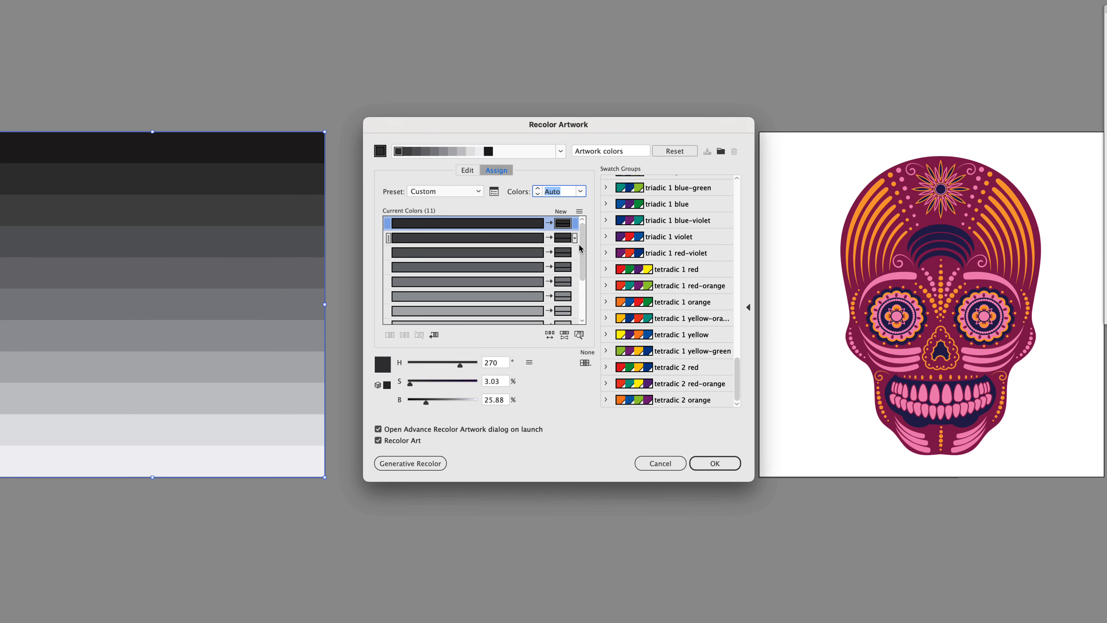
Step: Try recoloring the grayscale bars with the tetradic 1 red swatch group limited to 1 color, and reset to the artwork colors
scroll(687, 278, "up", 10)
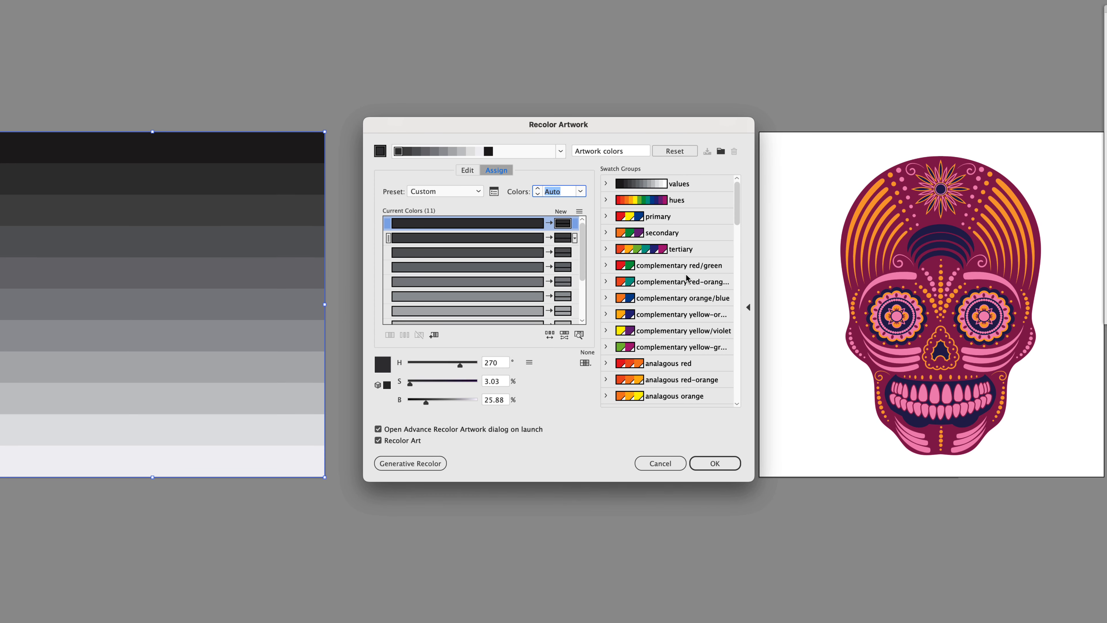
mouse_move(736, 209)
left_mouse_down()
mouse_move(736, 394)
mouse_move(736, 201)
left_mouse_up()
scroll(709, 204, "down", 3)
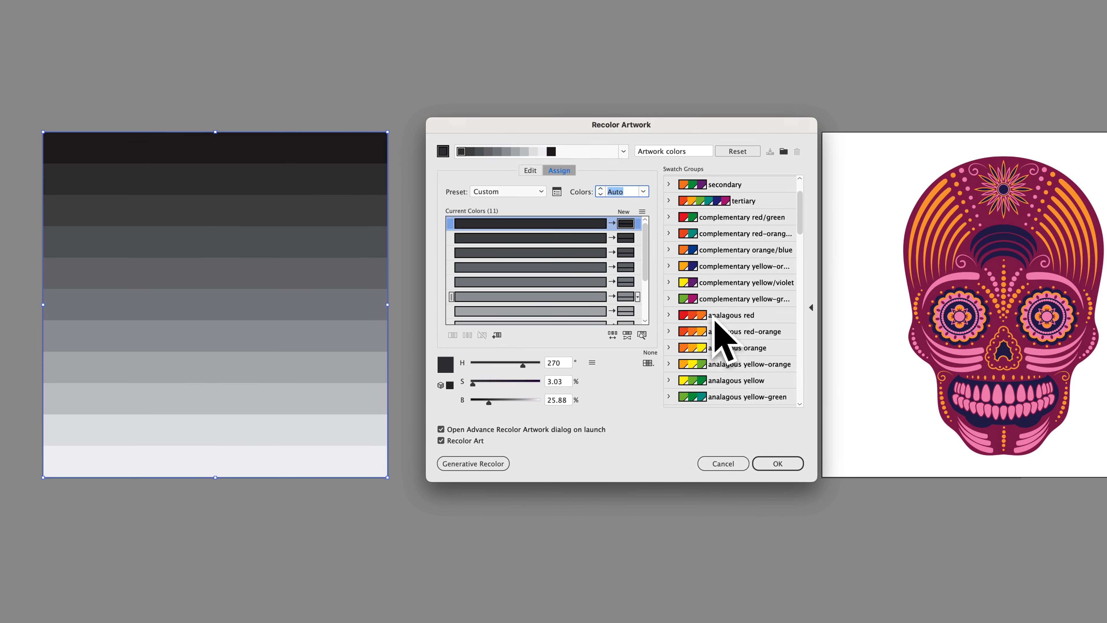
scroll(804, 253, "up", 3)
left_click_drag(800, 226, 793, 386)
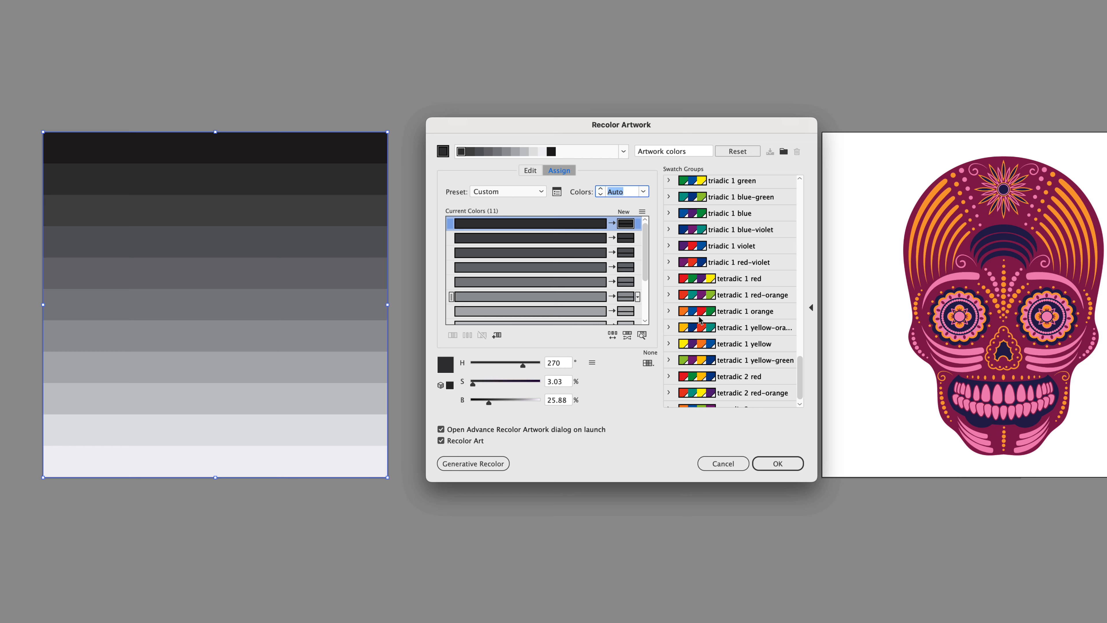
left_click(685, 280)
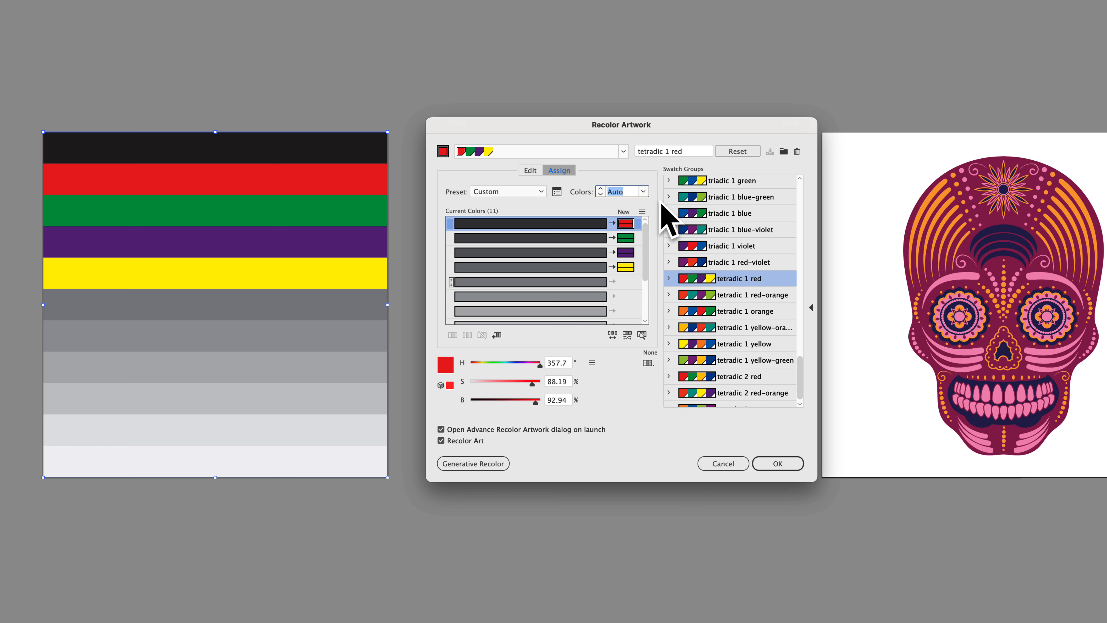
left_click(646, 193)
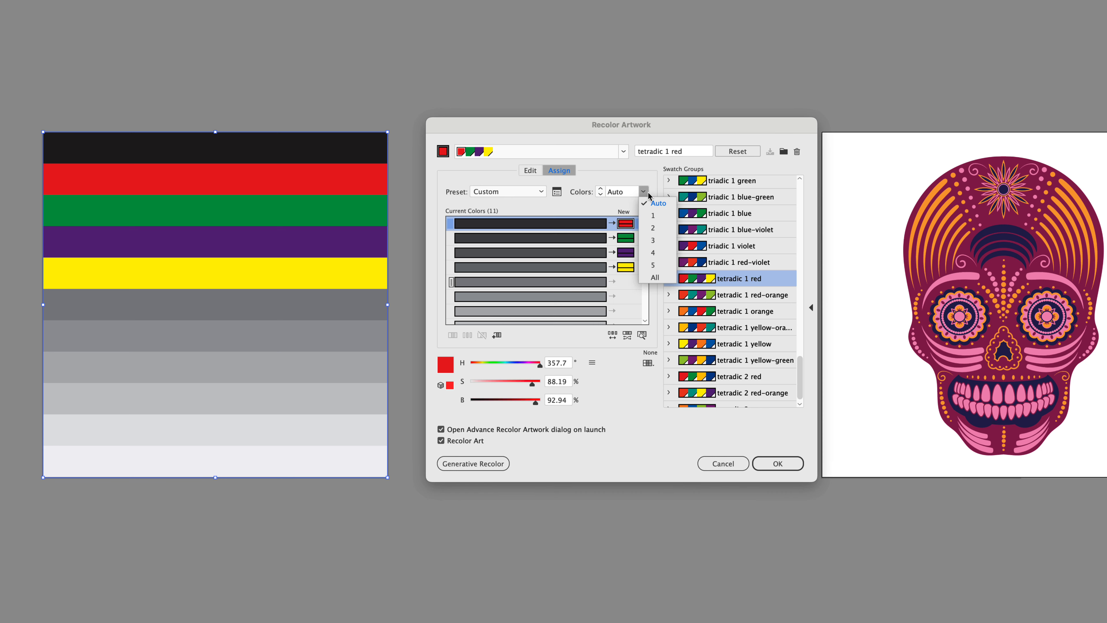
left_click(653, 216)
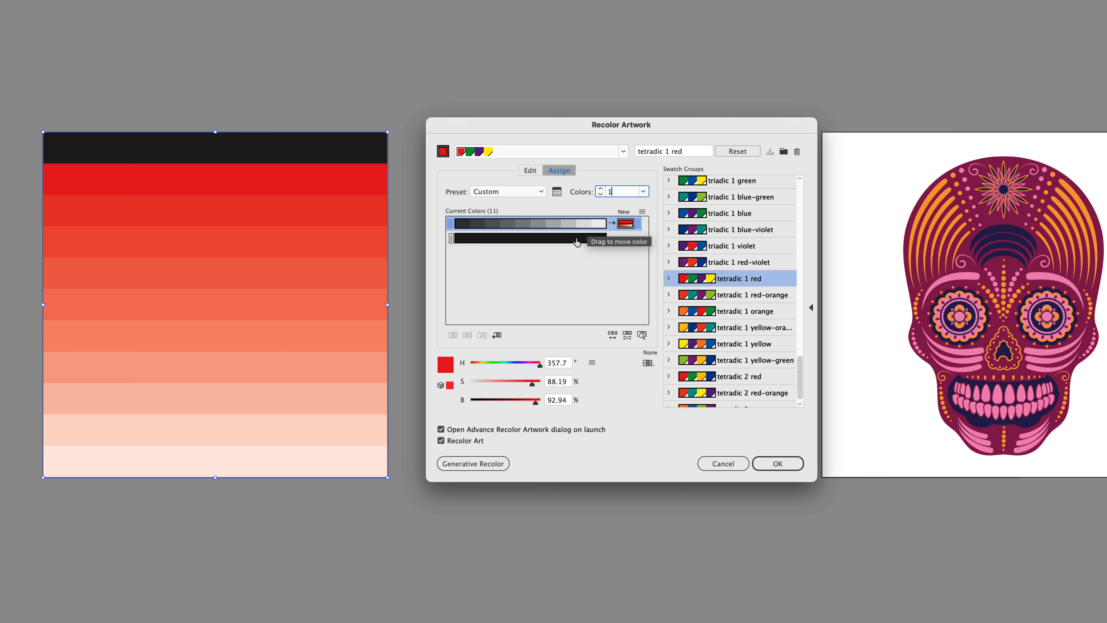
left_click(736, 152)
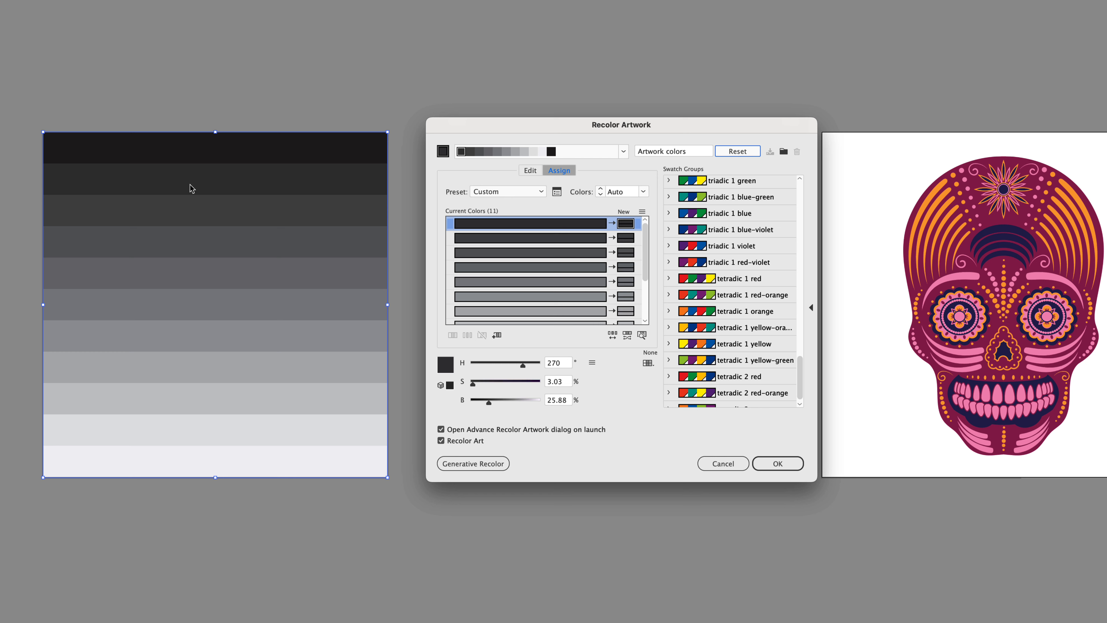
Step: Recolor the grayscale bars with the tetradic 1 red swatch group using All colors, and exclude the fourth listed gray from recoloring
left_click(688, 280)
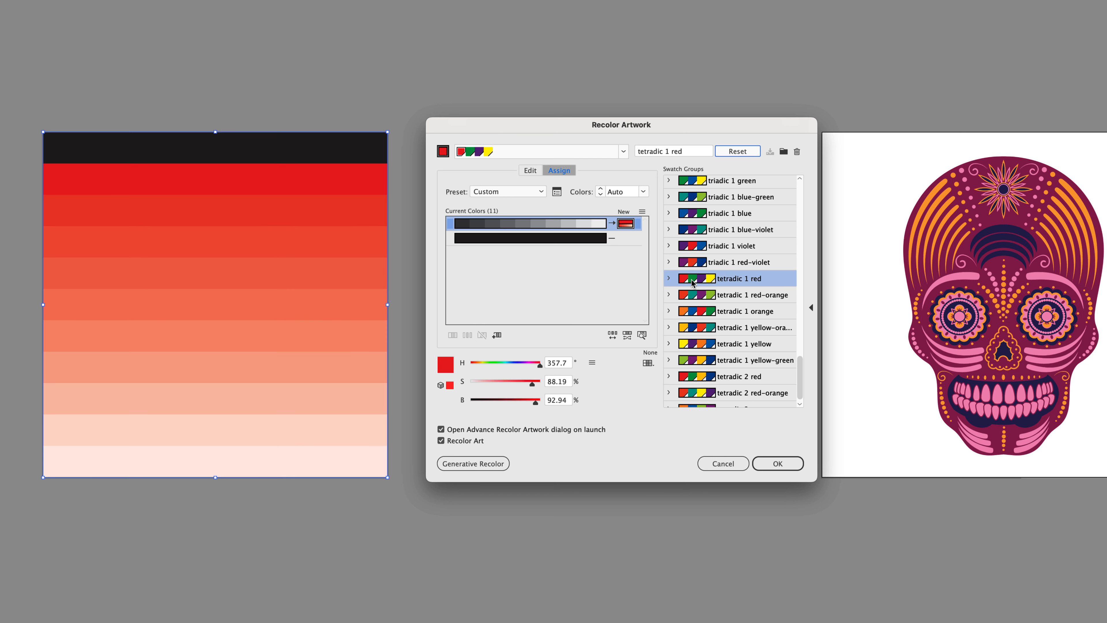
left_click(643, 191)
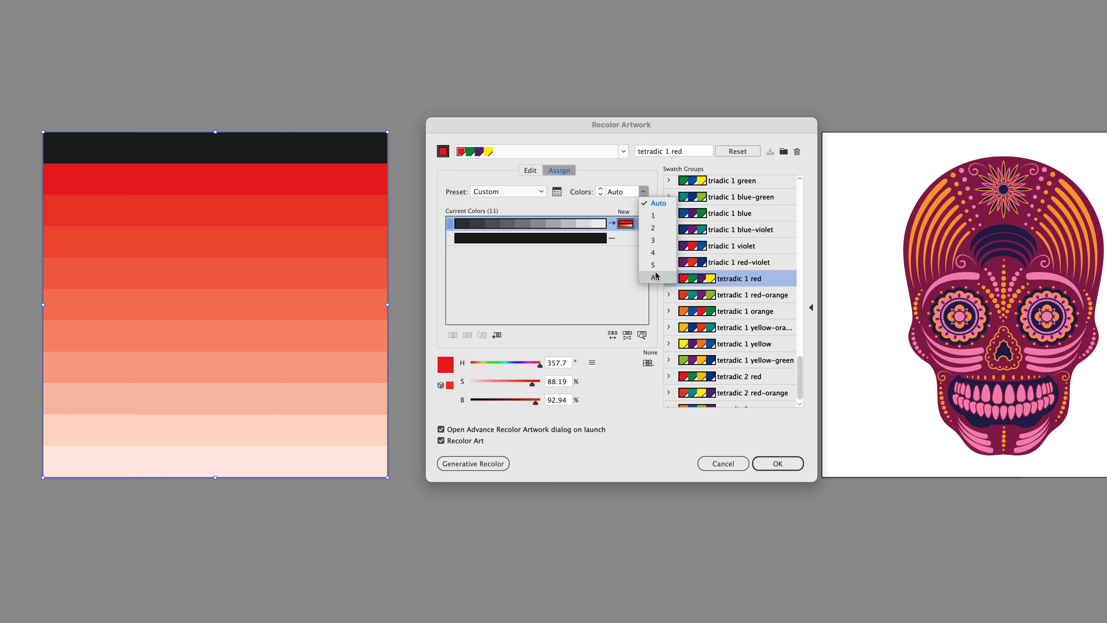
left_click(654, 281)
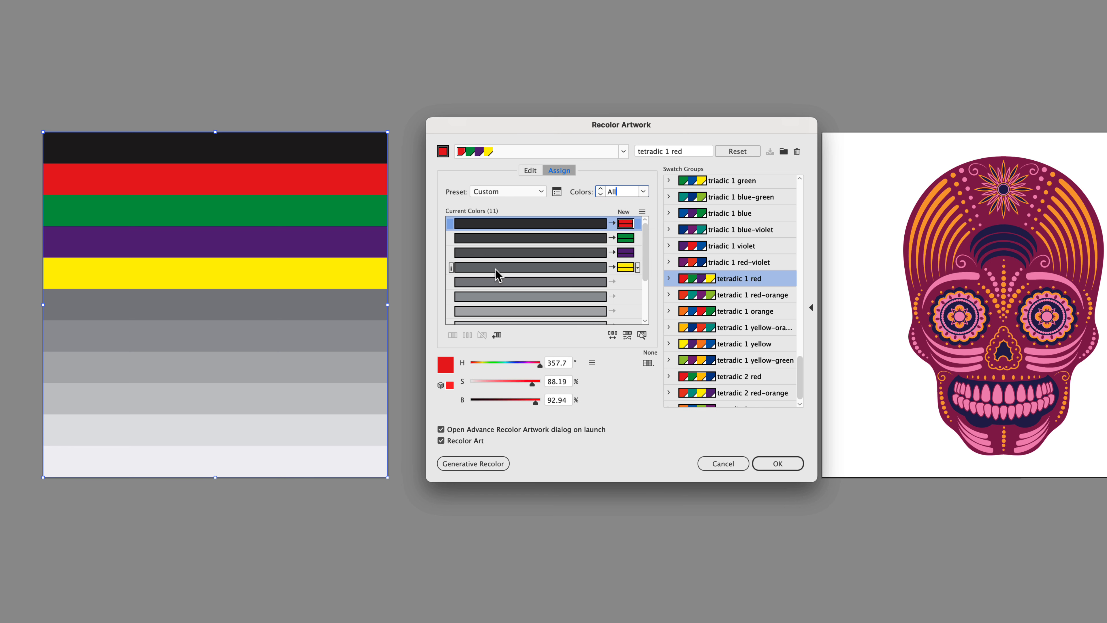
left_click(612, 267)
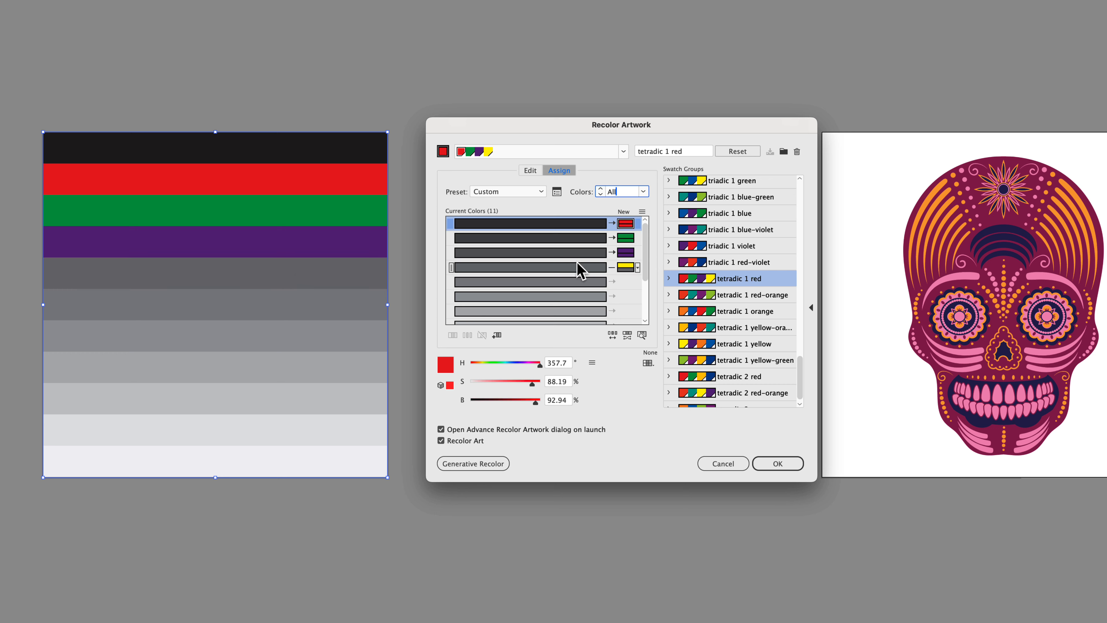
Step: Include the fourth listed gray in recoloring again, and move the second gray into the red row beside the first
left_click(612, 267)
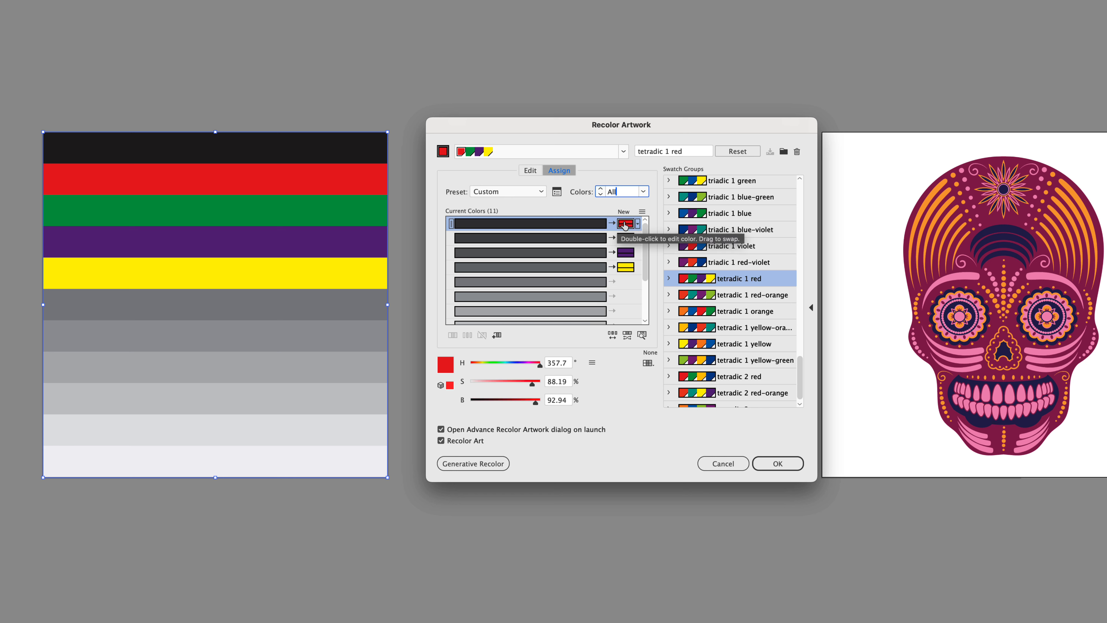
left_click(512, 243)
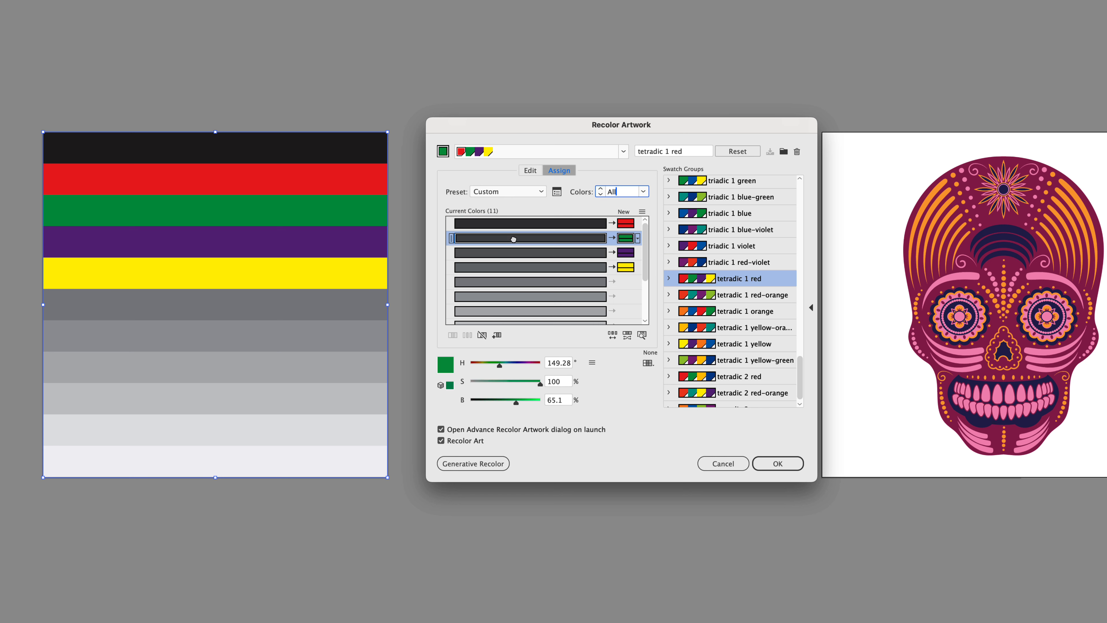
left_click_drag(515, 235, 517, 226)
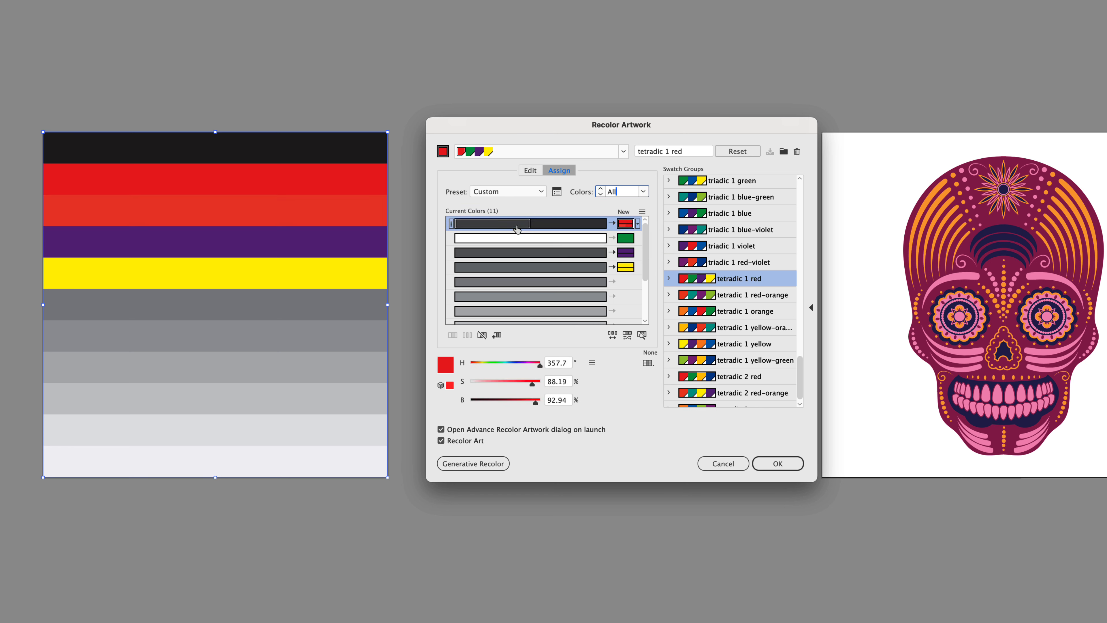
left_click(547, 224)
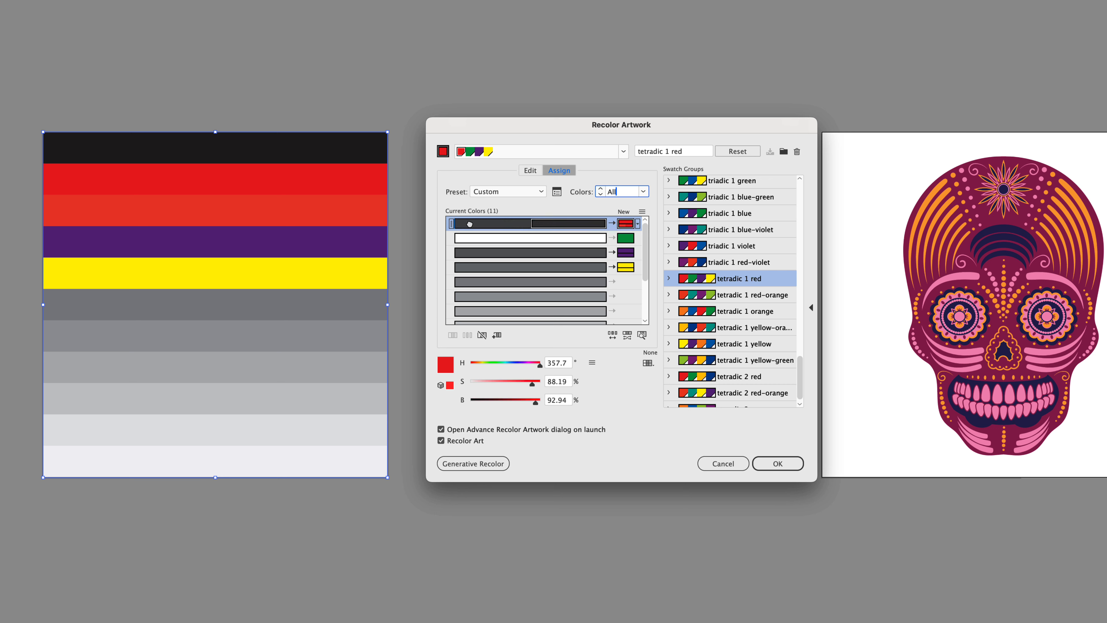
left_click_drag(470, 223, 466, 226)
left_click(558, 224)
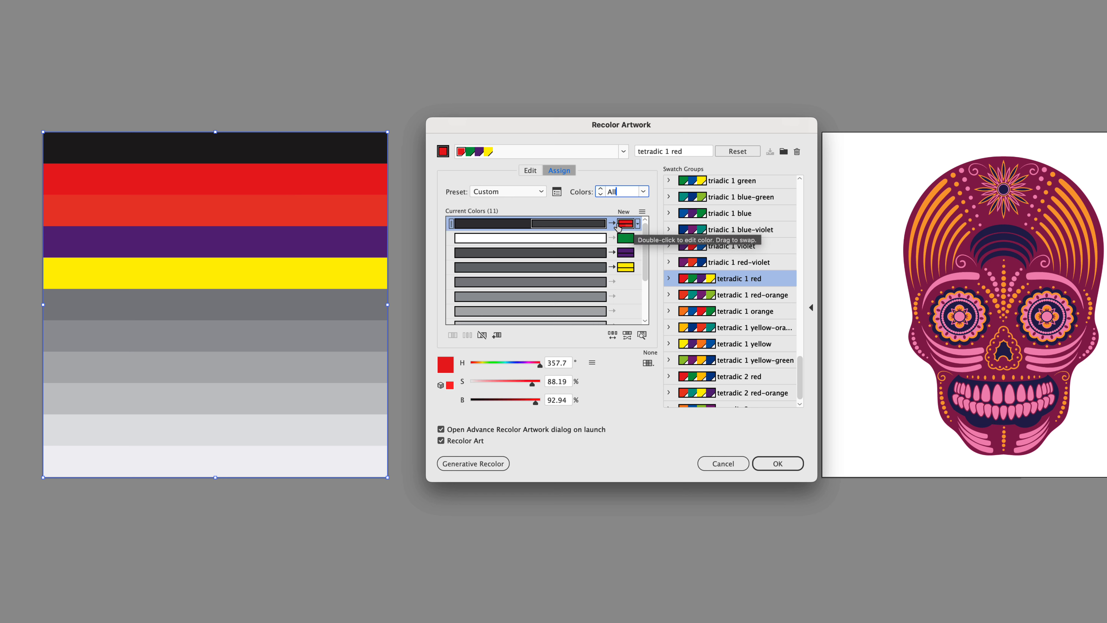
Step: Try the Preserve Tints colorization method on the assigned colors, and switch the method to Exact
left_click(637, 224)
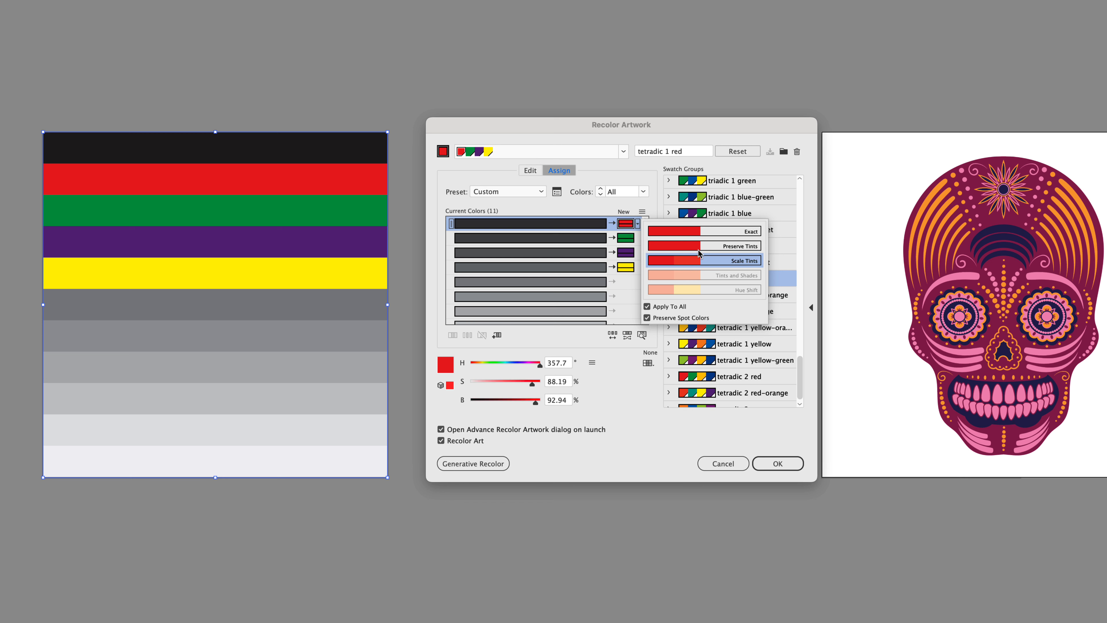
left_click(653, 214)
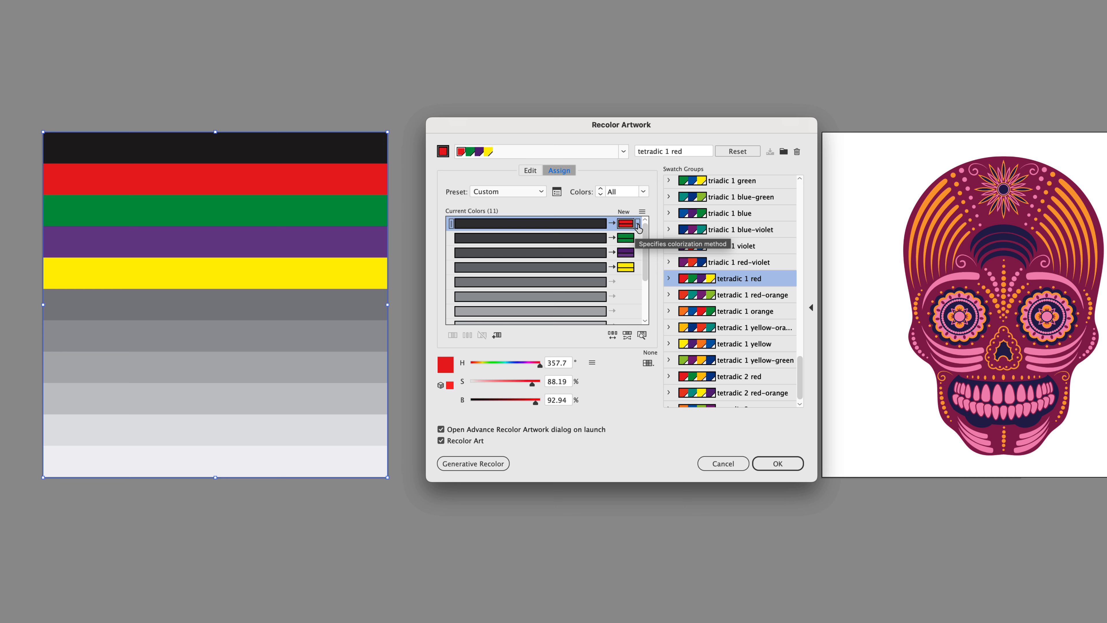
left_click(637, 224)
left_click(695, 235)
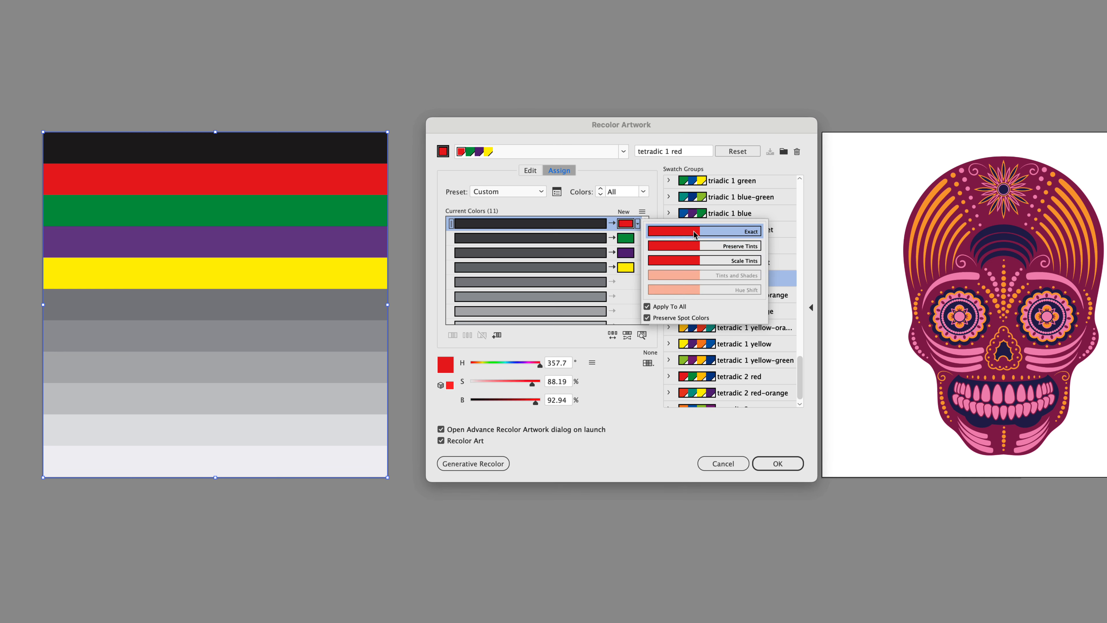
left_click(653, 209)
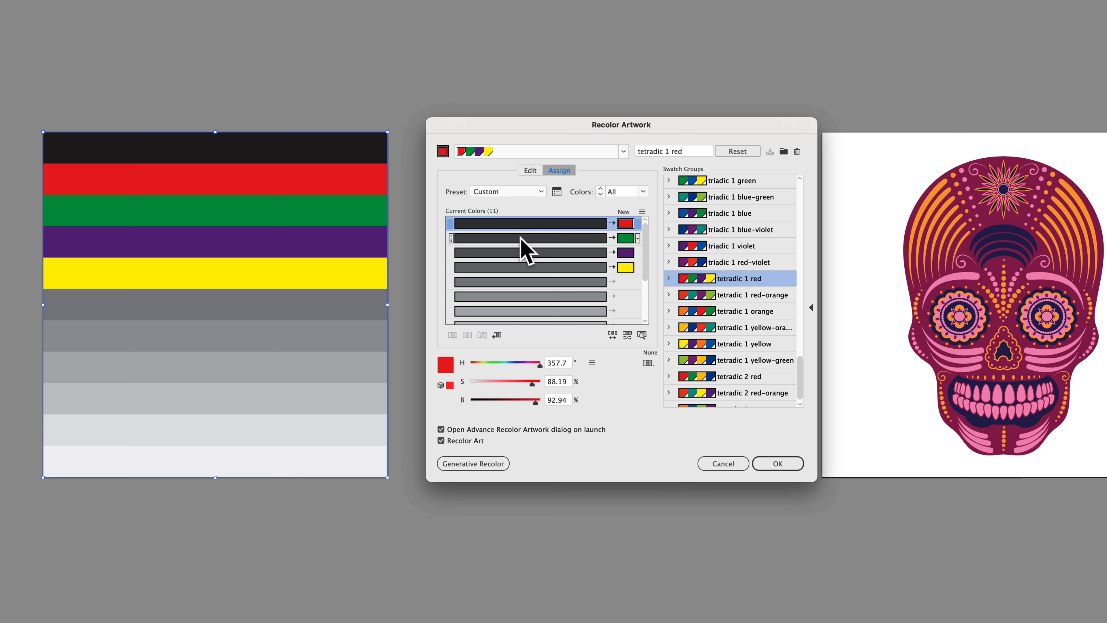
Step: Assign the second gray to the red row, try Preserve Tints, and set the colorization method to Scale Tints
left_click_drag(521, 237, 533, 225)
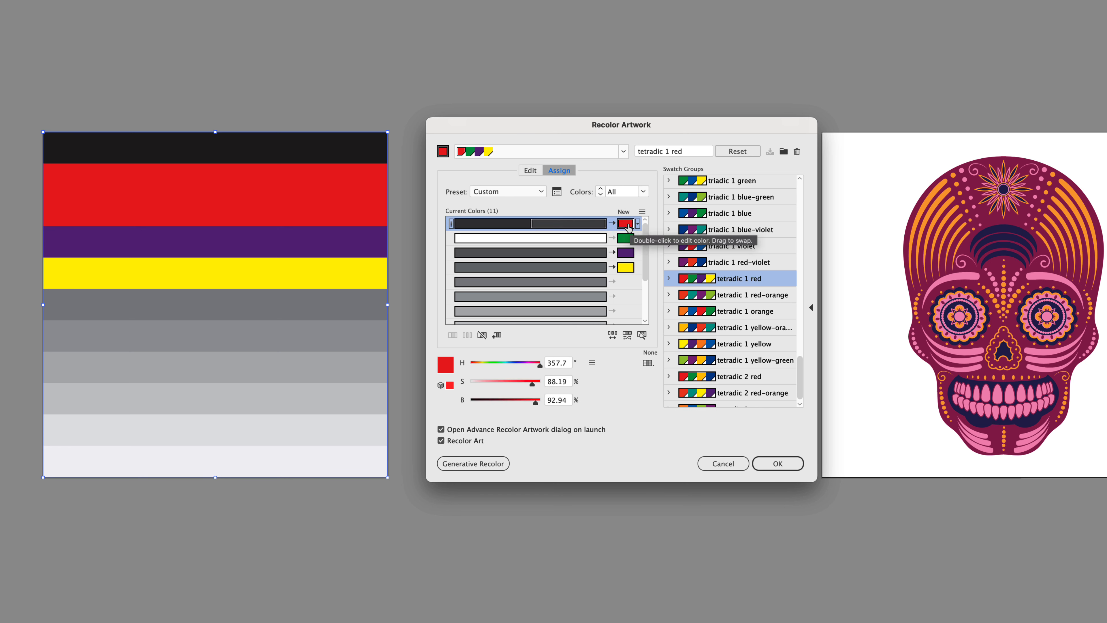
left_click(638, 223)
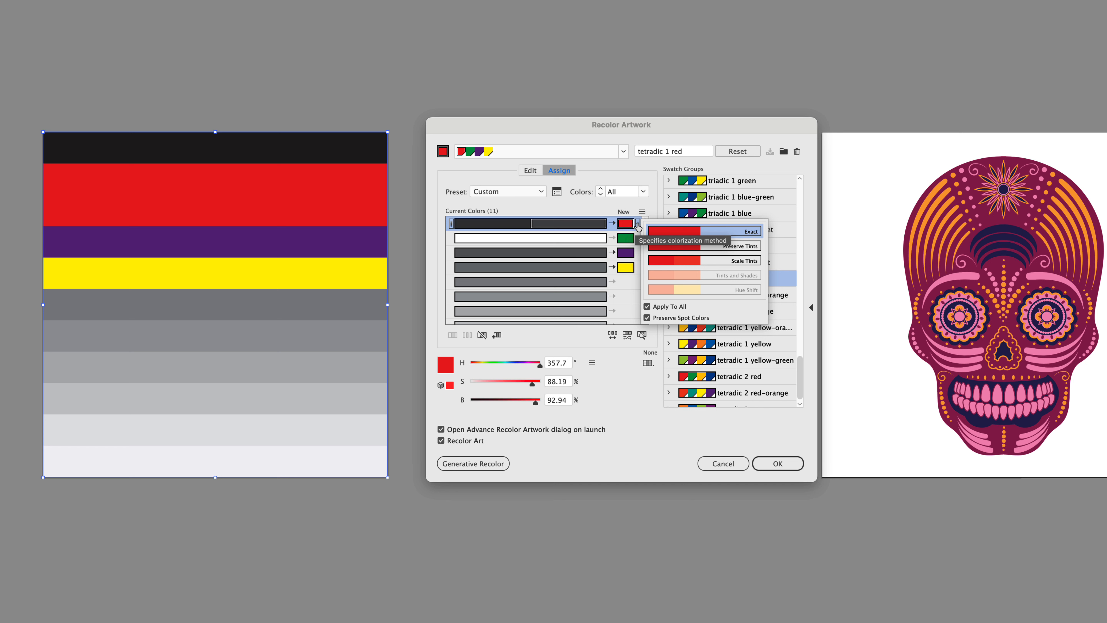
left_click(710, 246)
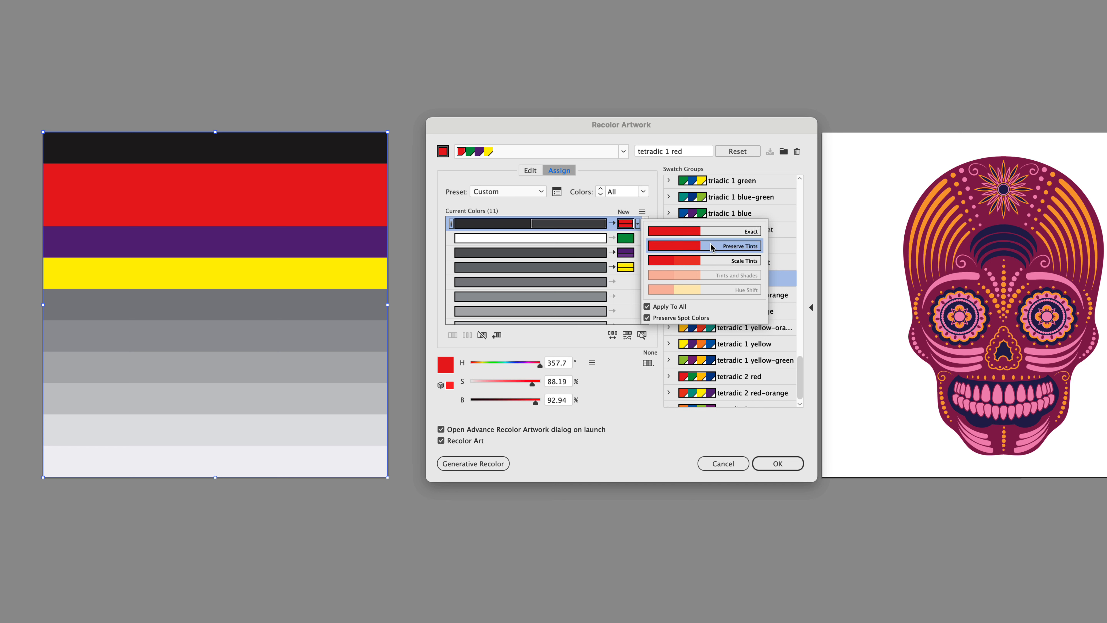
left_click(654, 205)
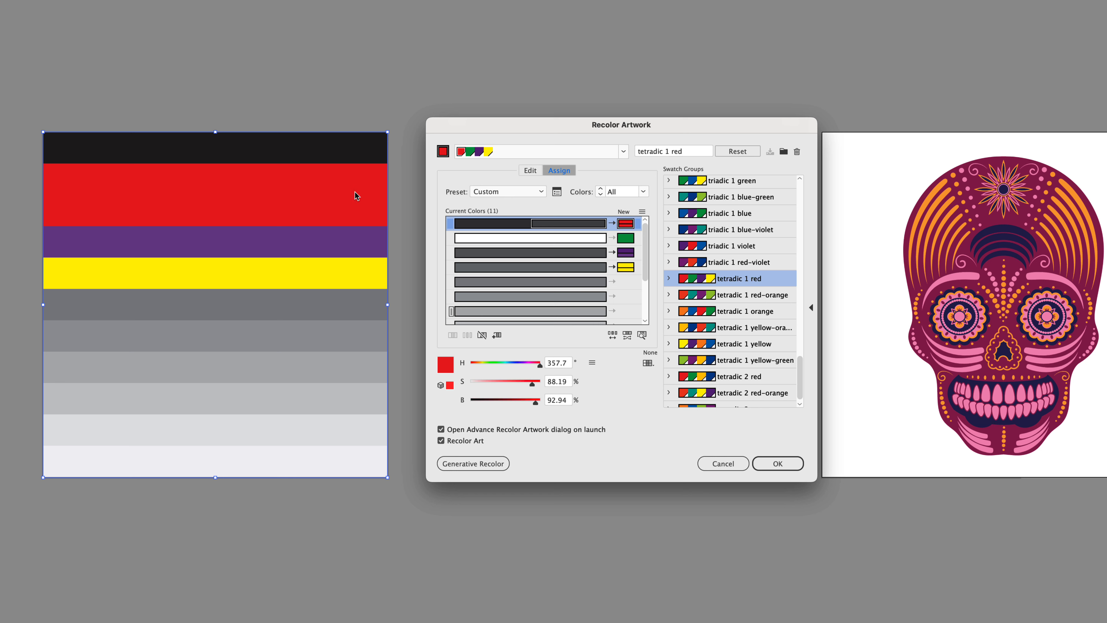
left_click(636, 224)
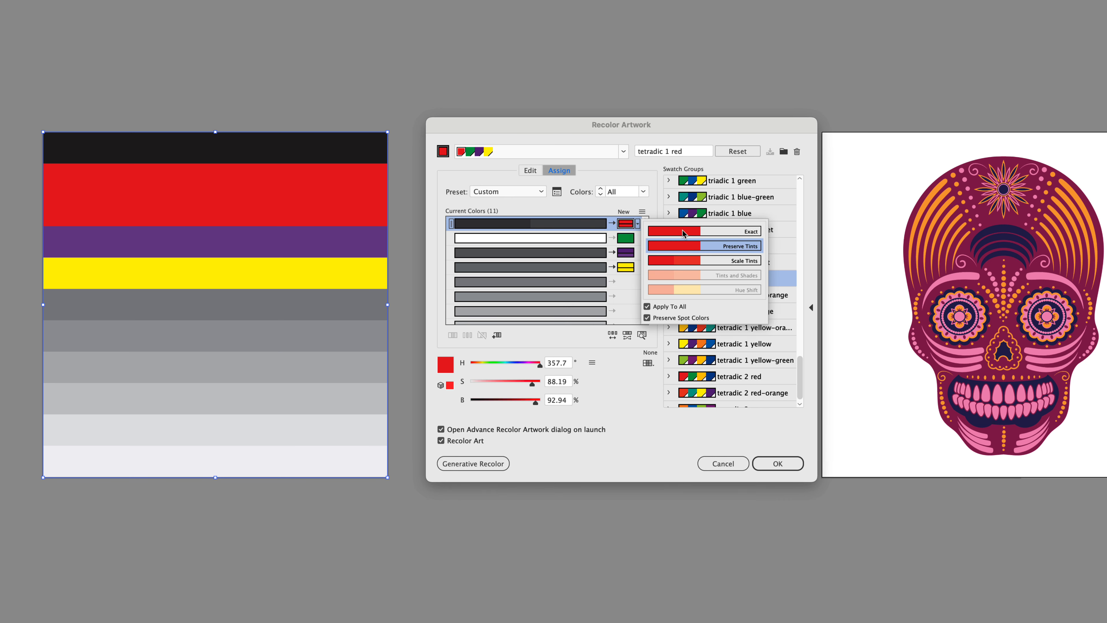
left_click(652, 209)
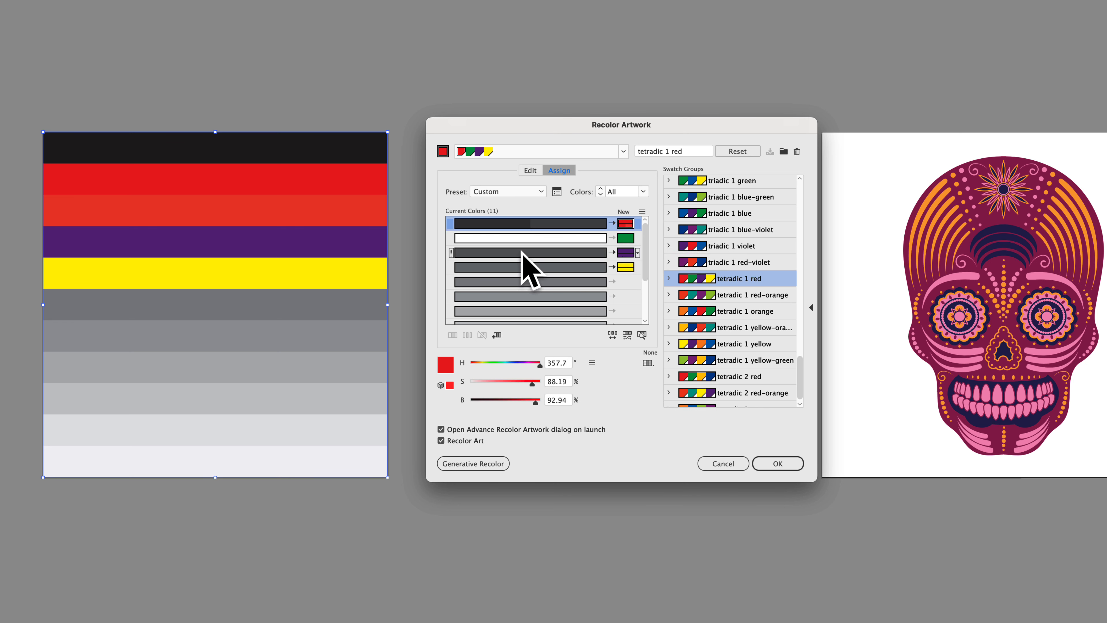
Step: Assign the third, fourth and fifth grays together to the green row
left_click(534, 252)
mouse_move(535, 247)
left_mouse_down()
mouse_move(540, 268)
mouse_move(539, 241)
left_mouse_up()
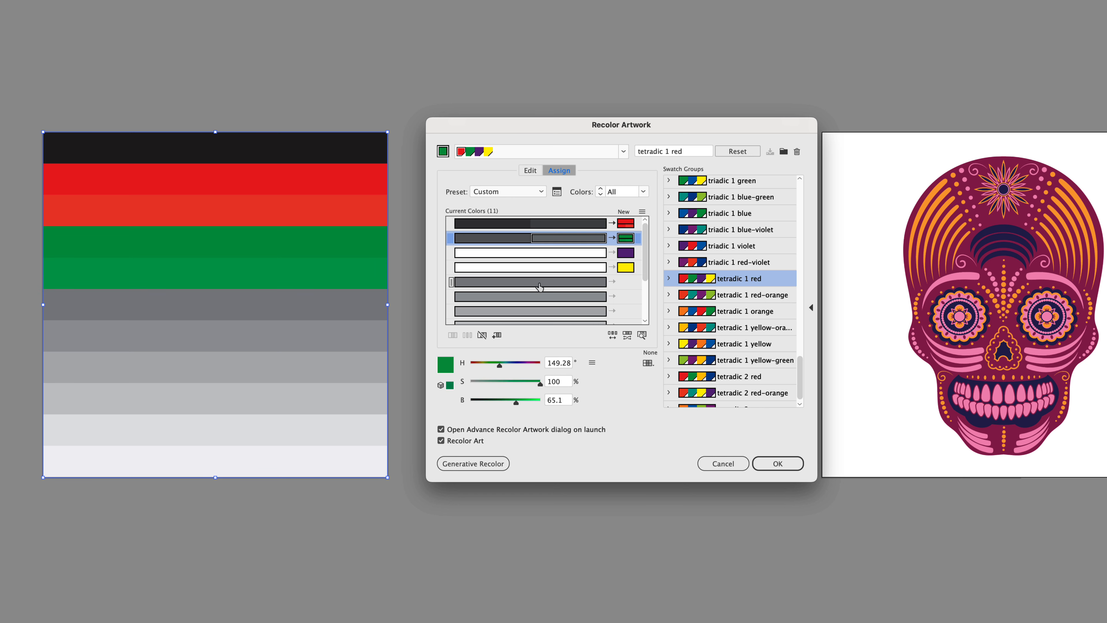
left_click_drag(539, 284, 541, 242)
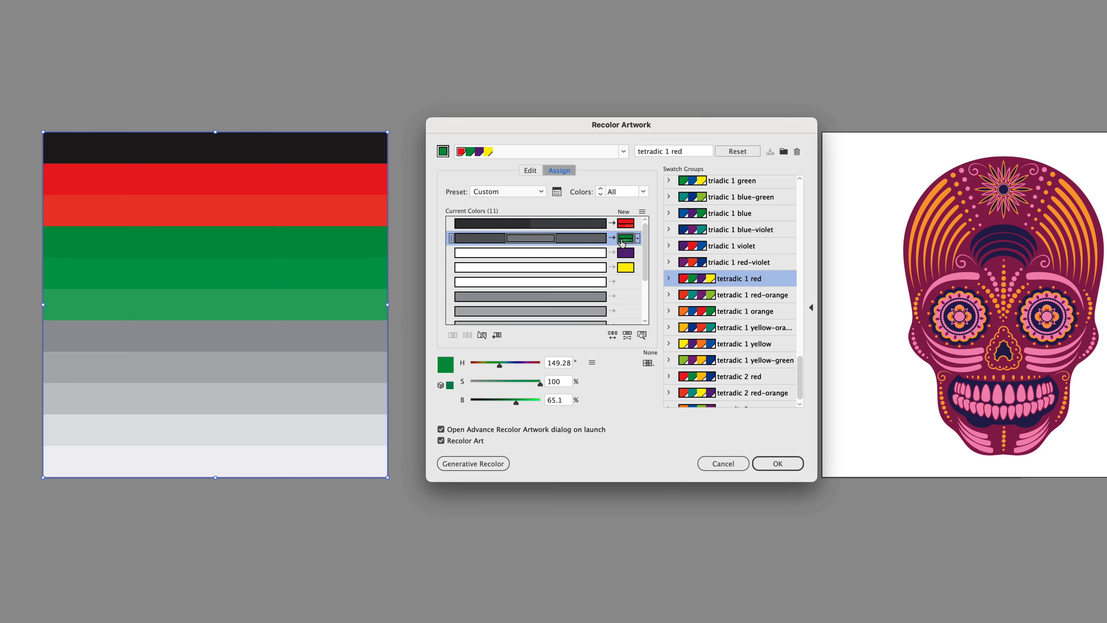
Step: Compare the green tints using the Preserve Tints colorization method, and set the method back to Scale Tints
left_click(637, 238)
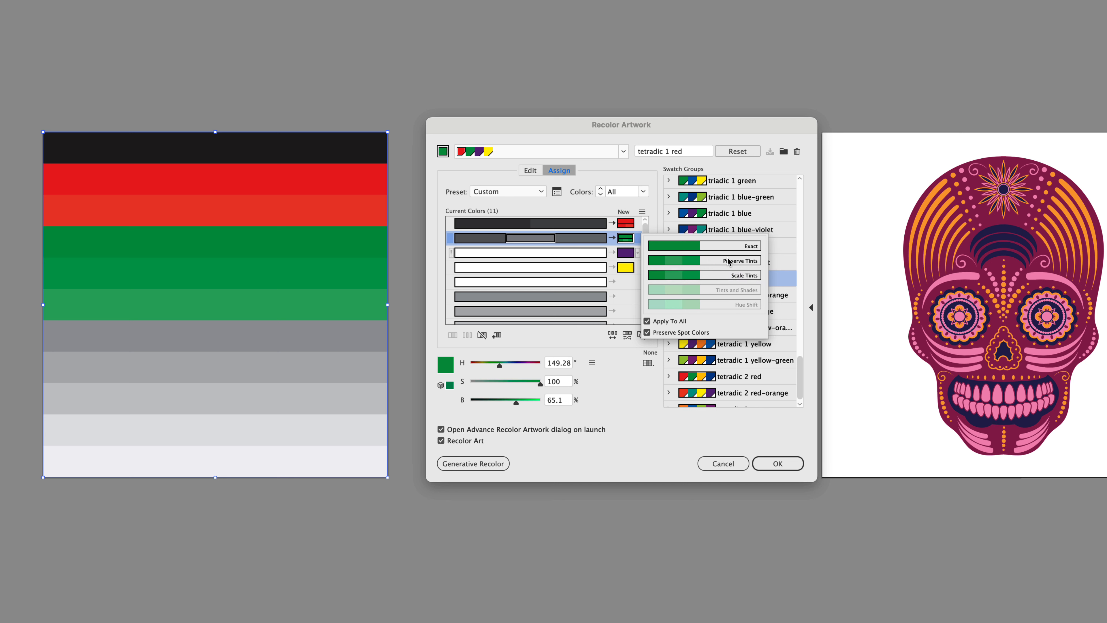
left_click(652, 217)
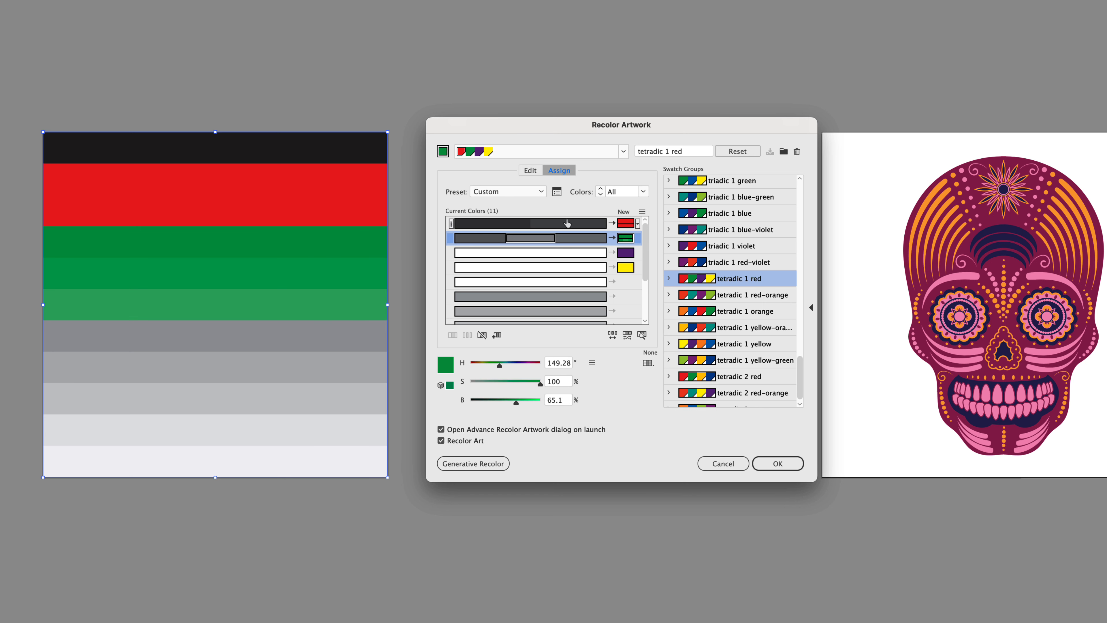
left_click(637, 238)
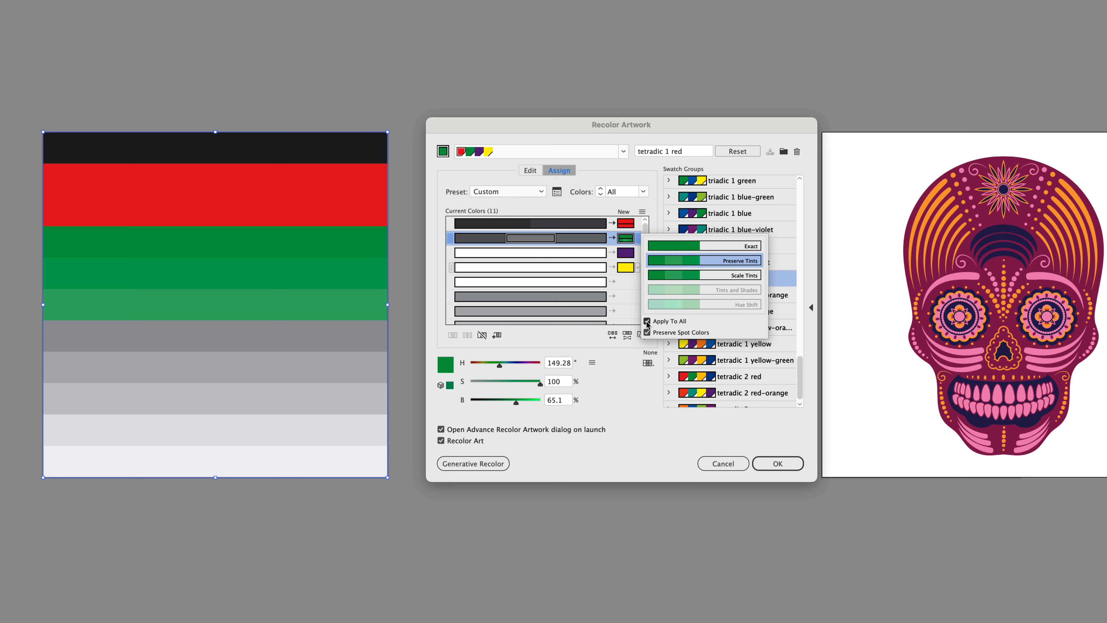
left_click(728, 277)
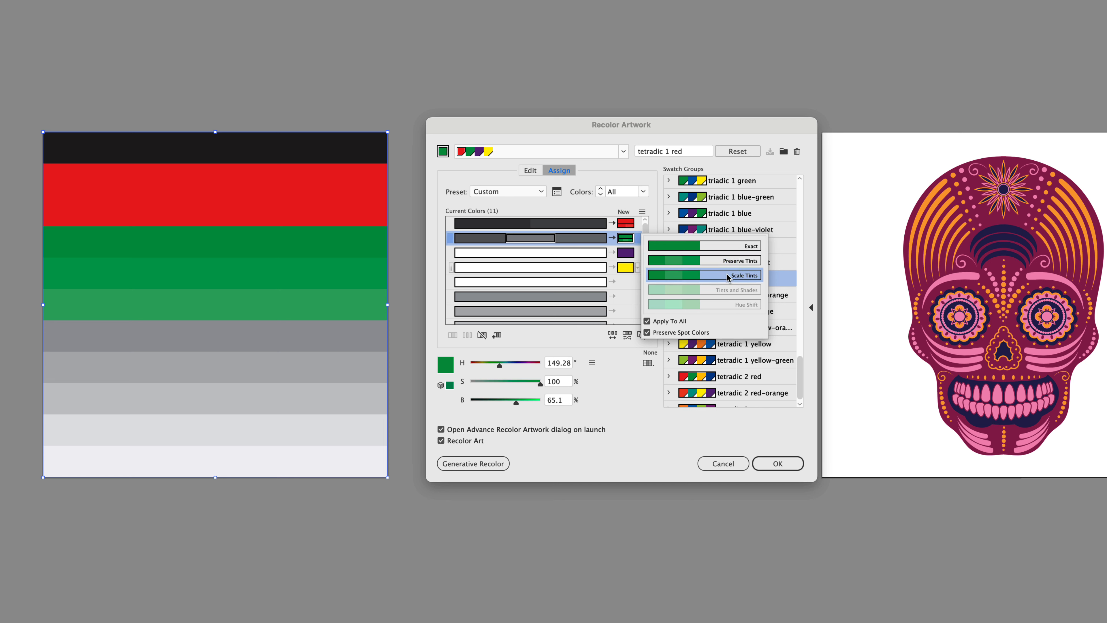
left_click(658, 214)
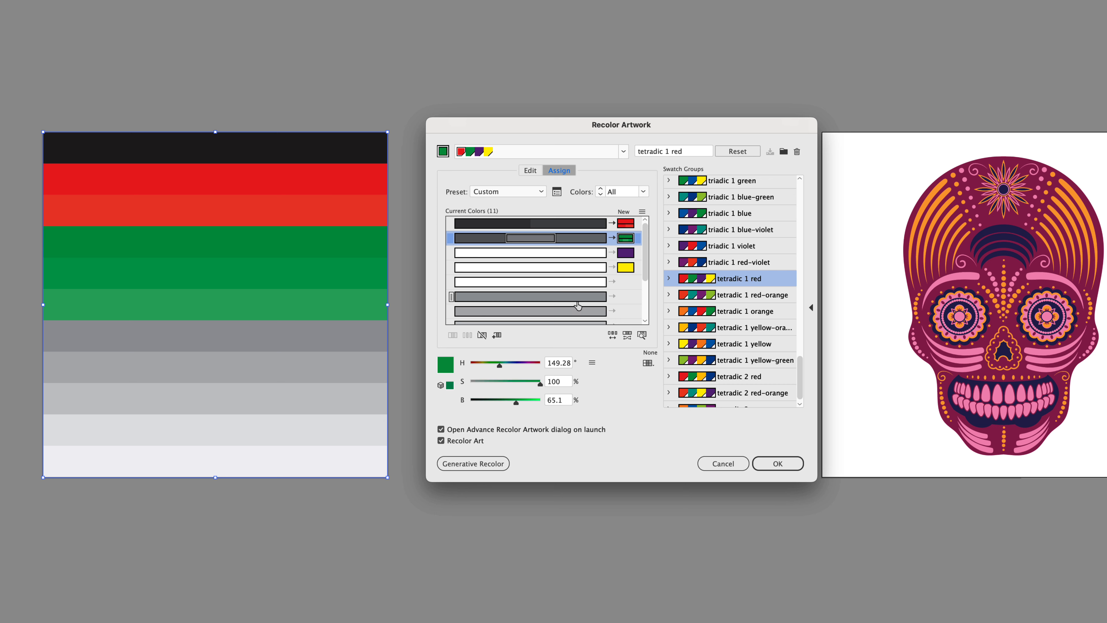
Step: Assign the sixth and seventh grays to the purple row and the three lightest grays to the yellow row
left_click_drag(571, 297, 574, 254)
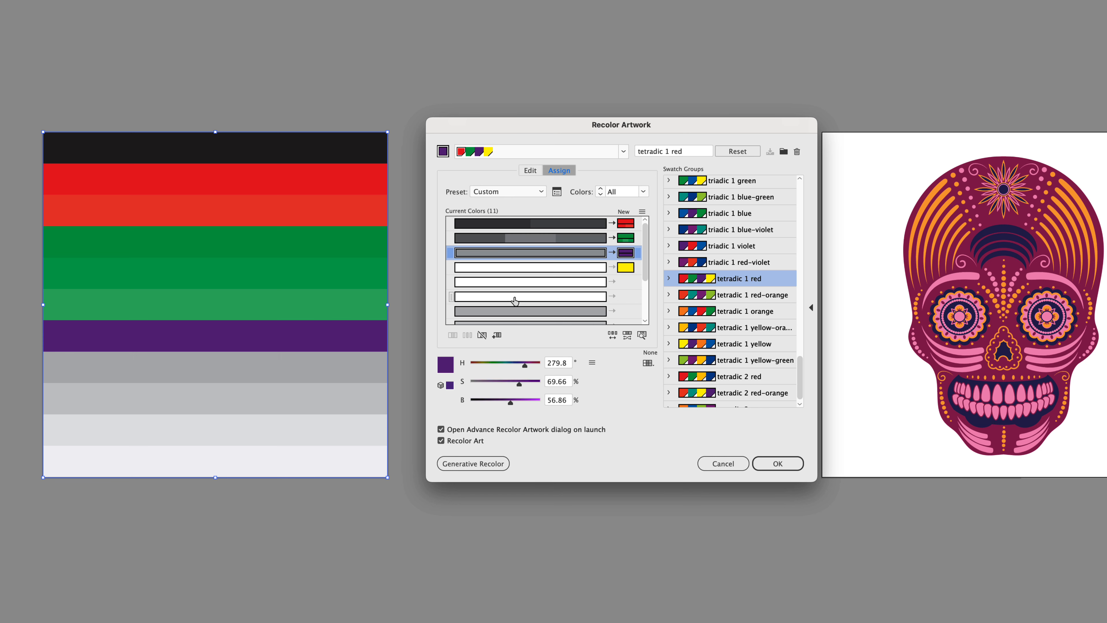
left_click_drag(529, 312, 540, 254)
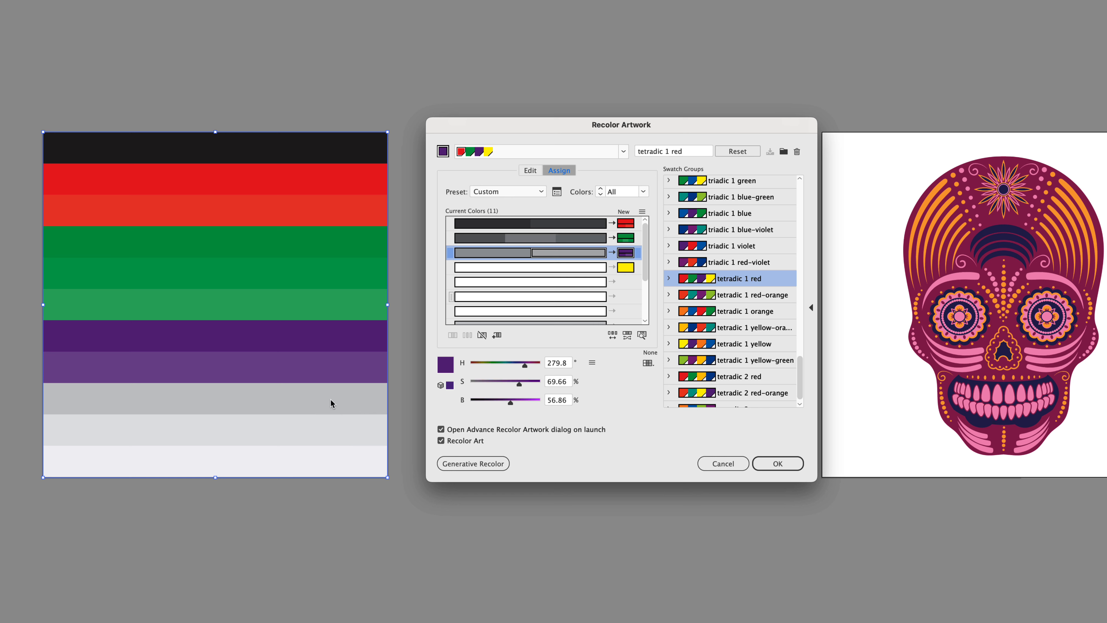
scroll(509, 290, "down", 3)
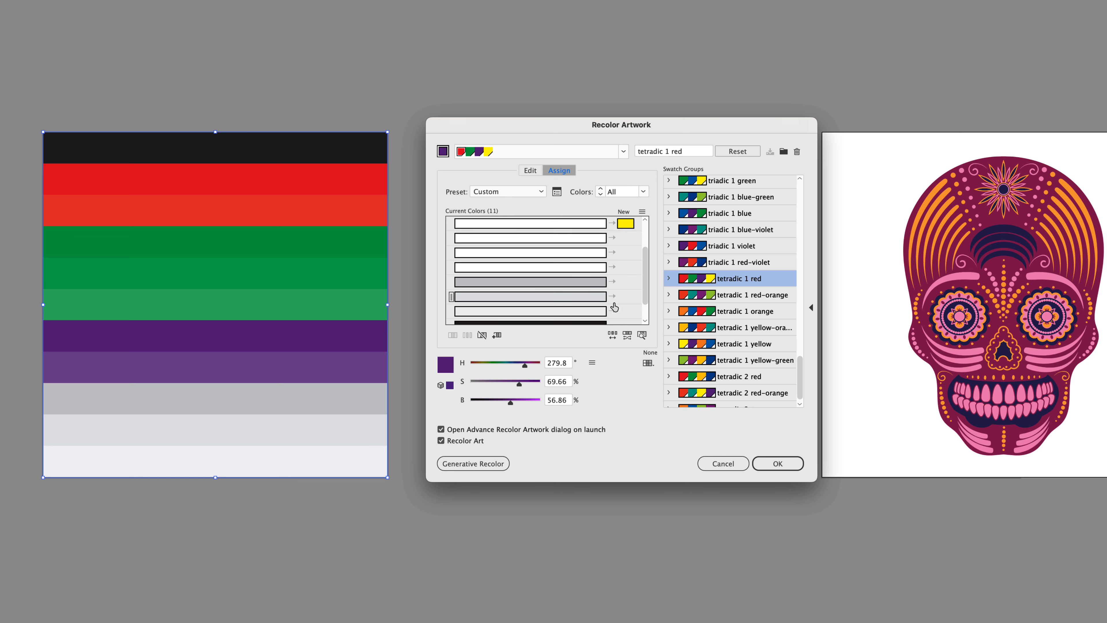
scroll(562, 292, "up", 2)
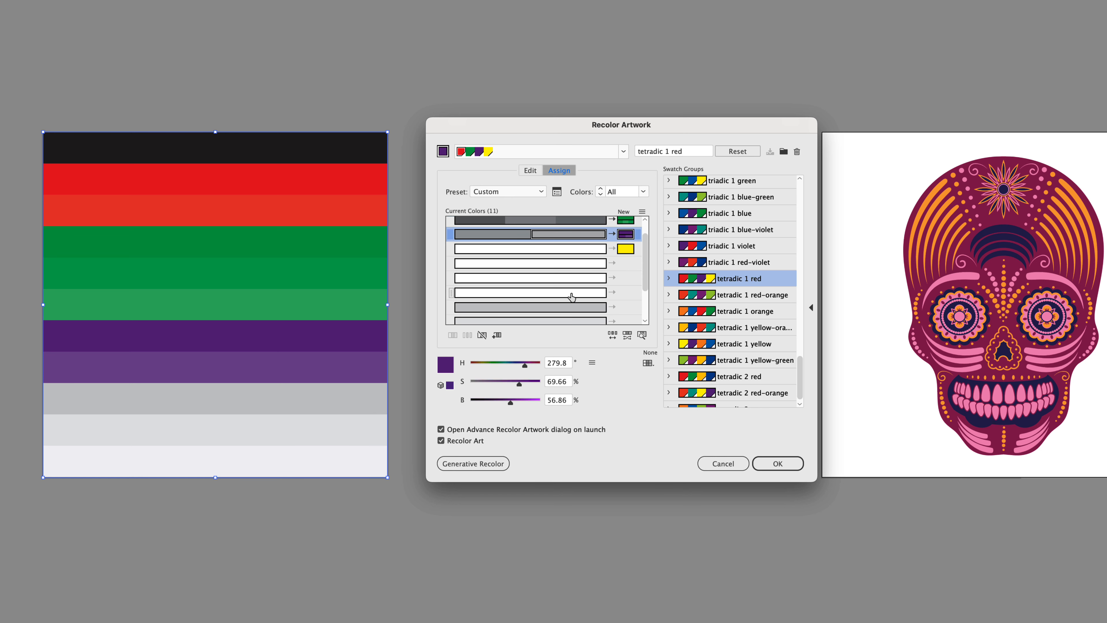
left_click_drag(560, 308, 569, 248)
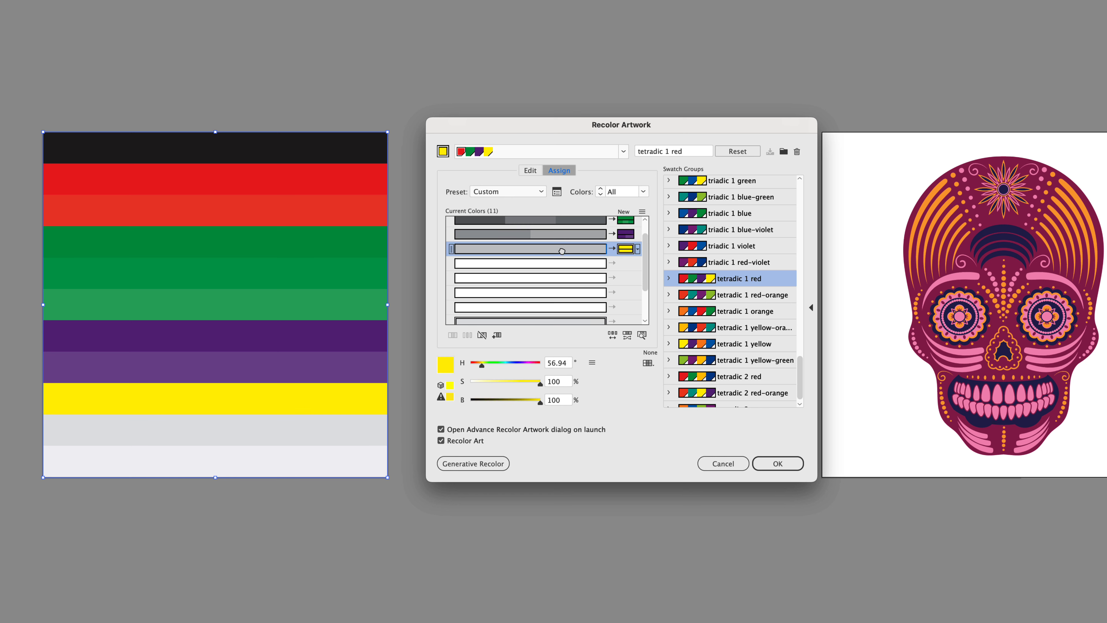
scroll(589, 314, "down", 2)
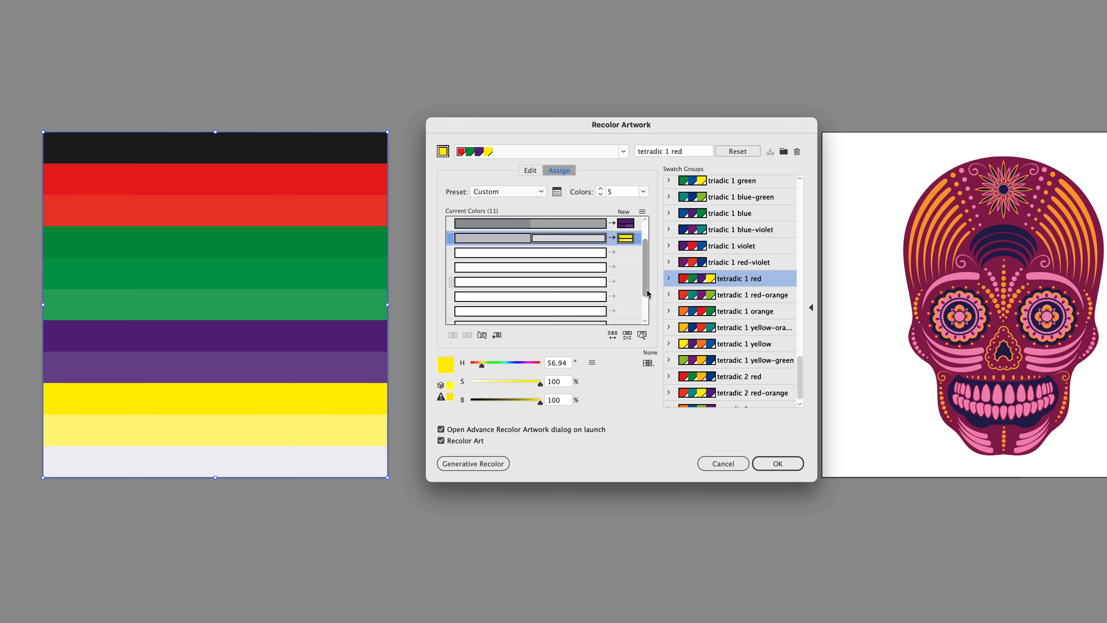
left_click_drag(589, 322, 586, 231)
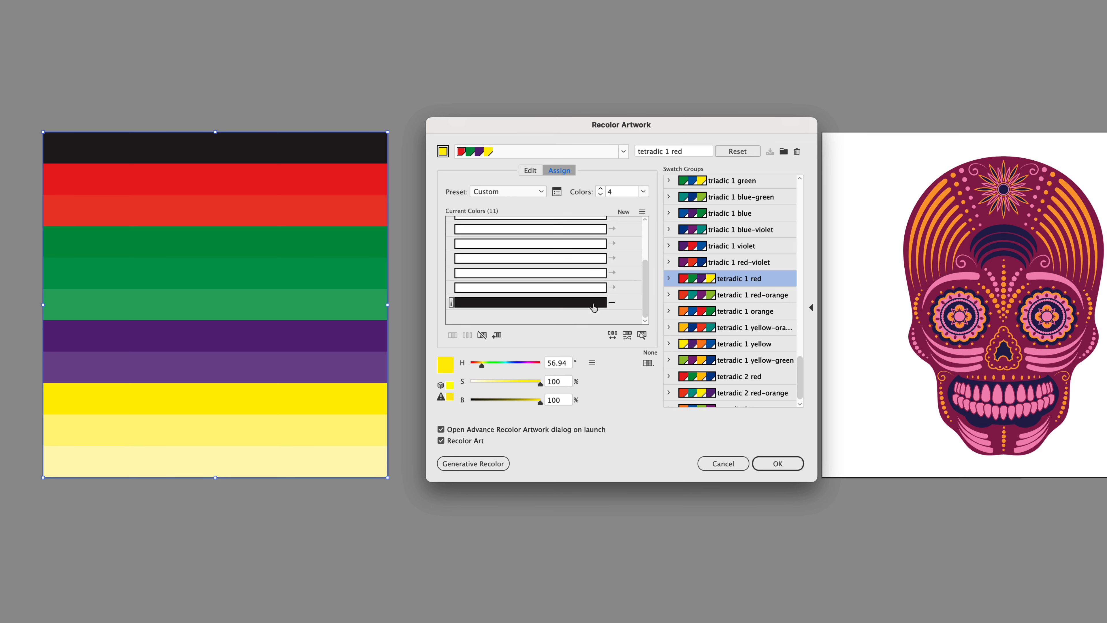
Step: Include black in recoloring, try assigning it to the green row, and move it out to the empty row below yellow
left_click(612, 304)
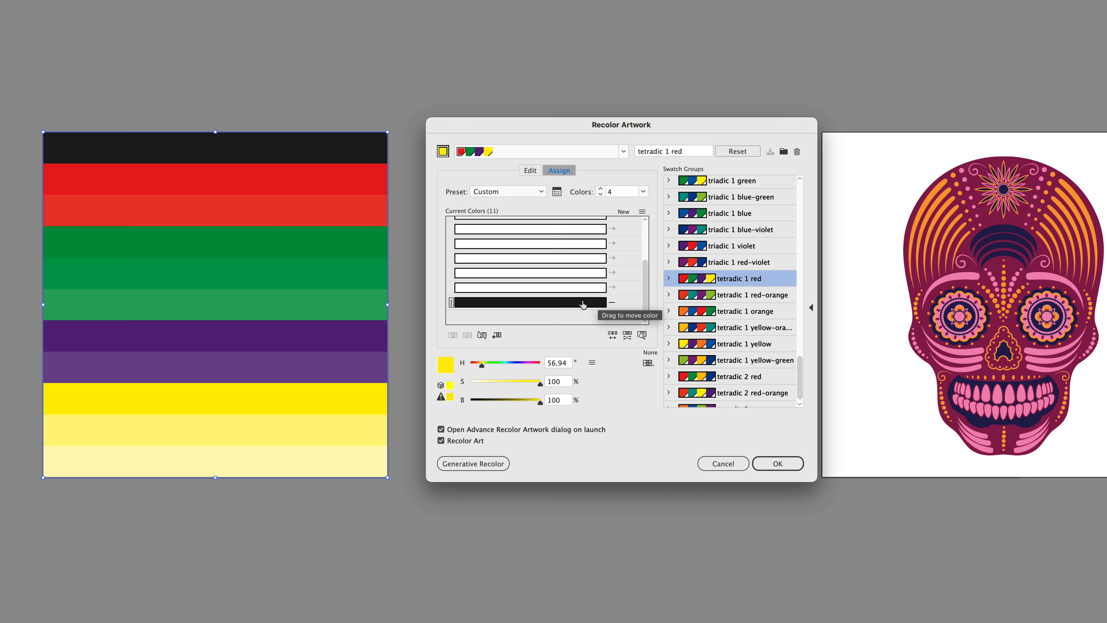
scroll(634, 298, "up", 1)
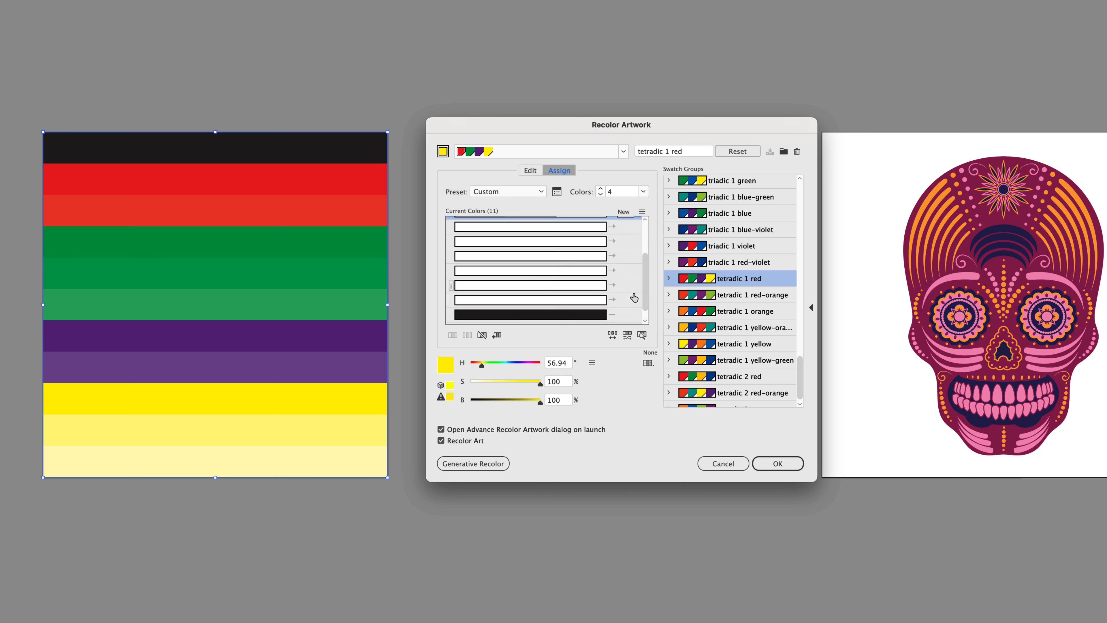
left_click(593, 315)
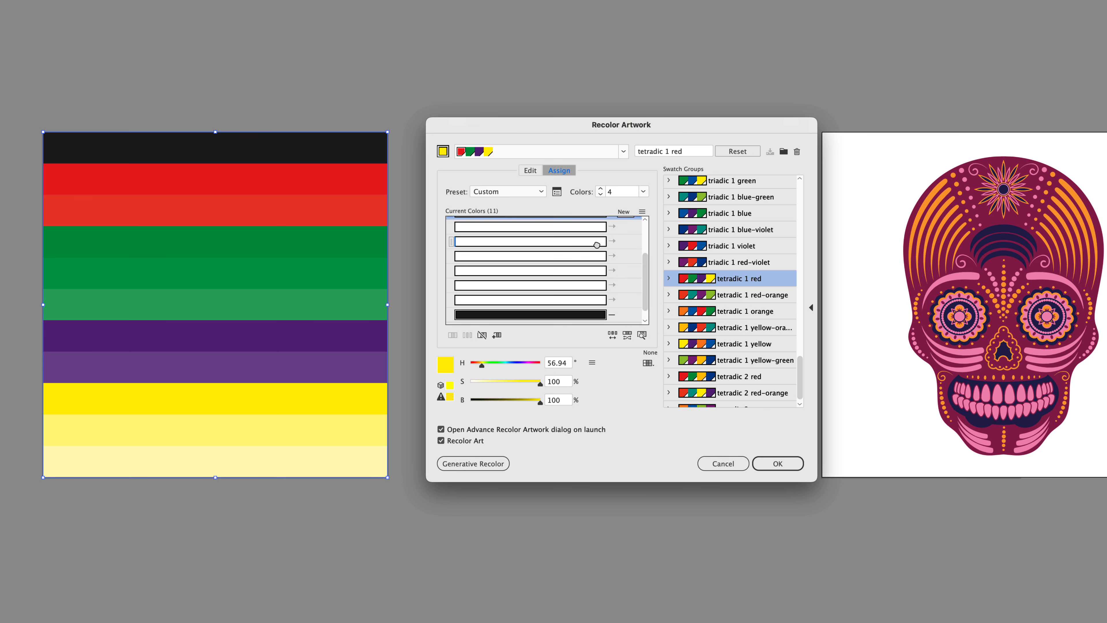
mouse_move(596, 245)
left_mouse_down()
mouse_move(584, 299)
mouse_move(581, 242)
mouse_move(578, 292)
mouse_move(542, 309)
left_mouse_up()
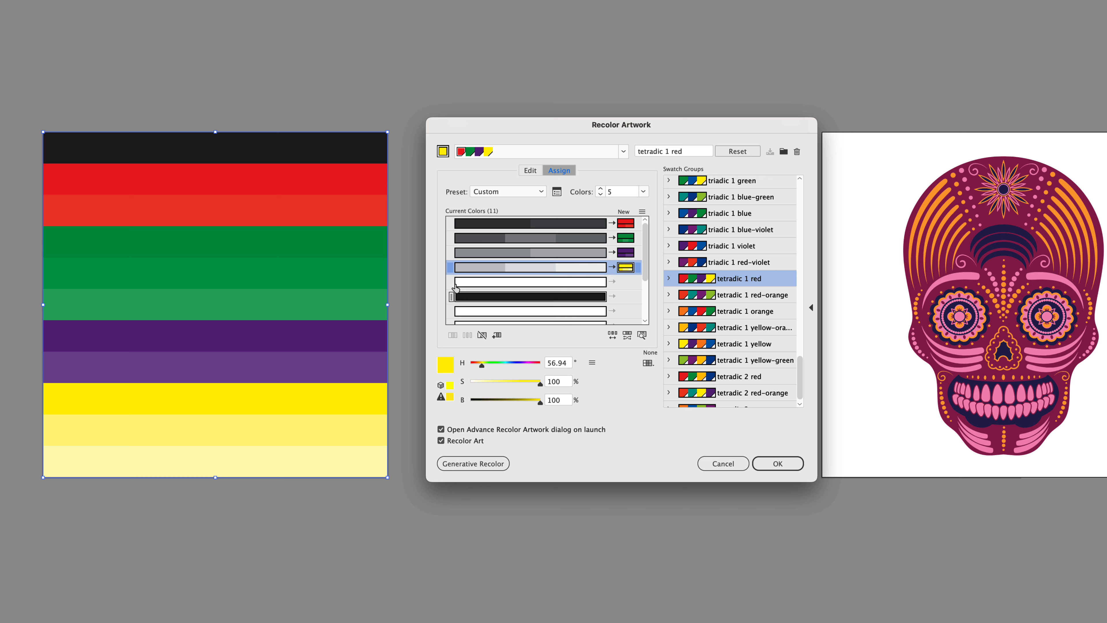
left_click_drag(583, 294, 575, 237)
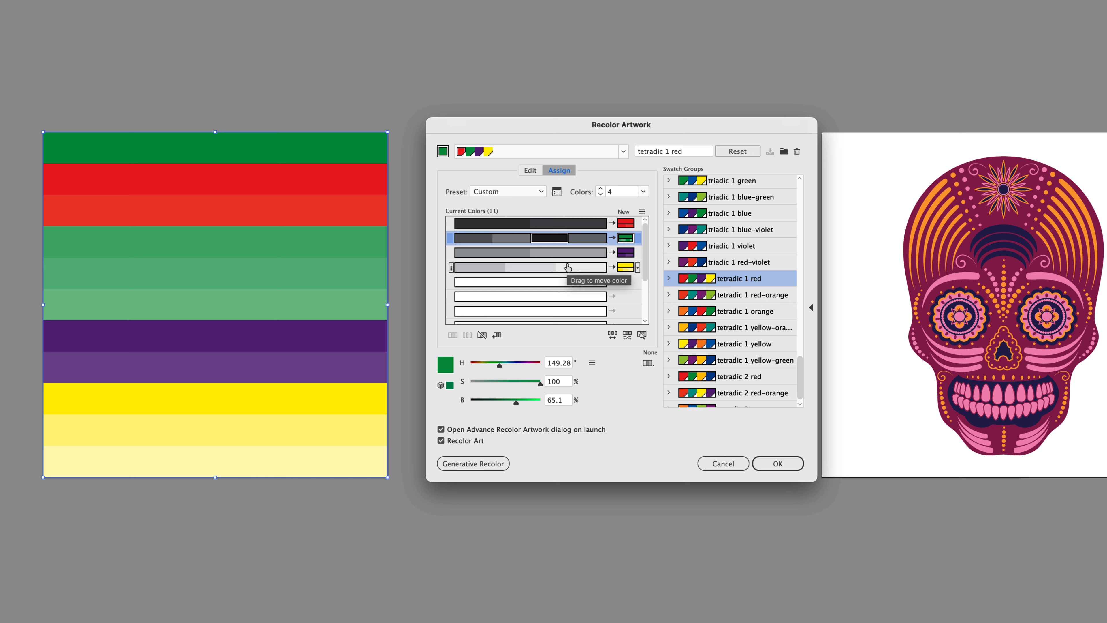
left_click_drag(559, 243, 538, 284)
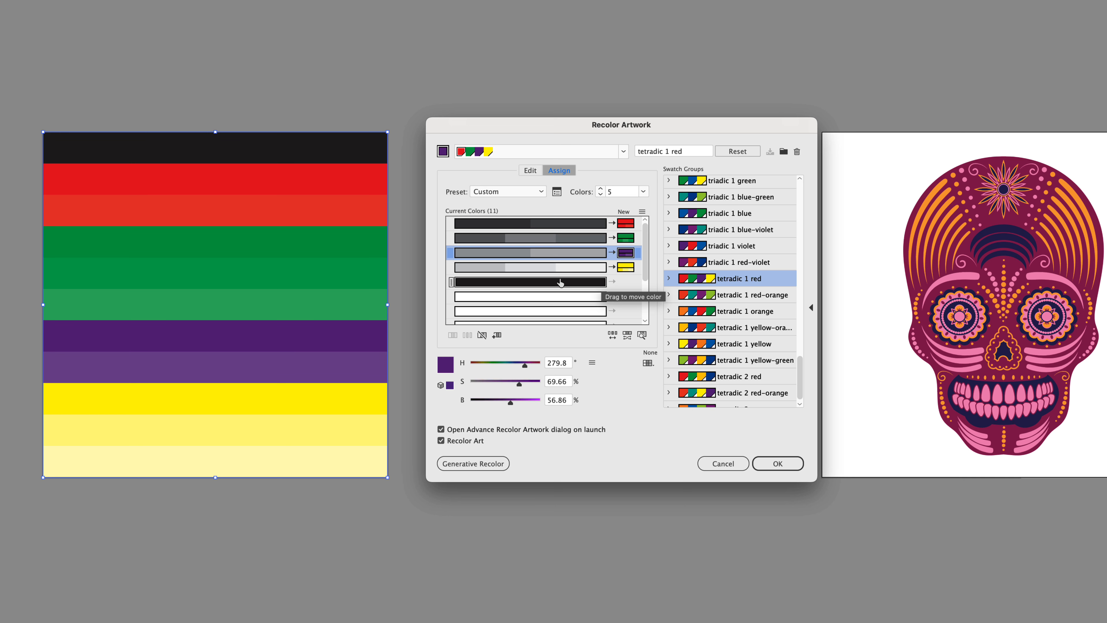
Step: Add a new color to the row containing black so that it is recolored
right_click(627, 270)
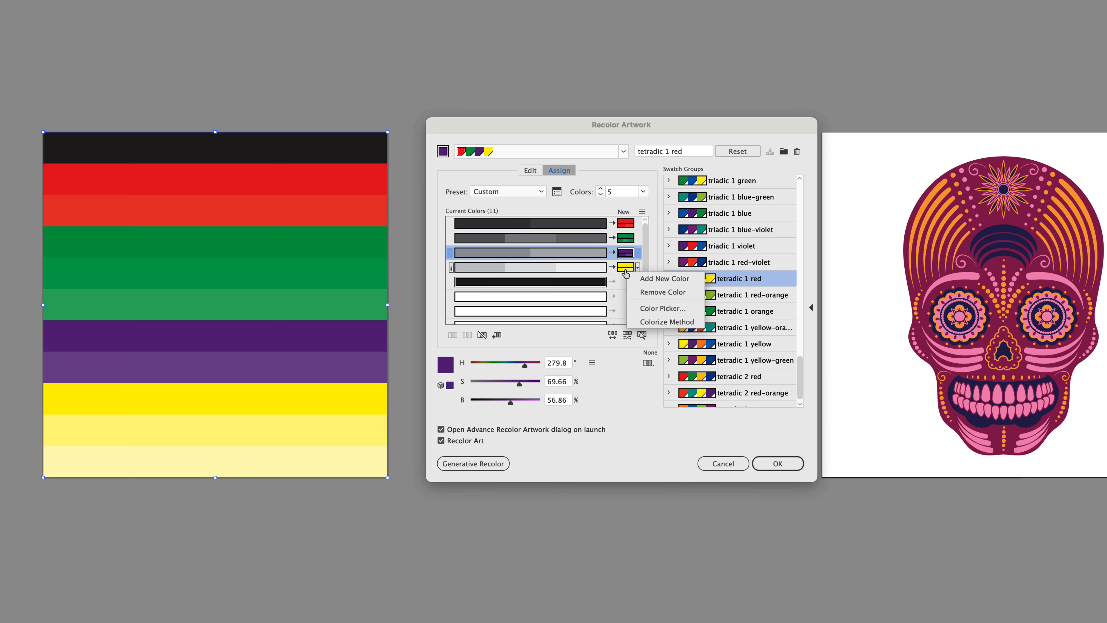
left_click(629, 225)
right_click(630, 236)
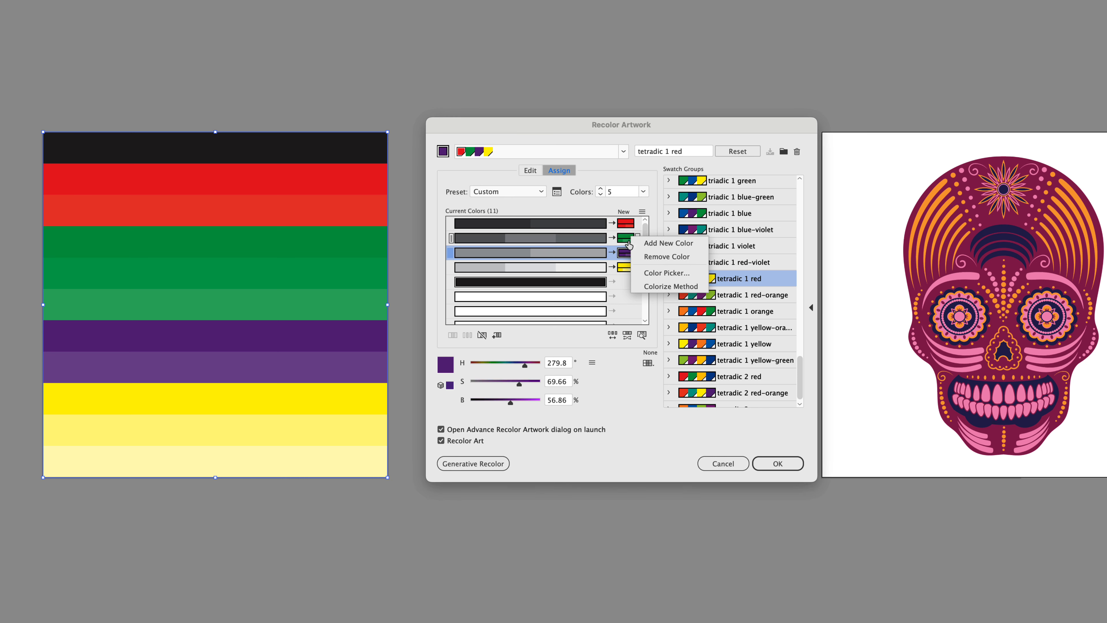
left_click(630, 237)
right_click(626, 255)
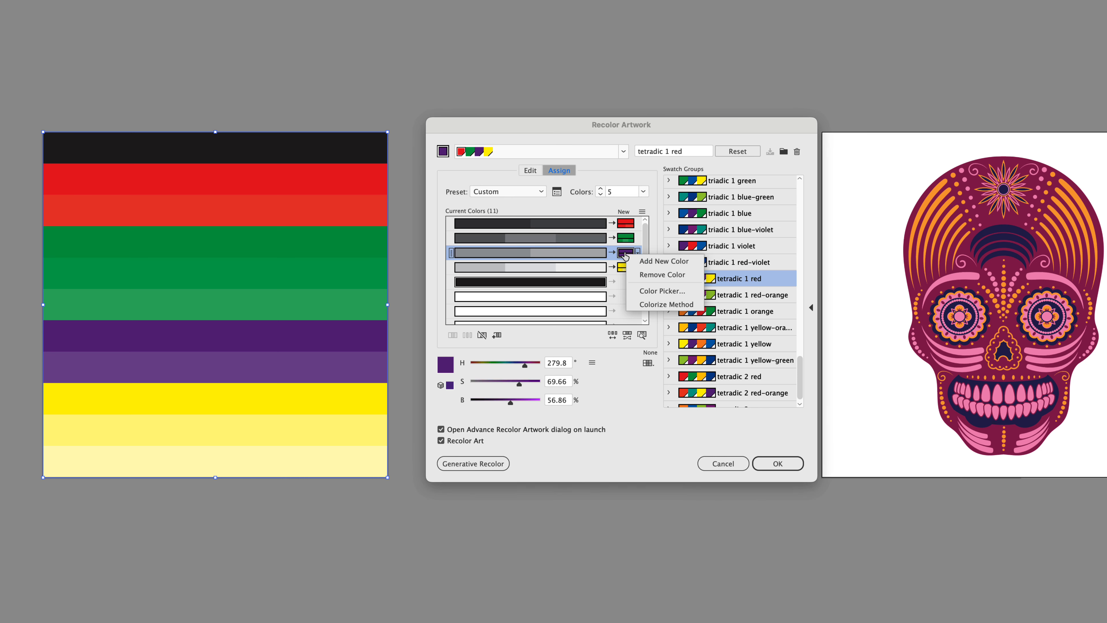
left_click(667, 261)
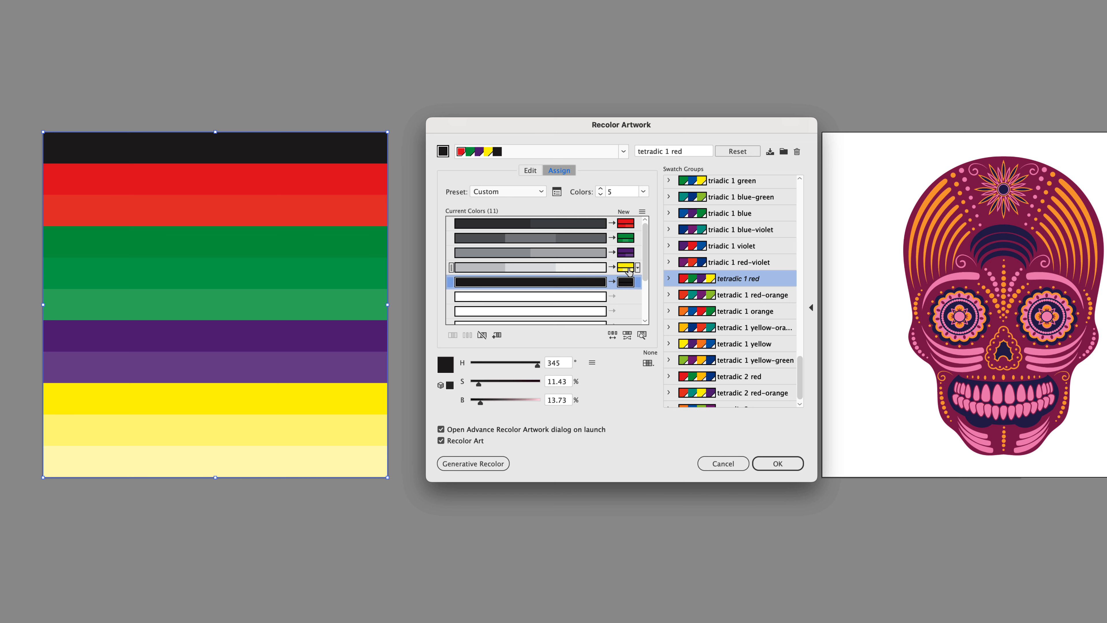
Step: Change the black row's new color to the blue swatch from the document's color swatches
double_click(626, 285)
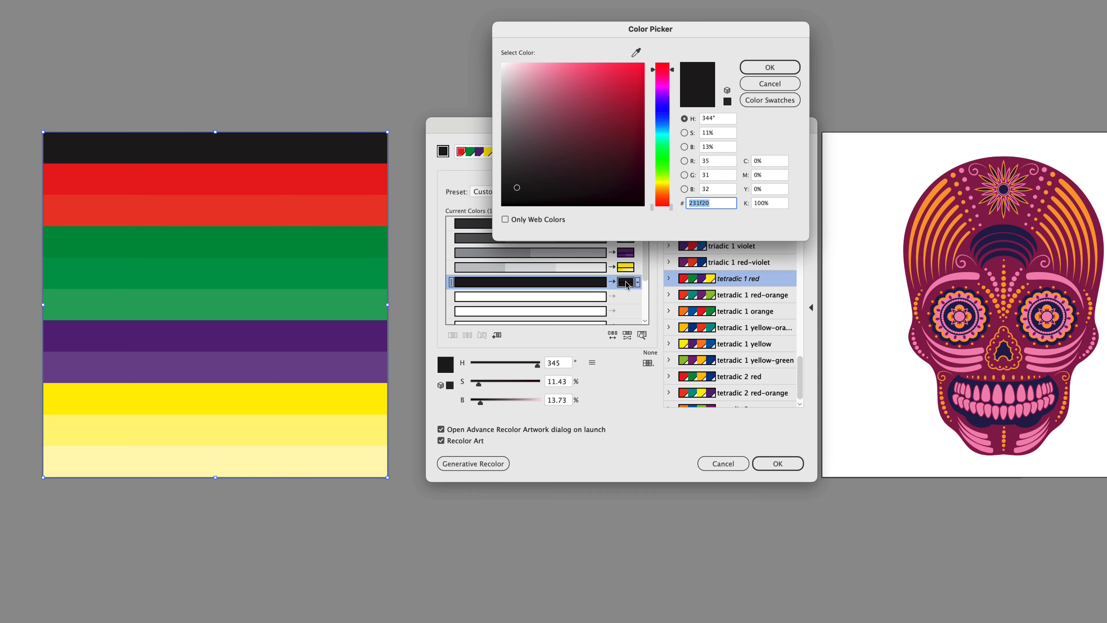
type("ce1b4e")
mouse_move(632, 86)
left_mouse_down()
mouse_move(608, 123)
mouse_move(631, 81)
left_mouse_up()
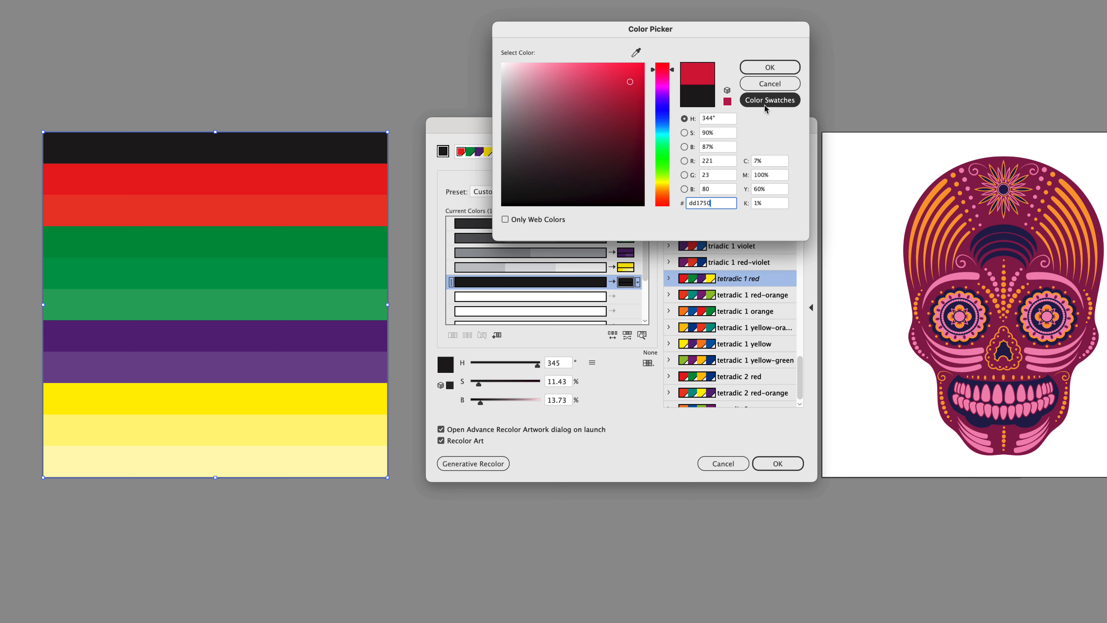
left_click(773, 98)
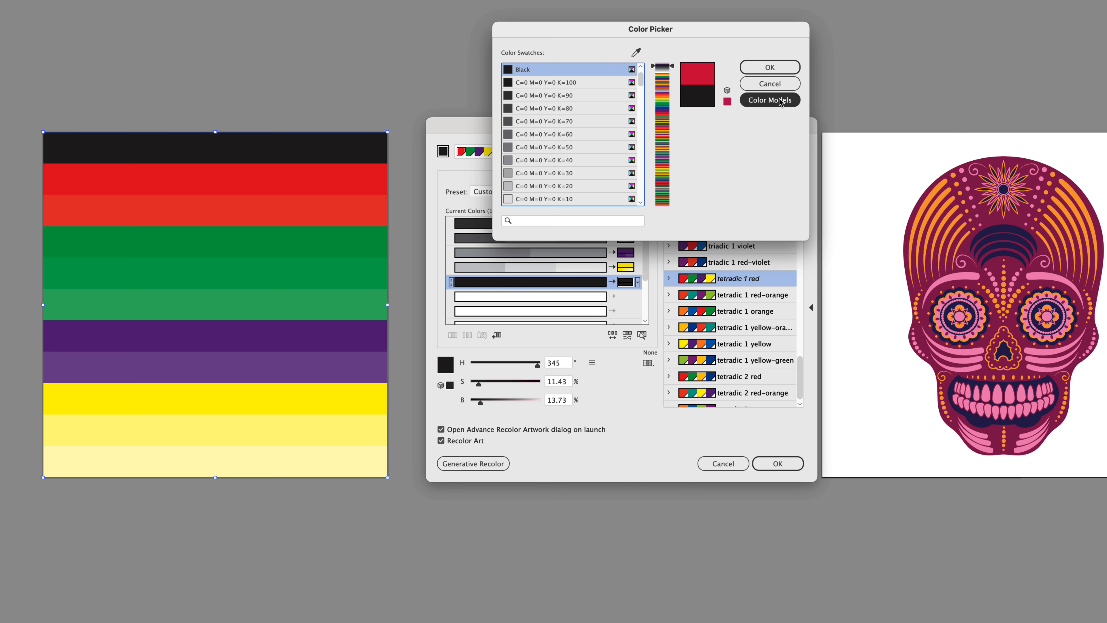
mouse_move(640, 79)
left_mouse_down()
mouse_move(640, 197)
mouse_move(640, 77)
left_mouse_up()
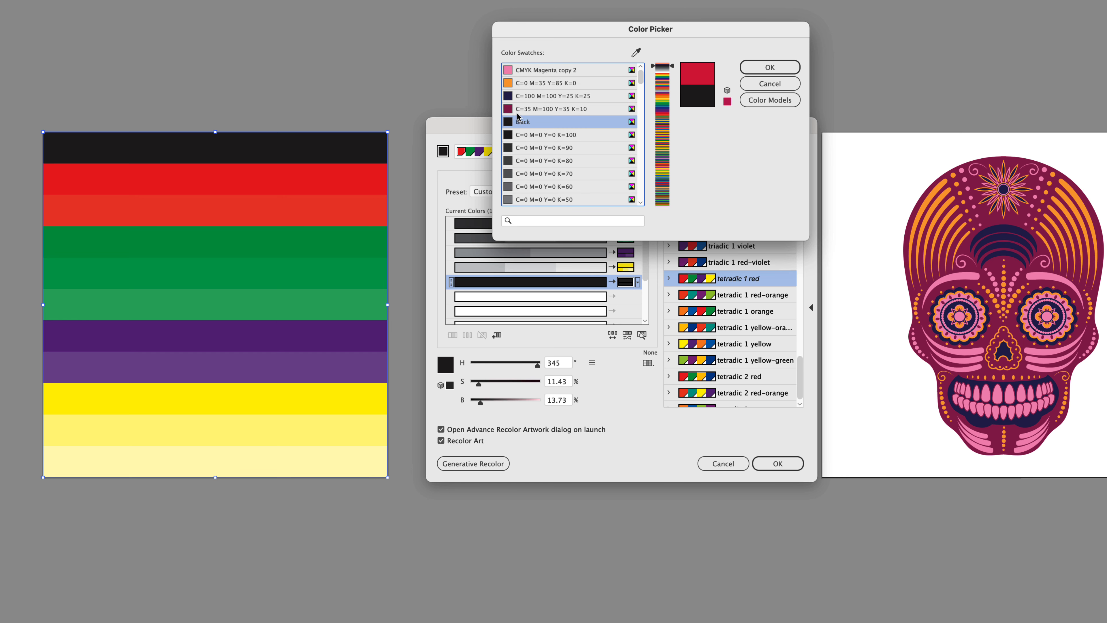
scroll(549, 110, "down", 10)
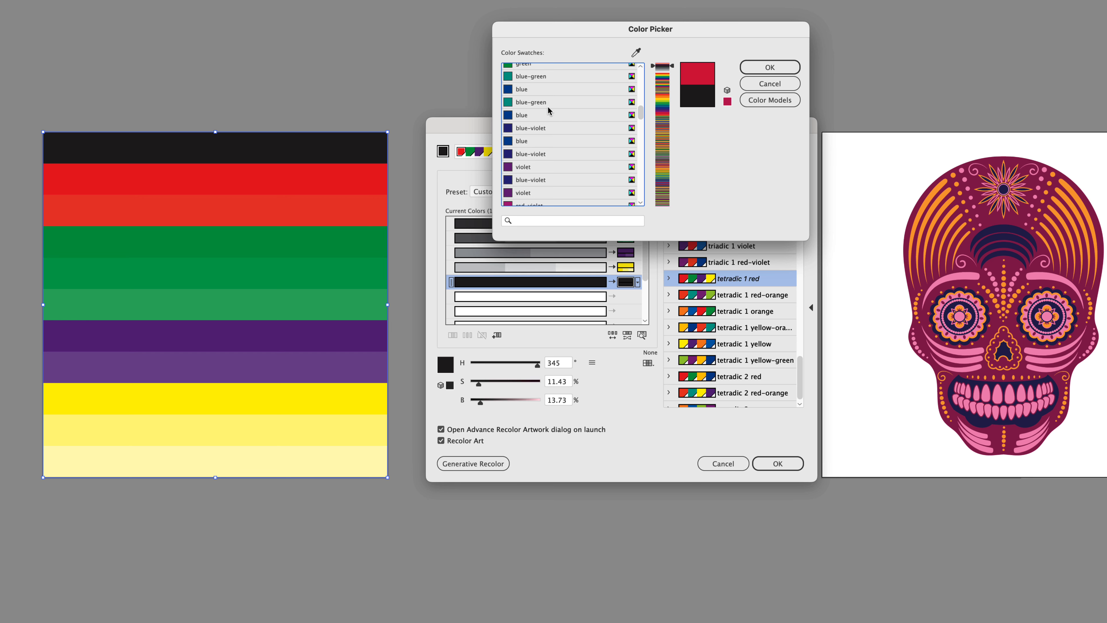
left_click(525, 117)
left_click(784, 71)
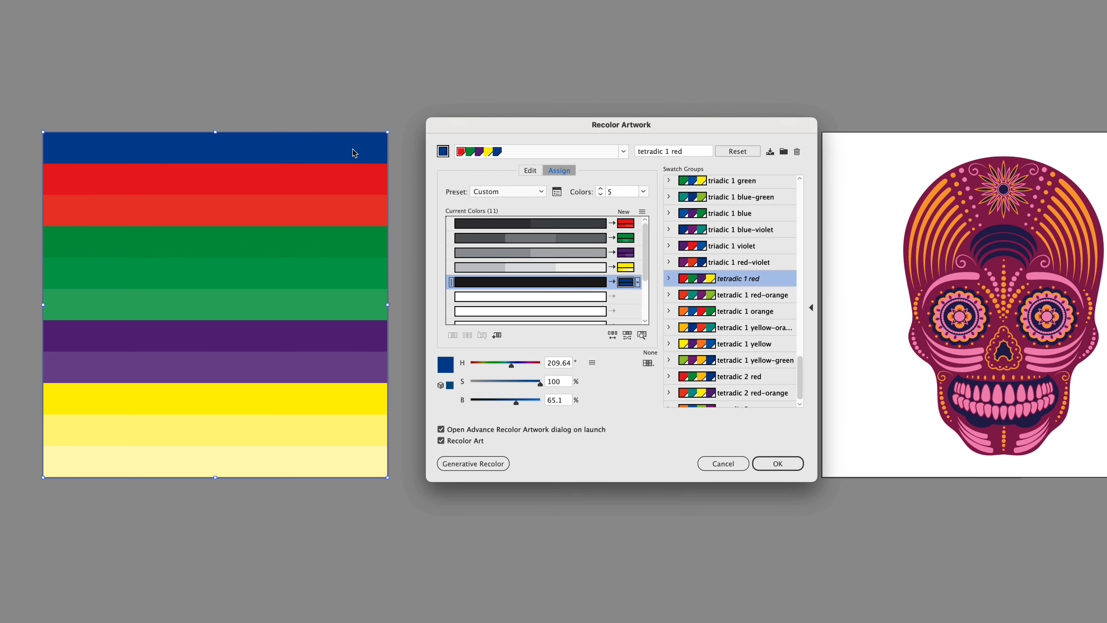
Step: Move the lightest gray of the green row into the blue row with black
left_click(637, 282)
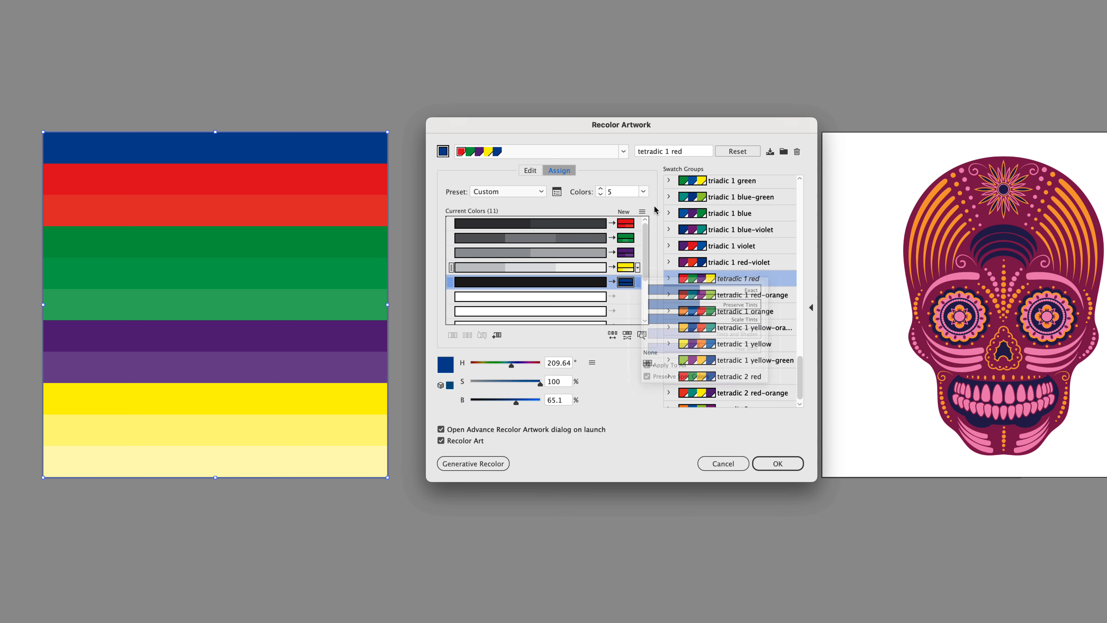
left_click(657, 227)
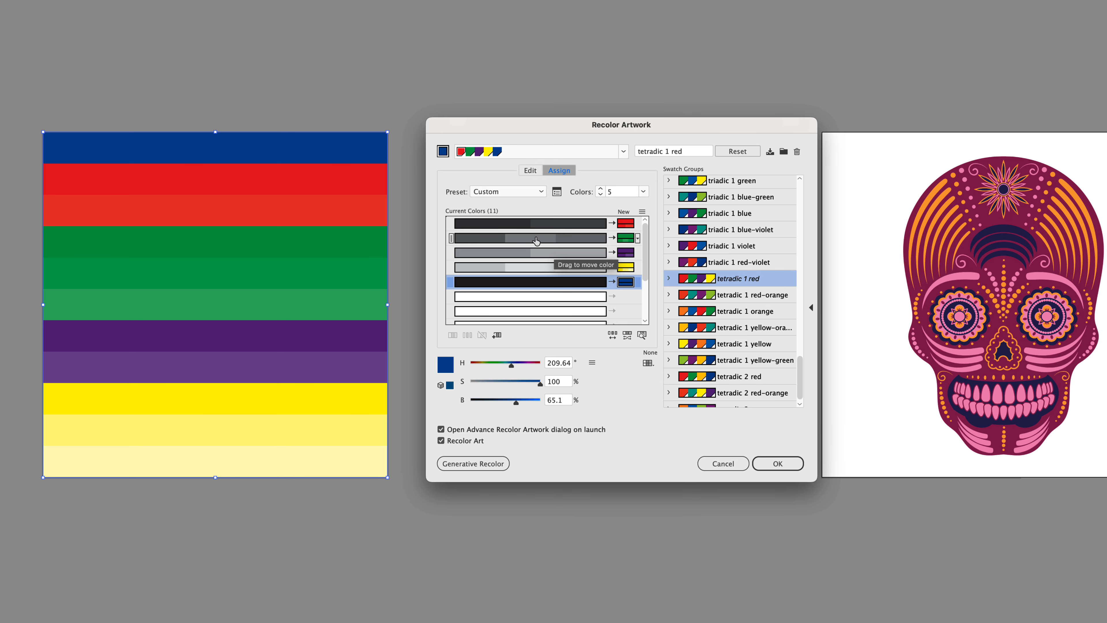
left_click_drag(536, 240, 541, 281)
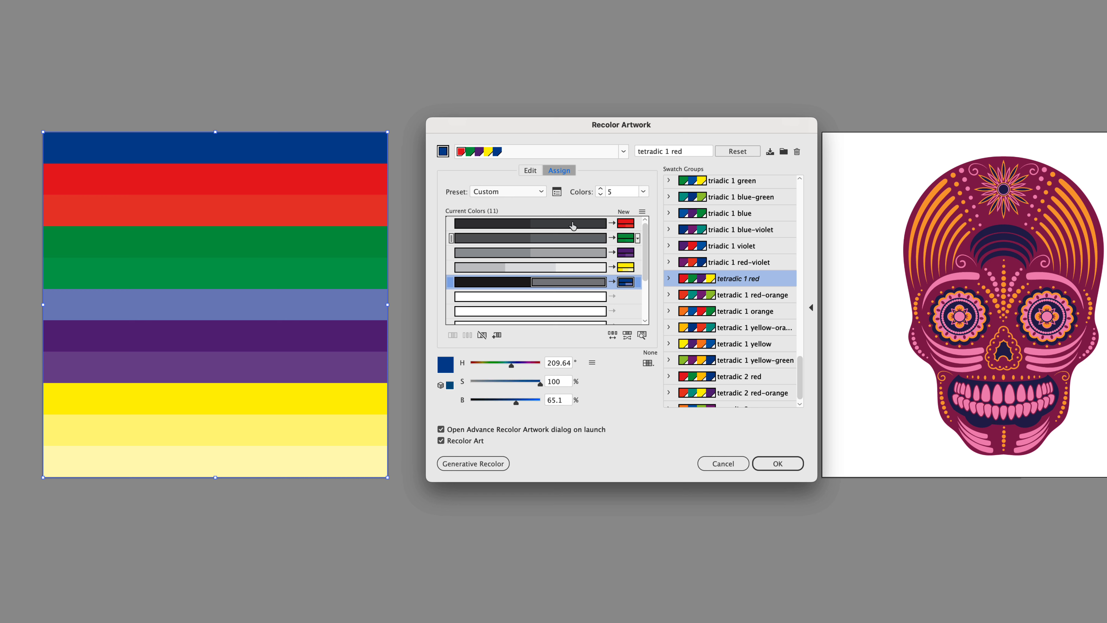
left_click(541, 225)
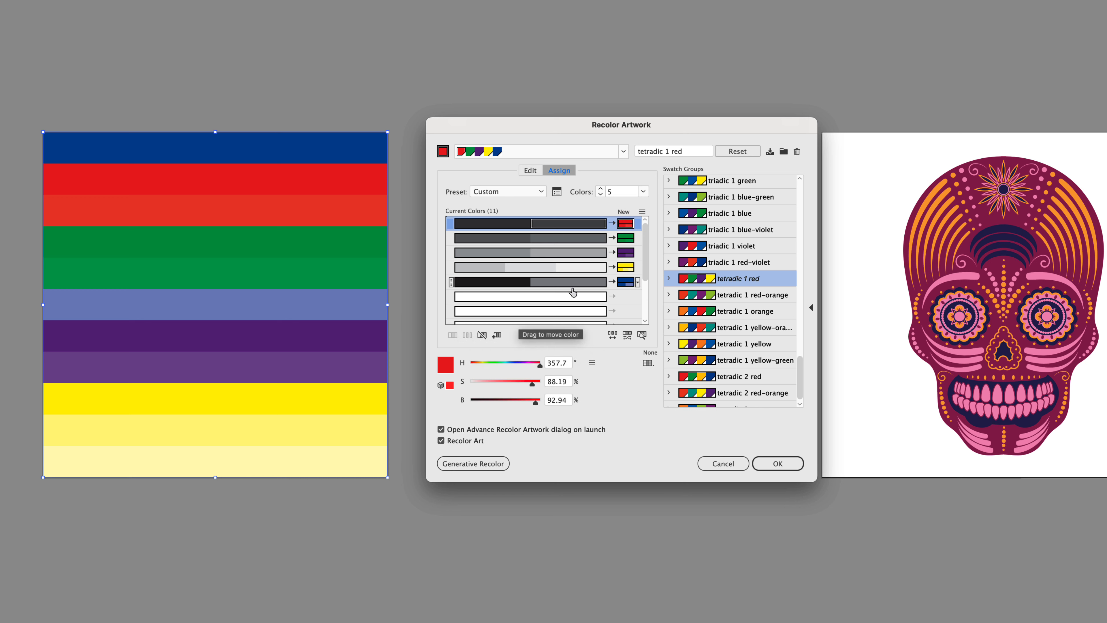
left_click(551, 301)
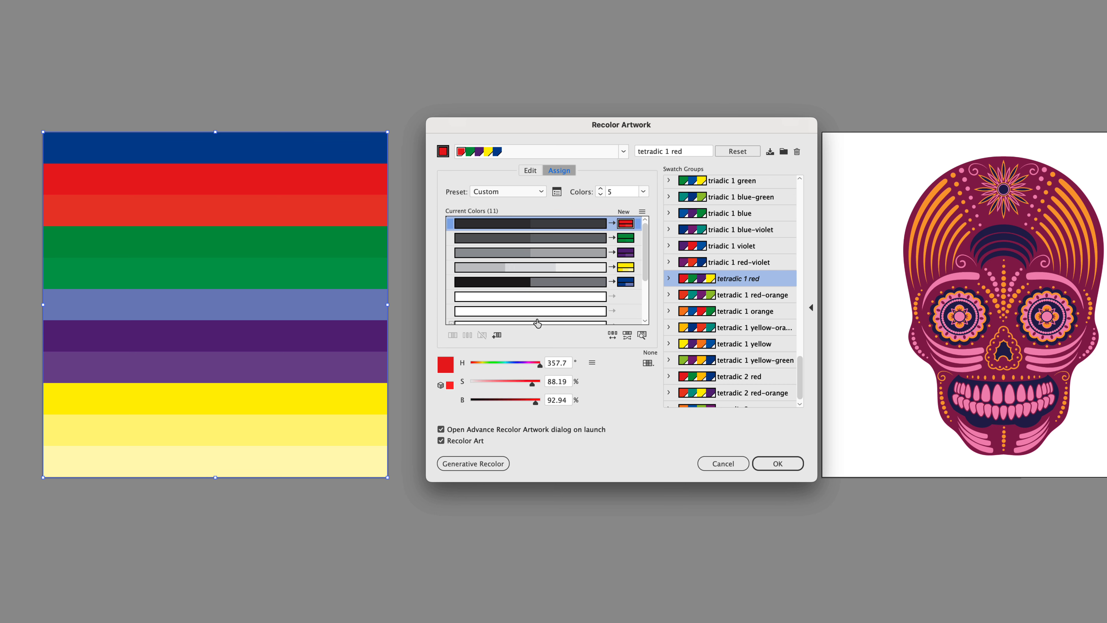
scroll(588, 303, "down", 5)
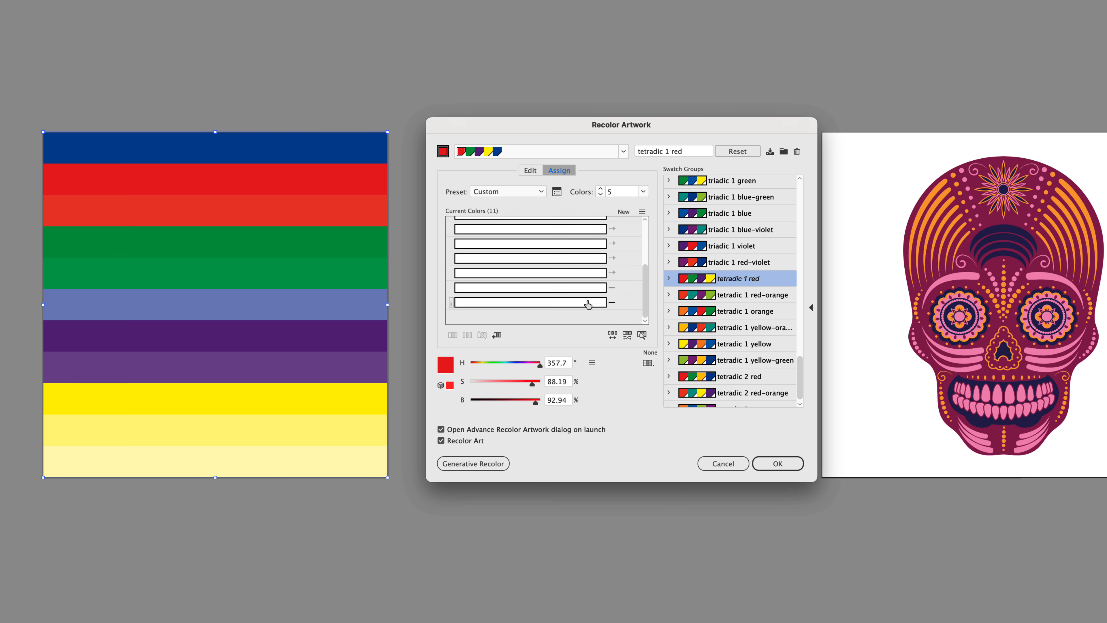
scroll(523, 287, "up", 5)
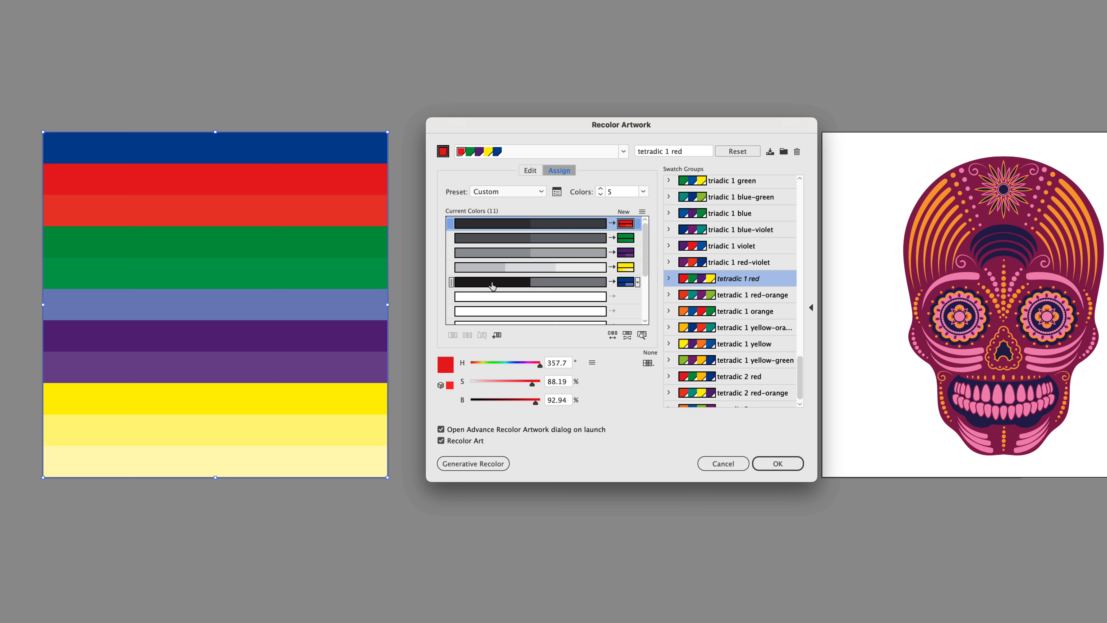
left_click(541, 238)
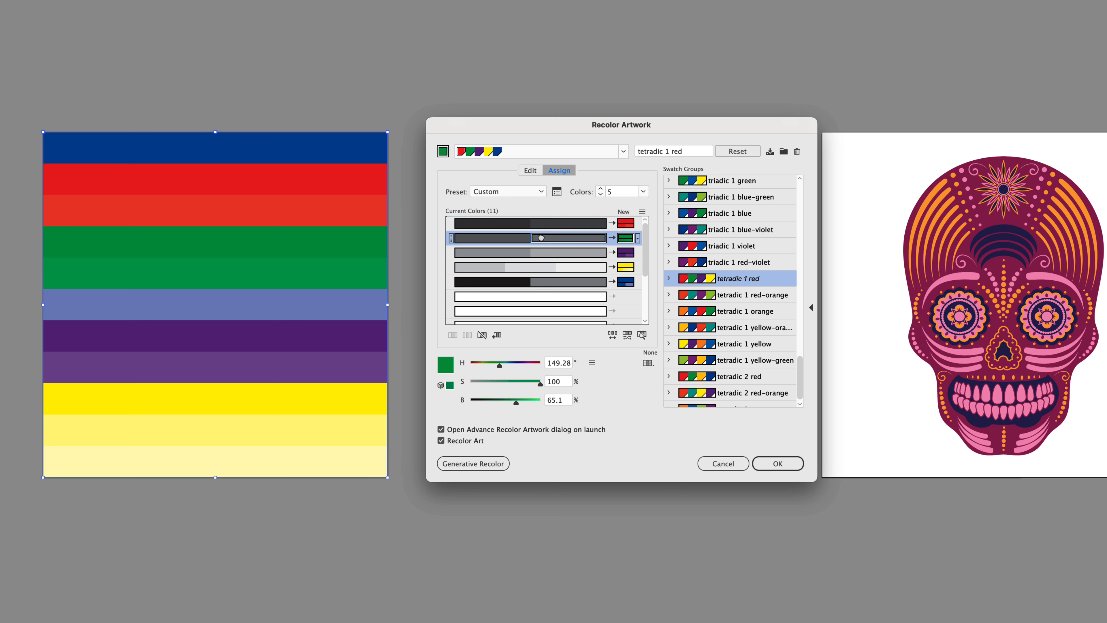
mouse_move(541, 238)
left_mouse_down()
mouse_move(542, 297)
mouse_move(545, 240)
left_mouse_up()
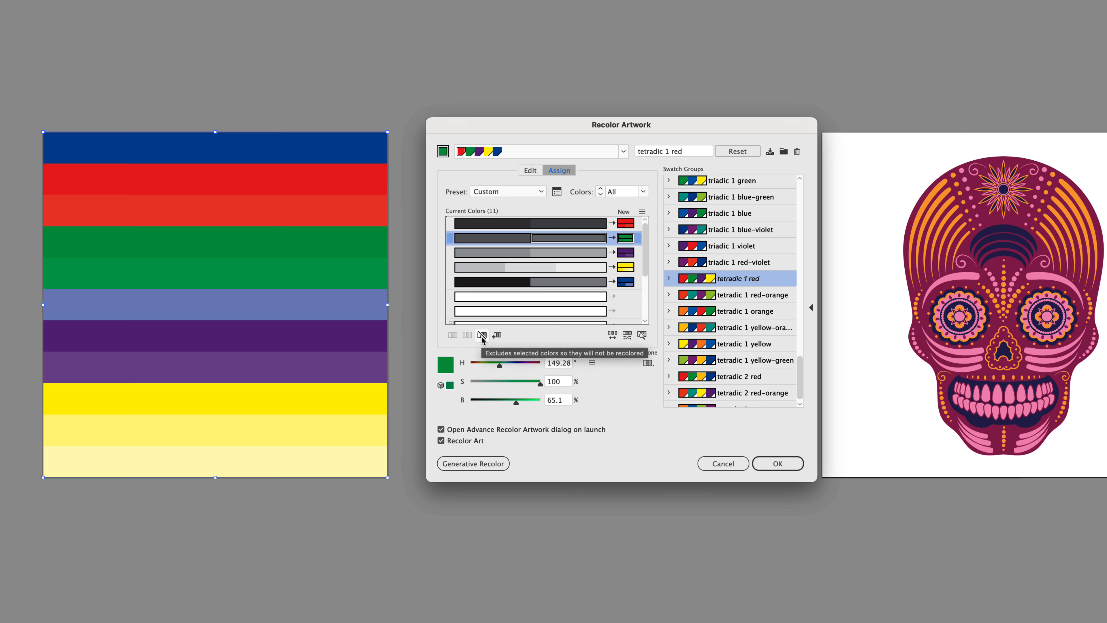
Step: Exclude black from recoloring and check where it sits at the end of the current colors
left_click(504, 287)
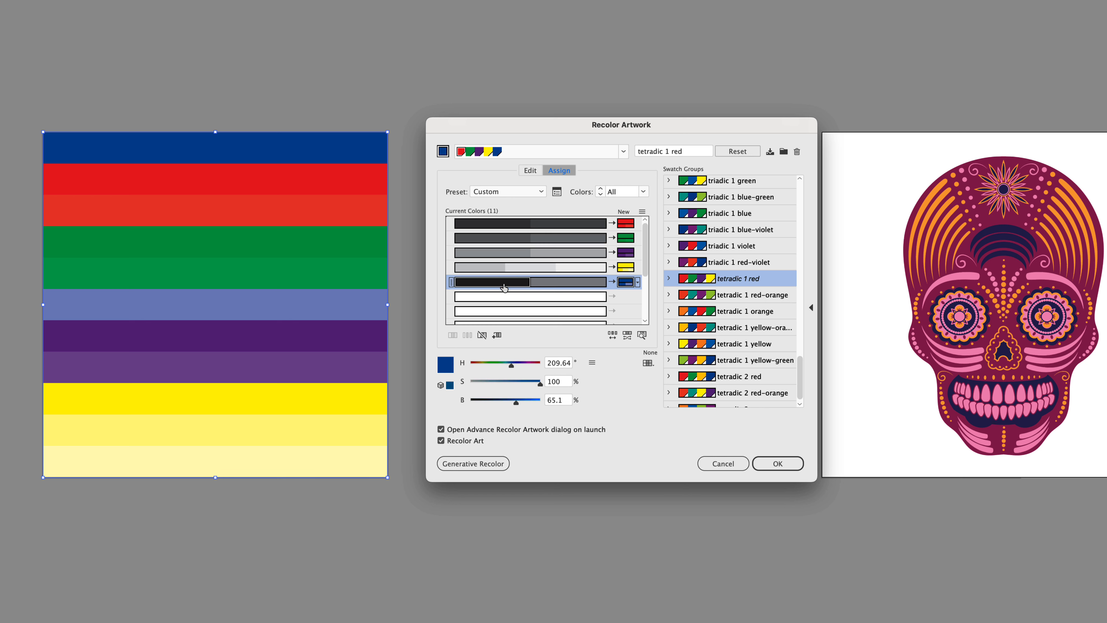
left_click(481, 335)
scroll(548, 289, "down", 3)
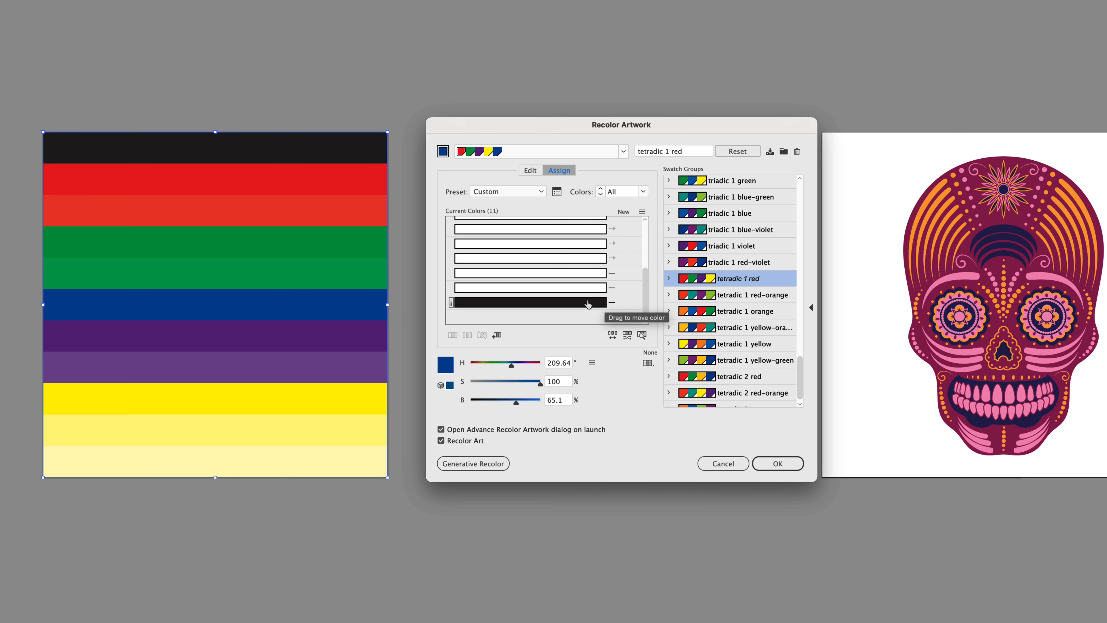
scroll(530, 301, "up", 3)
scroll(530, 301, "down", 3)
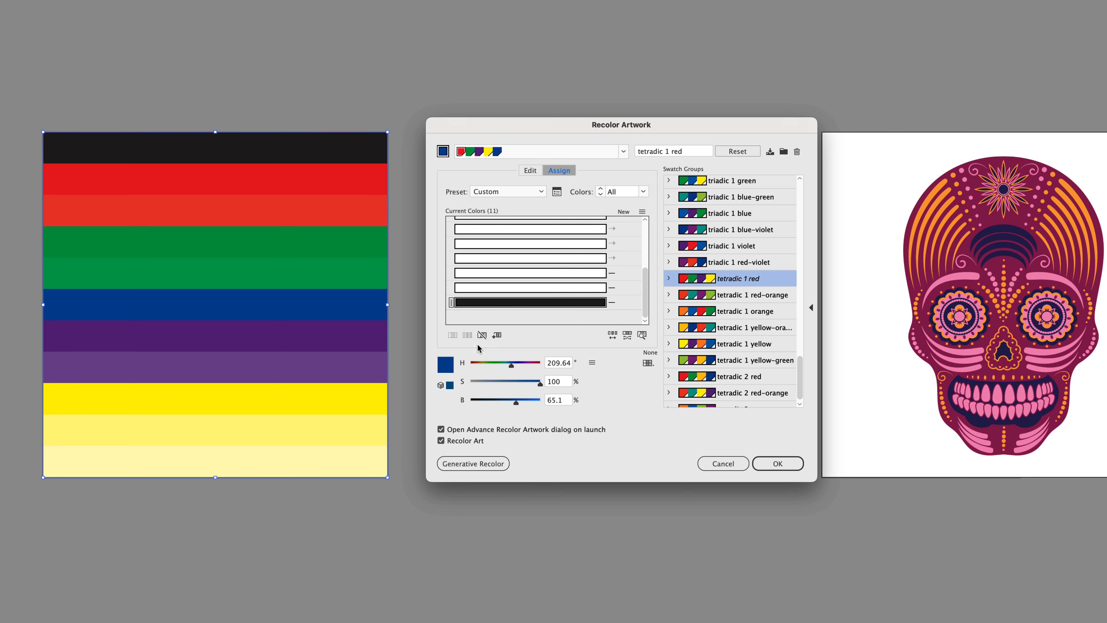
Step: Move the excluded black back into the blue row
mouse_move(525, 233)
left_mouse_down()
mouse_move(529, 244)
mouse_move(530, 224)
left_mouse_up()
scroll(531, 305, "up", 4)
scroll(531, 306, "down", 2)
scroll(517, 288, "up", 2)
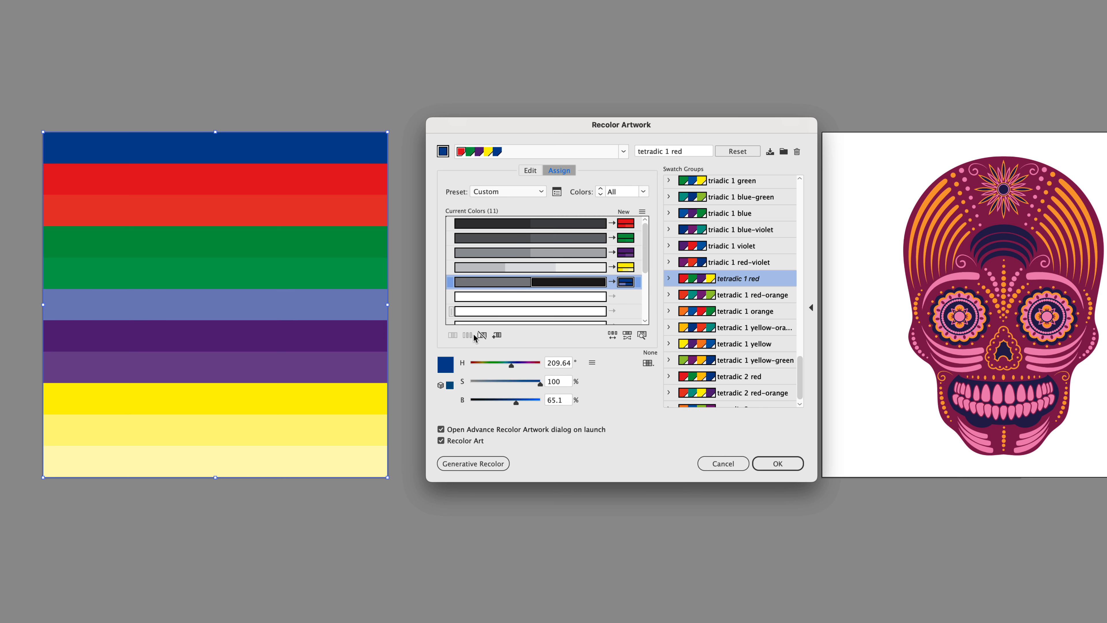
Step: Examine the options for separating, merging and excluding selected row colors, and decline adding a new color to the harmony
left_click(518, 224)
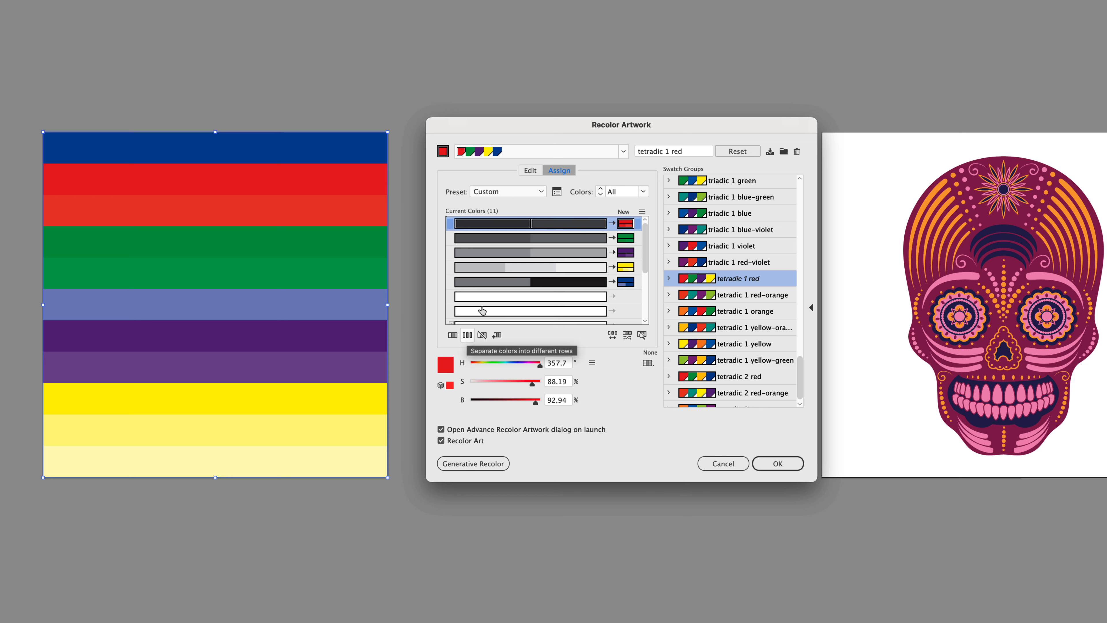
left_click(523, 239)
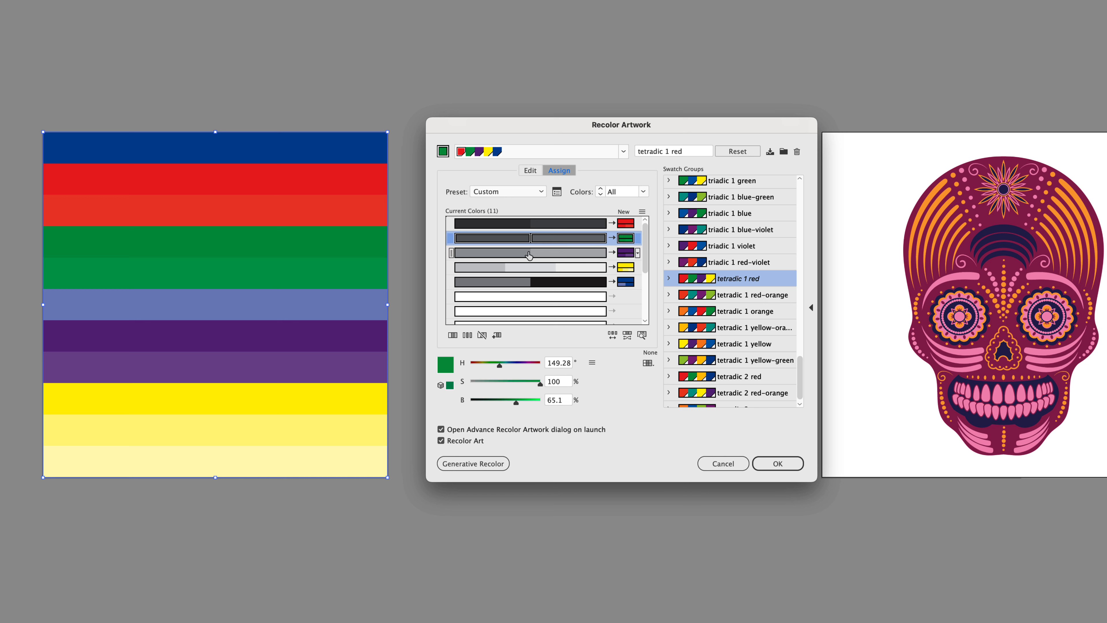
left_click(516, 254)
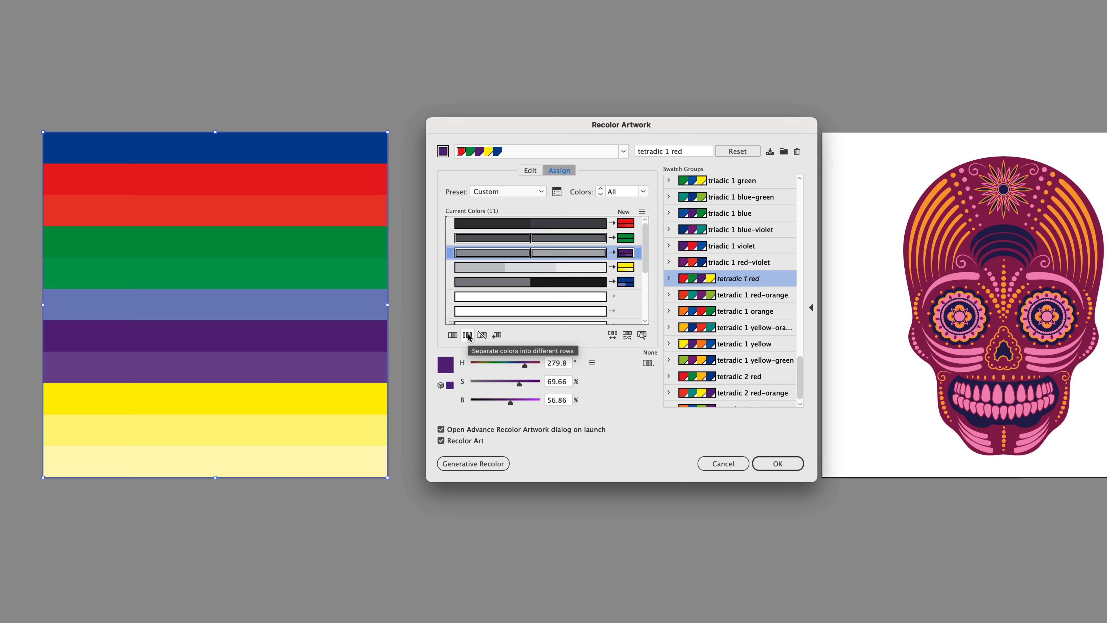
right_click(516, 254)
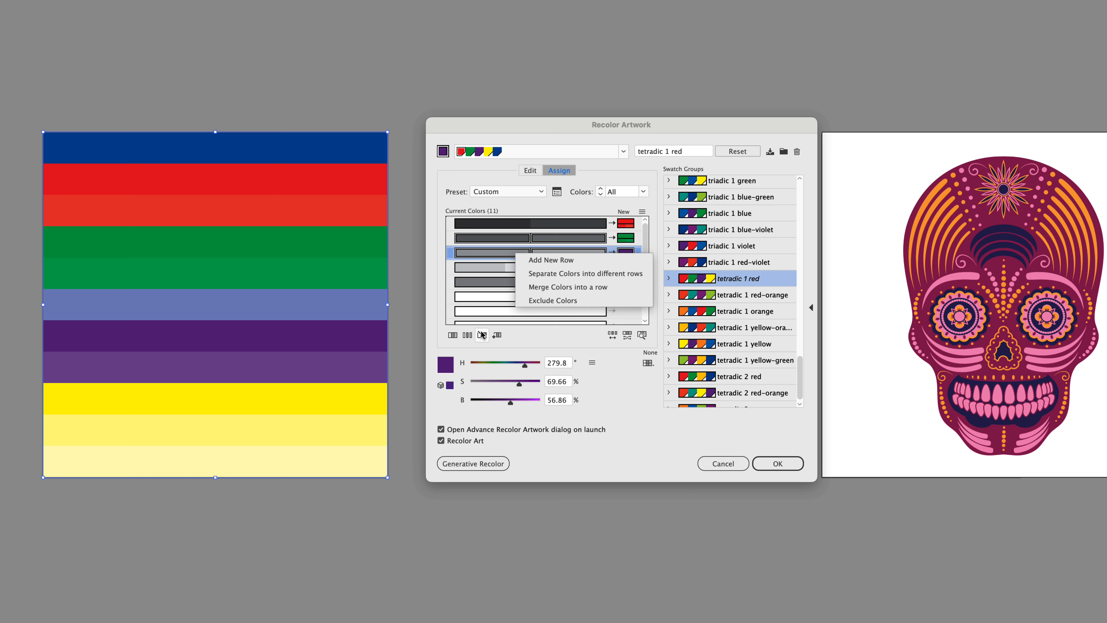
left_click(626, 312)
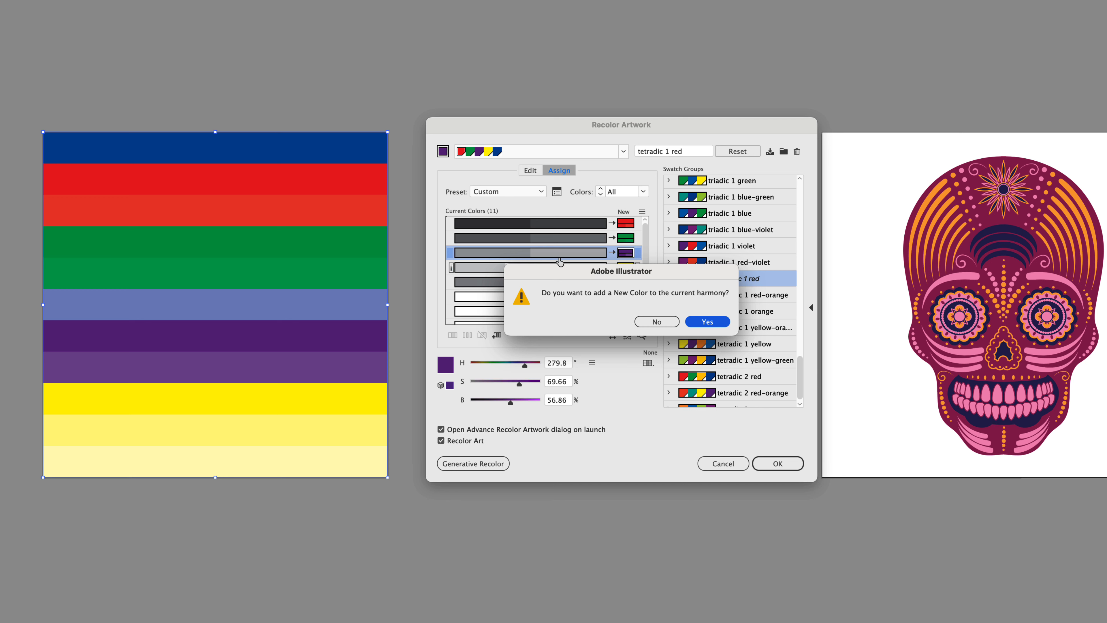
left_click(662, 324)
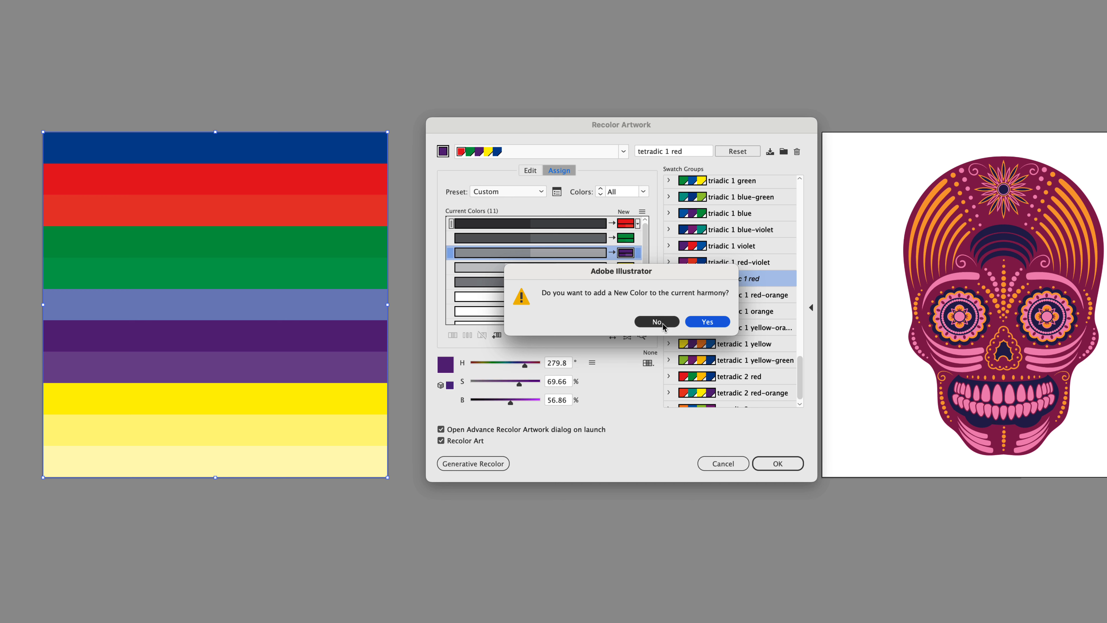
Step: Swap the grays of the green and purple rows, assigning the darker pair to purple and the lighter pair to green
left_click(505, 241)
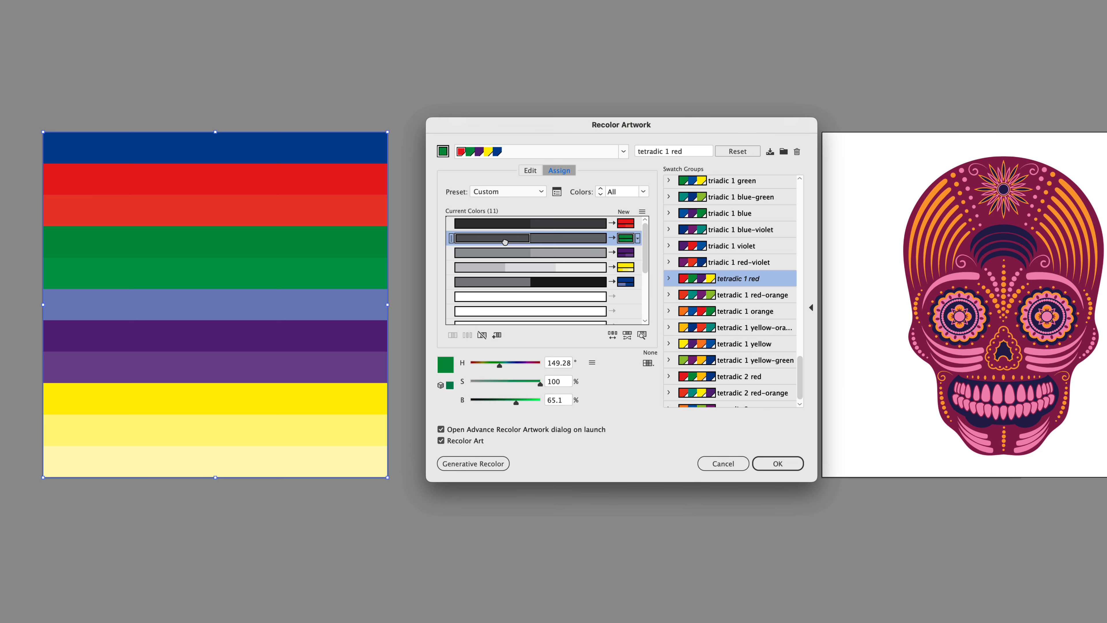
left_click_drag(505, 241, 515, 254)
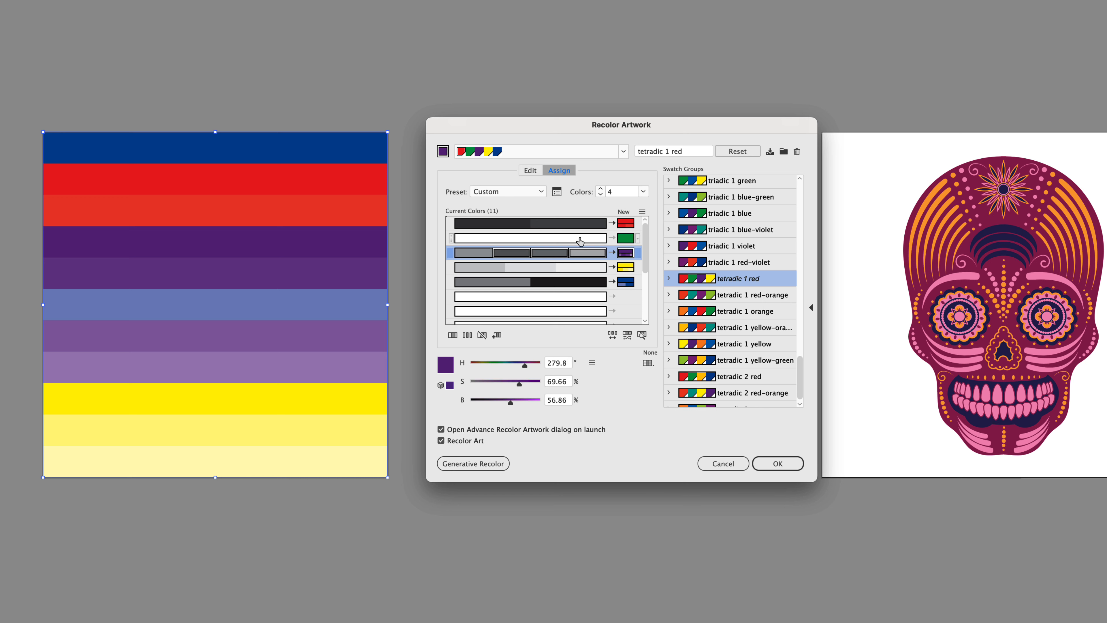
key("super+z")
left_click_drag(512, 254, 545, 253)
left_click(498, 241)
key("super+z")
left_click(544, 253)
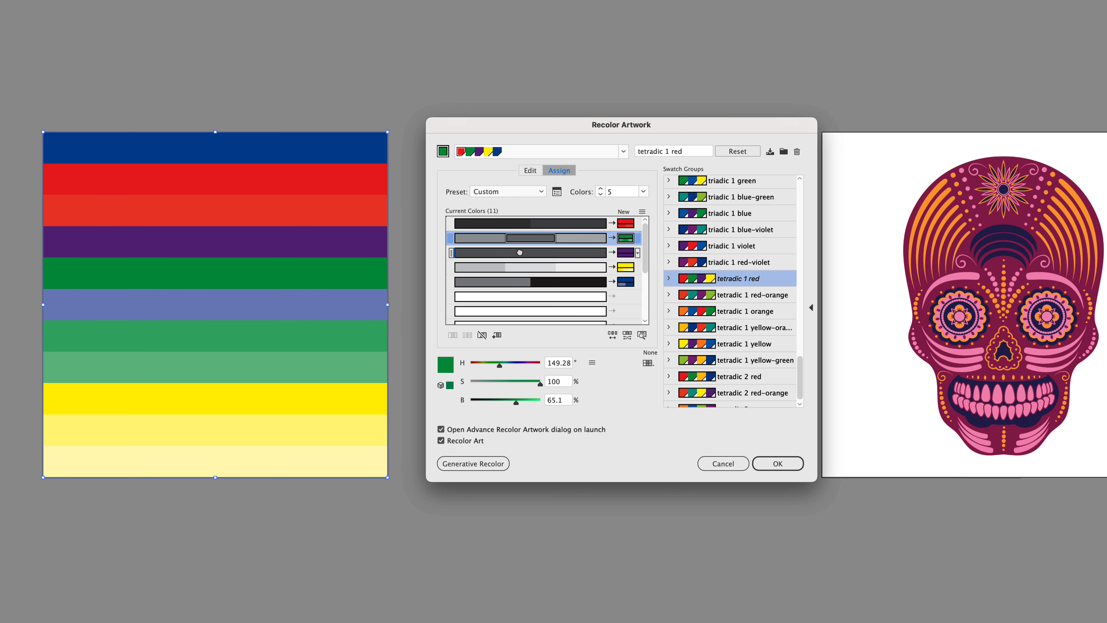
Step: Select both grays of the purple row and combine them with the lighter grays in the green row
left_click(518, 242)
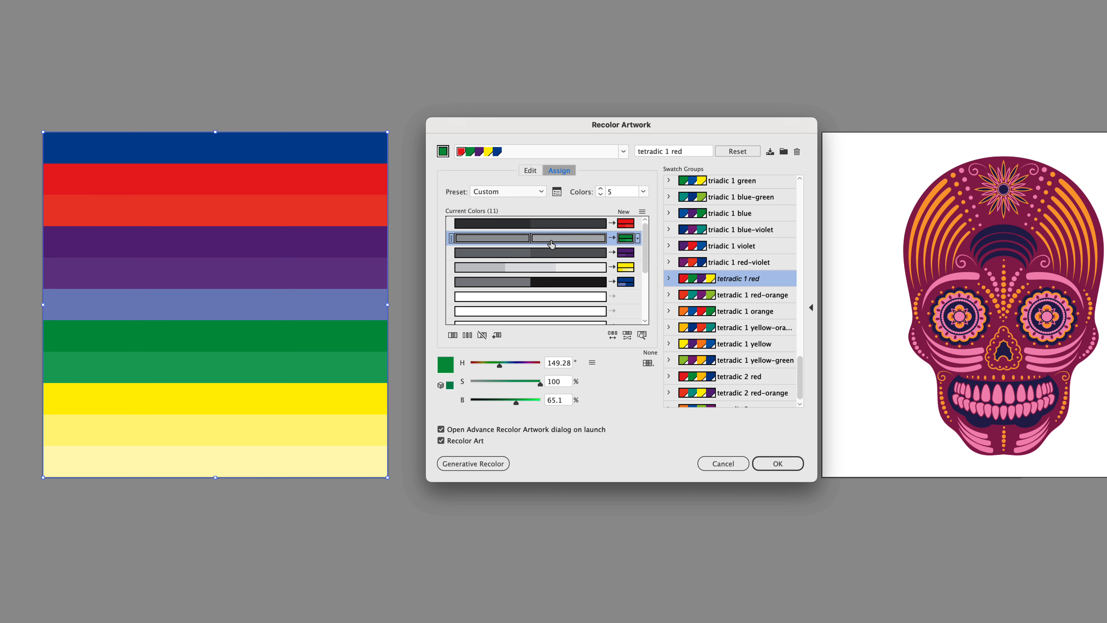
left_click(512, 255)
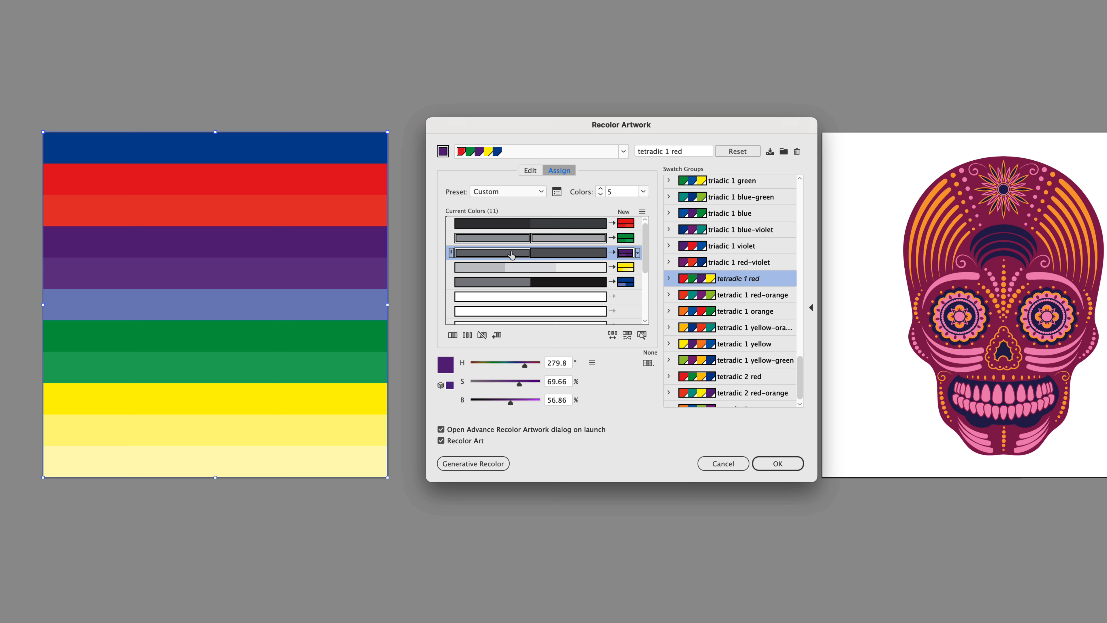
right_click(540, 255)
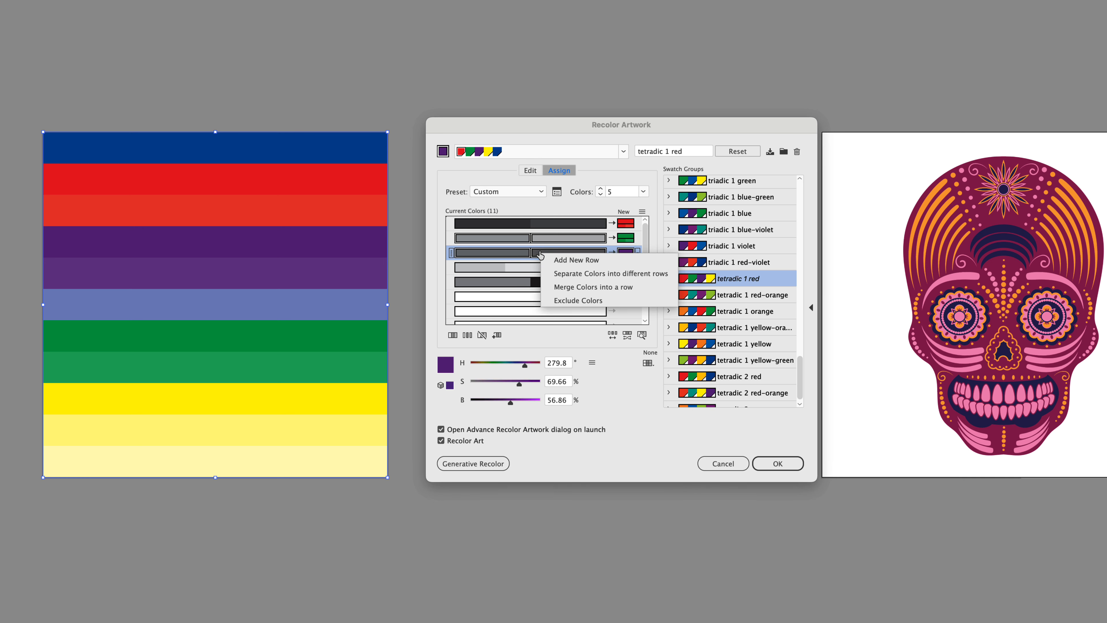
left_click(561, 286)
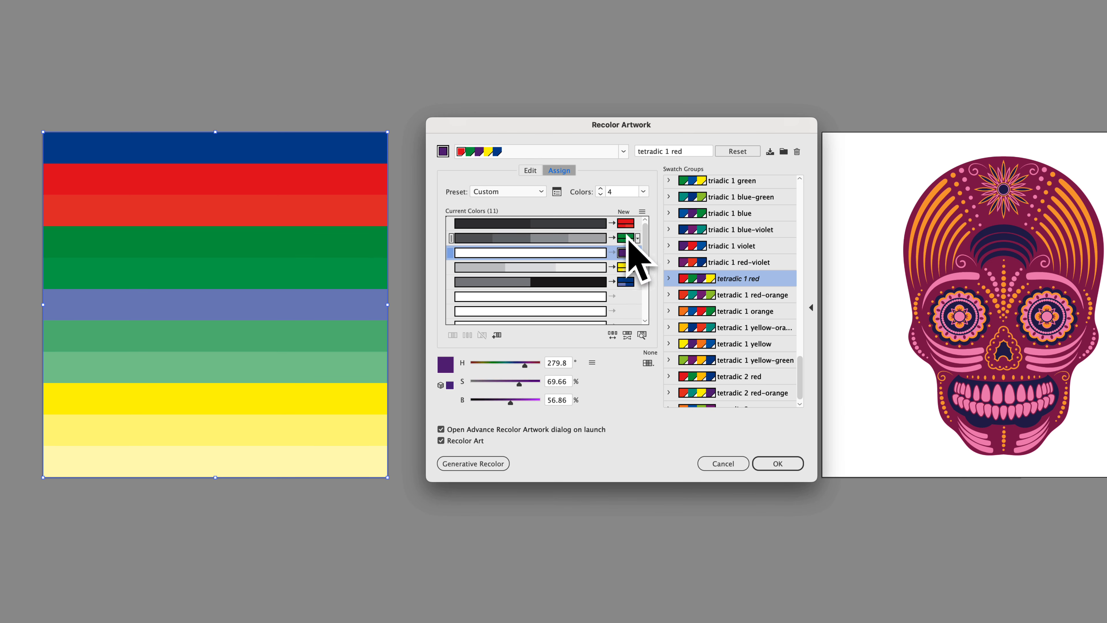
Step: Move all four grays from the green row to the purple row, and move black from the blue row into the green row
left_click(598, 239)
left_click(489, 239, "shift")
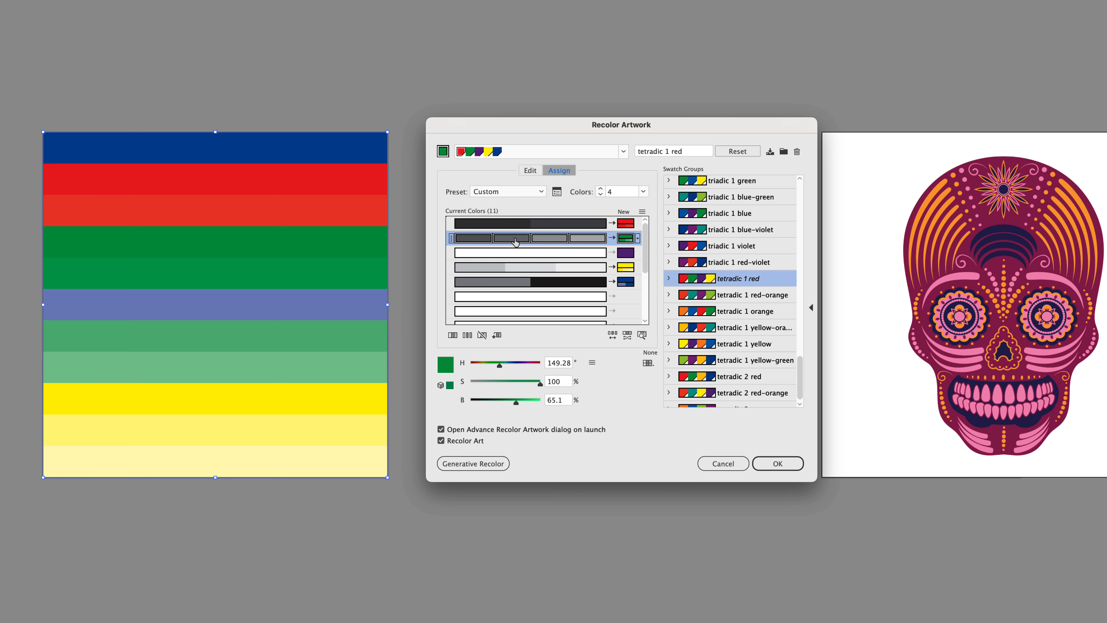
left_click_drag(513, 254, 513, 254)
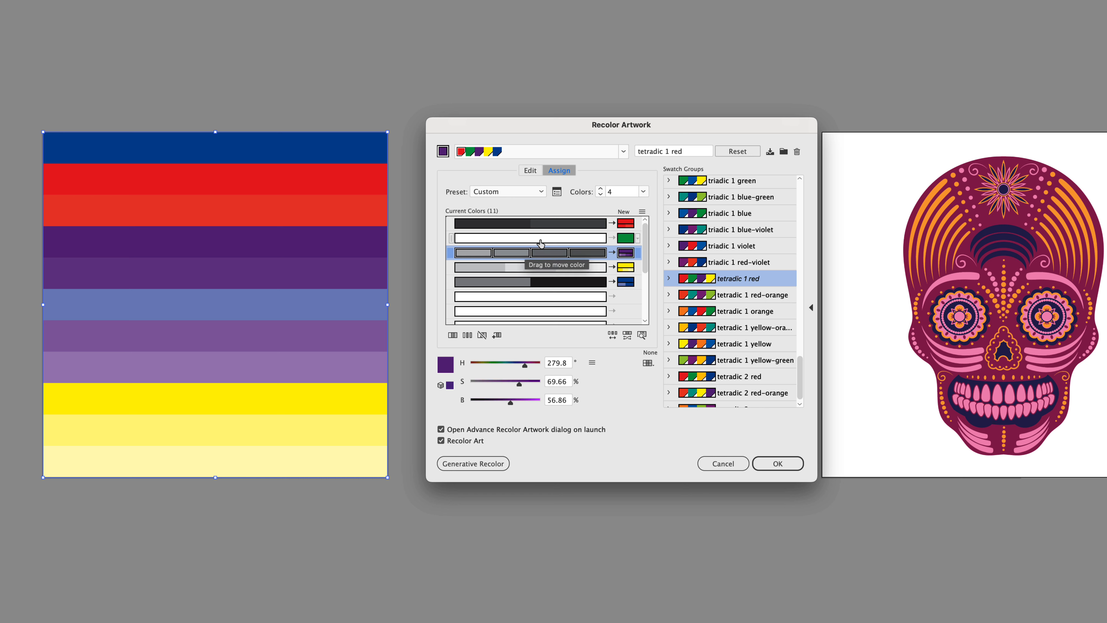
left_click_drag(562, 286, 561, 238)
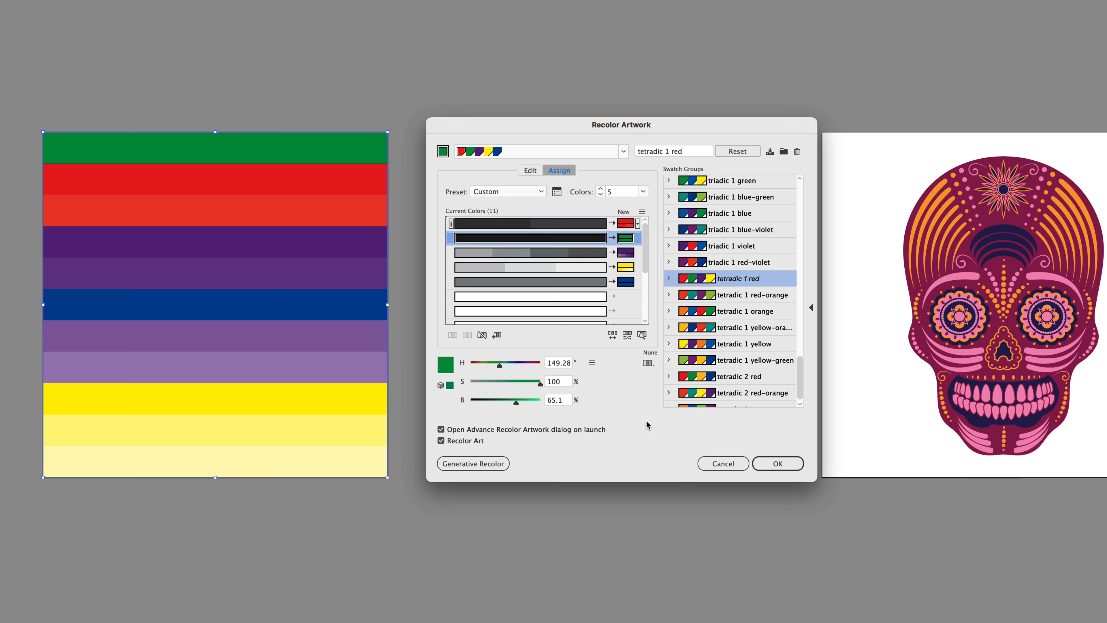
Step: Shift the hue of the new red color to 179°, and return it to red at 360°
left_click(626, 223)
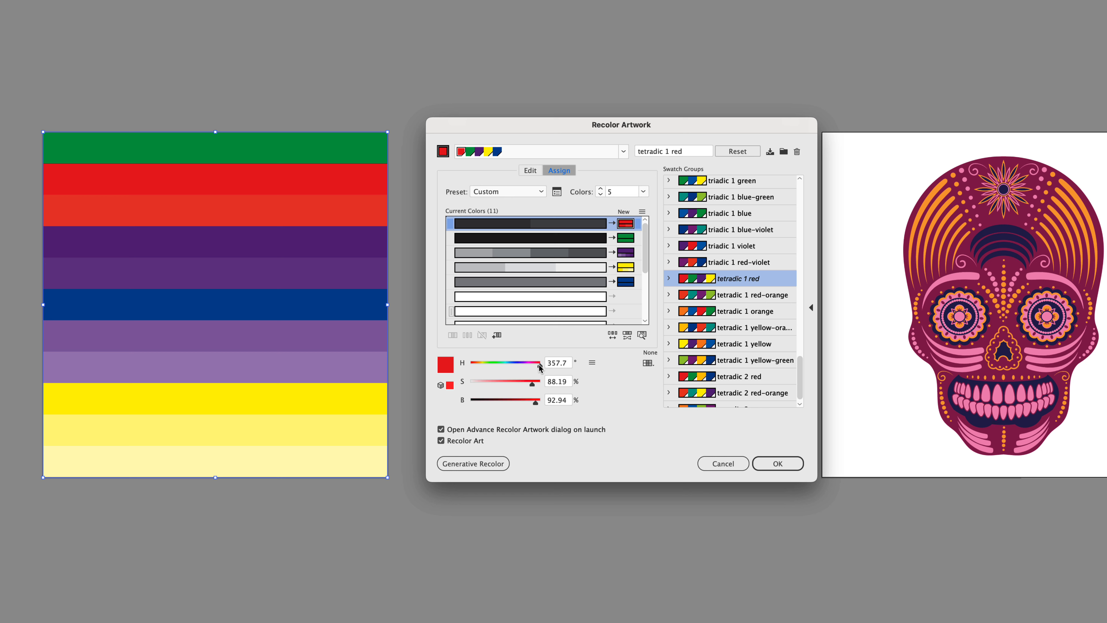
left_click_drag(540, 367, 506, 368)
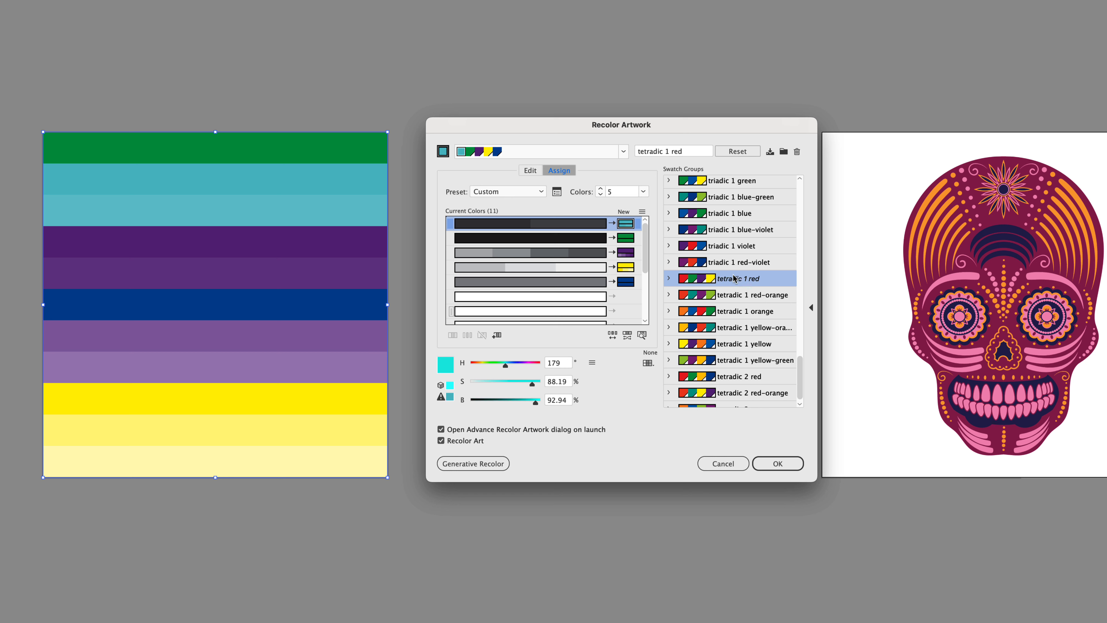
left_click_drag(504, 368, 571, 384)
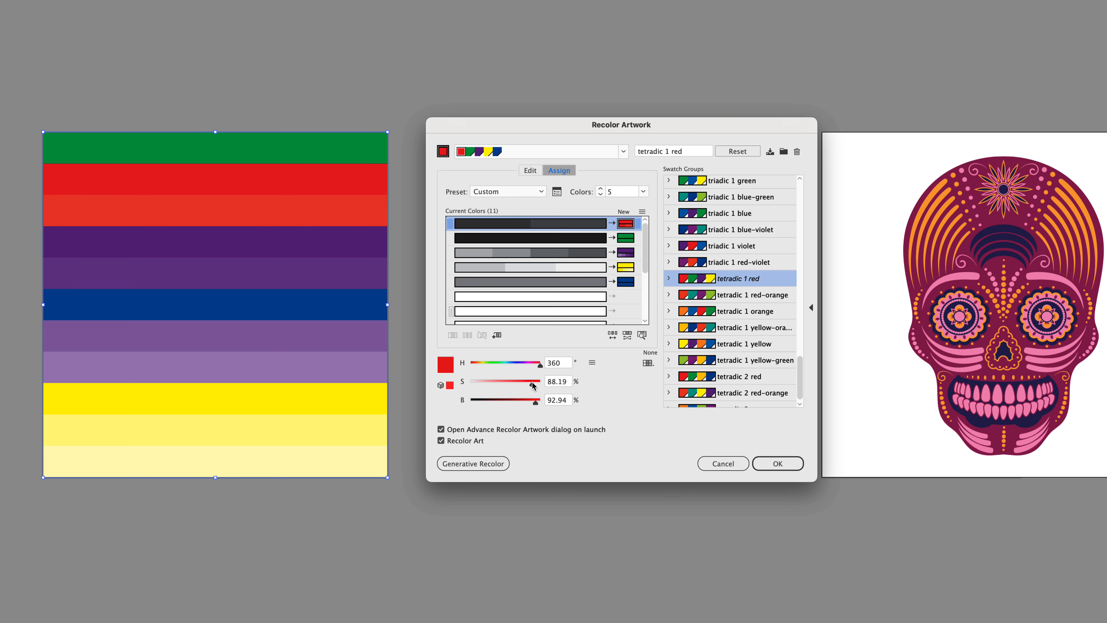
Step: Try pale and dark versions of the new red color, ending with saturation at 58% and brightness at 43%
left_click_drag(532, 384, 483, 386)
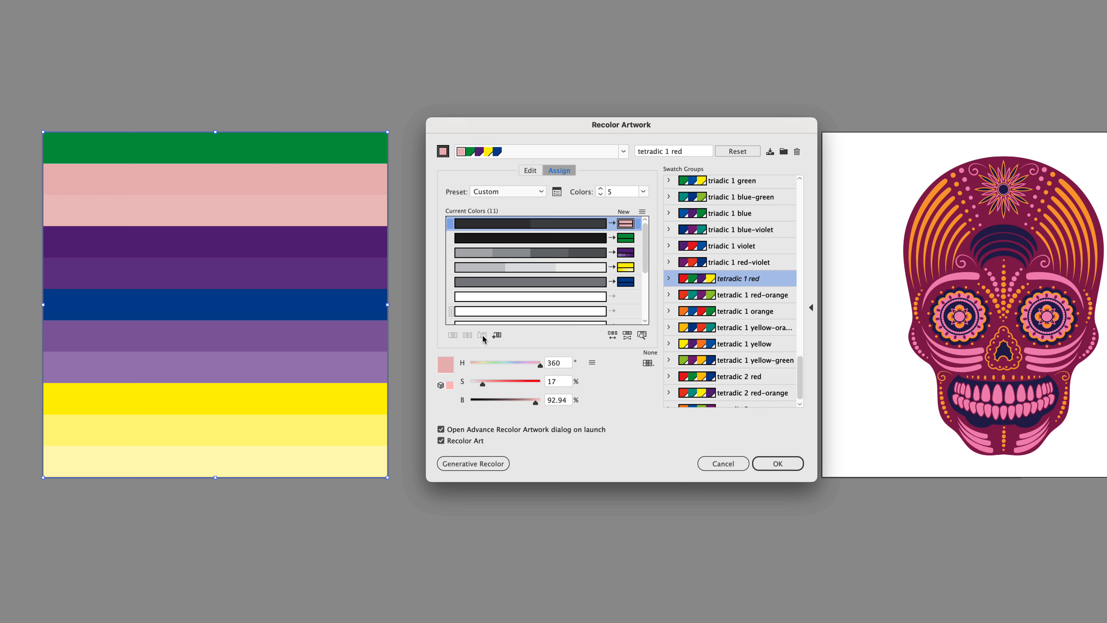
mouse_move(483, 386)
left_mouse_down()
mouse_move(522, 385)
mouse_move(519, 402)
mouse_move(502, 404)
mouse_move(501, 386)
mouse_move(471, 388)
mouse_move(507, 404)
mouse_move(489, 385)
mouse_move(480, 402)
left_mouse_up()
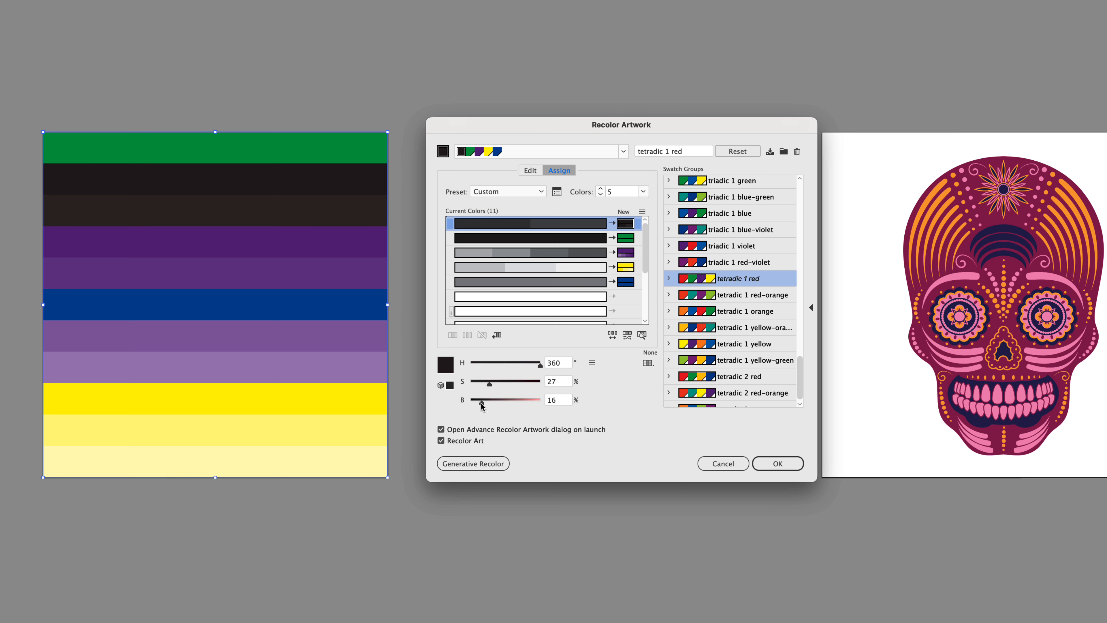
left_click_drag(482, 404, 477, 403)
mouse_move(490, 386)
left_mouse_down()
mouse_move(527, 386)
mouse_move(477, 386)
mouse_move(512, 386)
mouse_move(487, 402)
mouse_move(500, 402)
left_mouse_up()
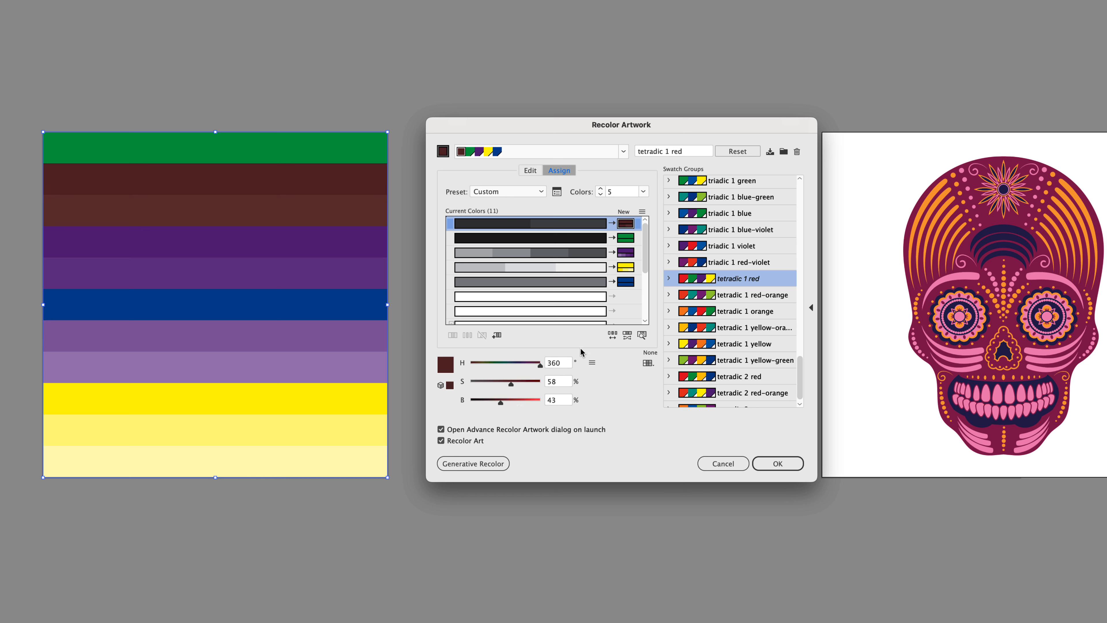
Step: Check the available color modes for the sliders, keep HSB, and set the new red's saturation and brightness to 100%
left_click(591, 361)
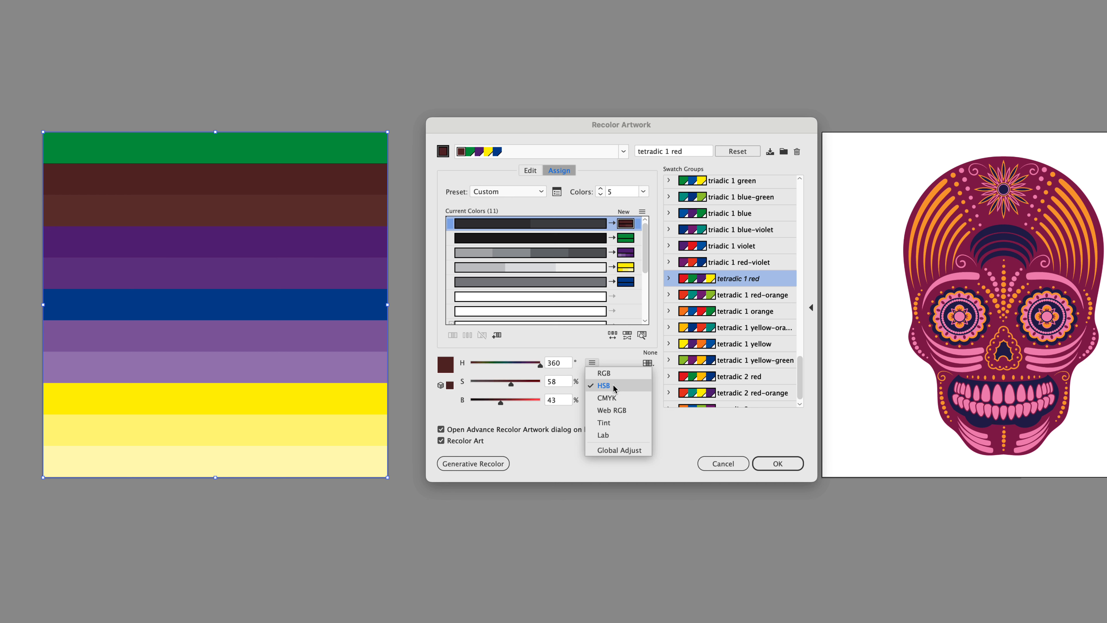
left_click(666, 429)
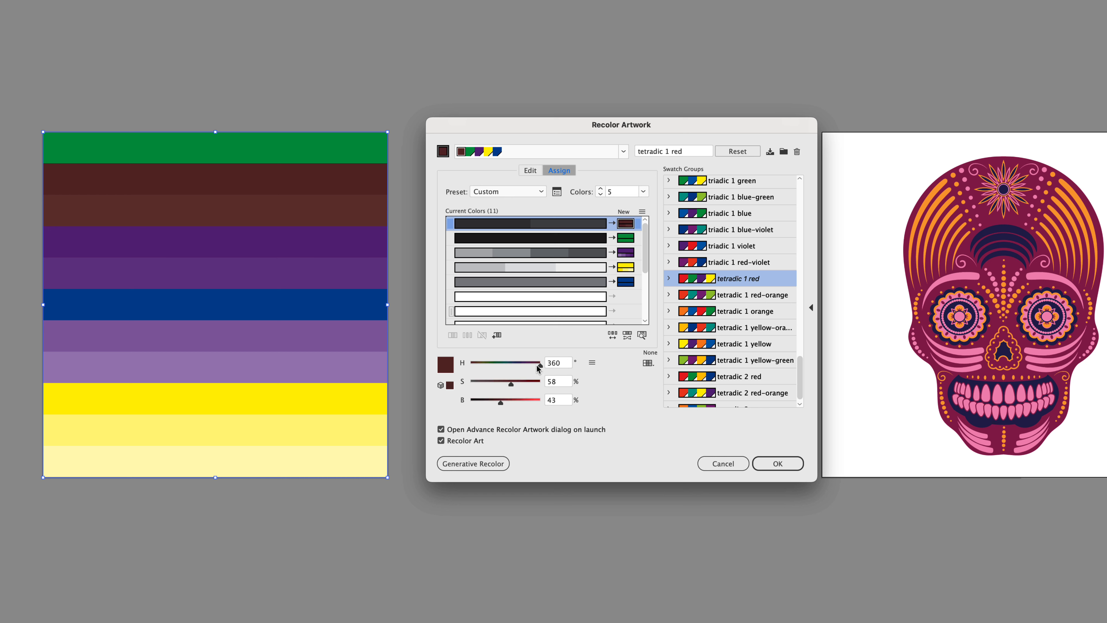
left_click_drag(511, 384, 557, 404)
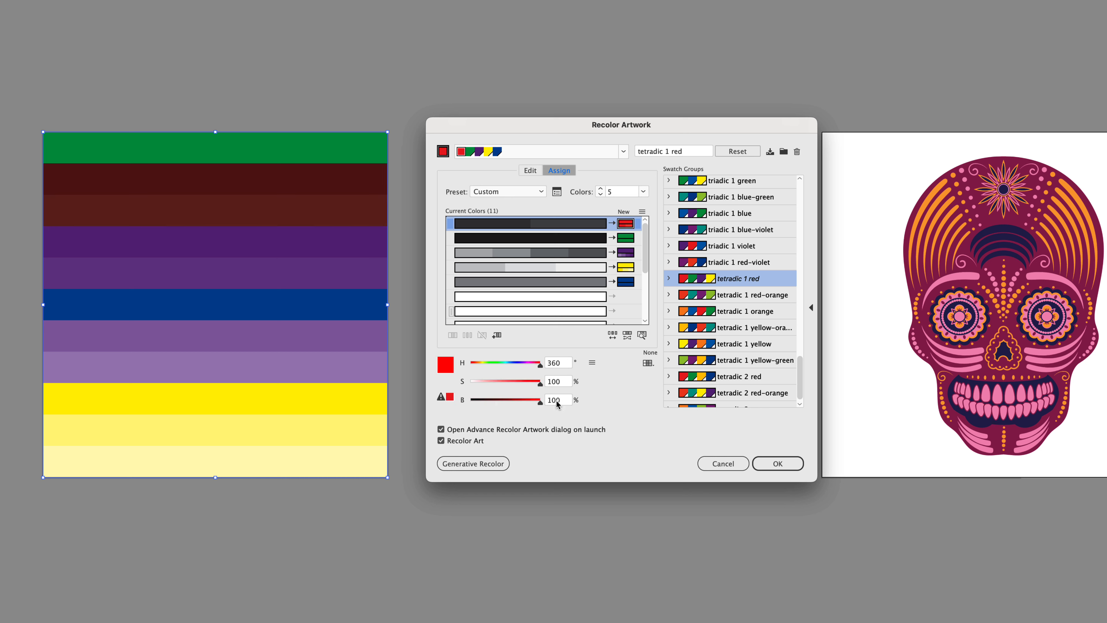
Step: Remove the new blue color from its row and move that row's gray into the green row
left_click(626, 237)
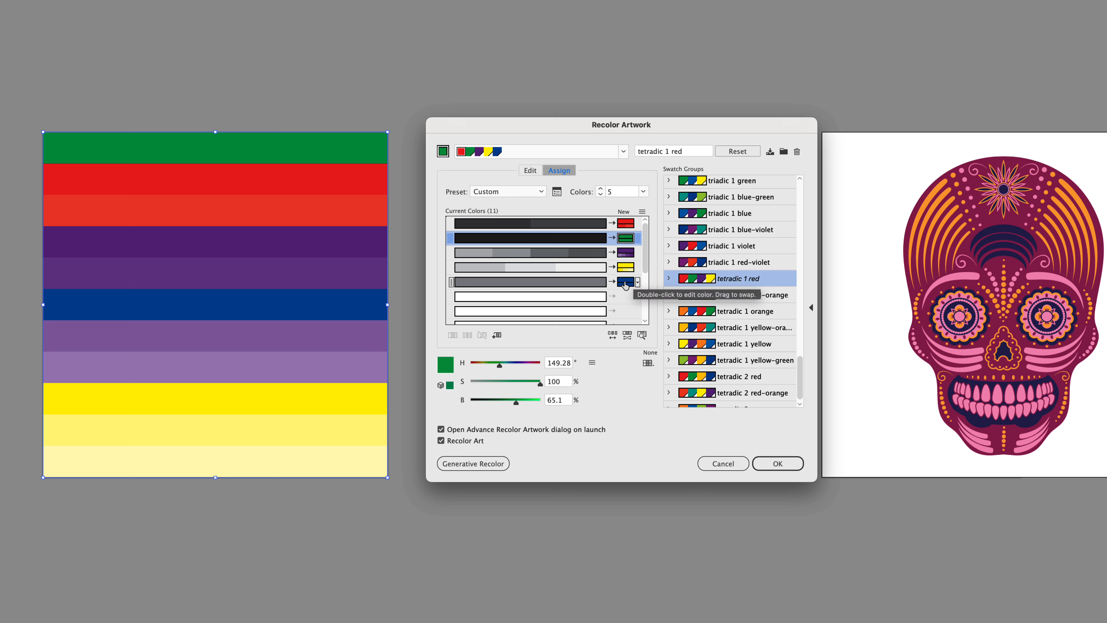
right_click(624, 282)
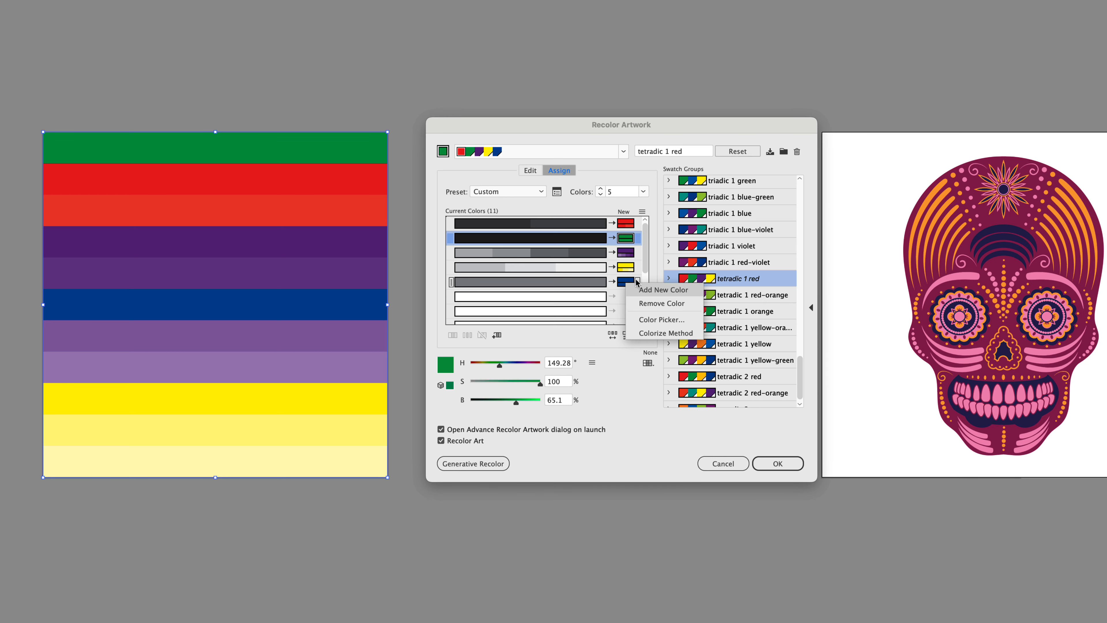
left_click(651, 304)
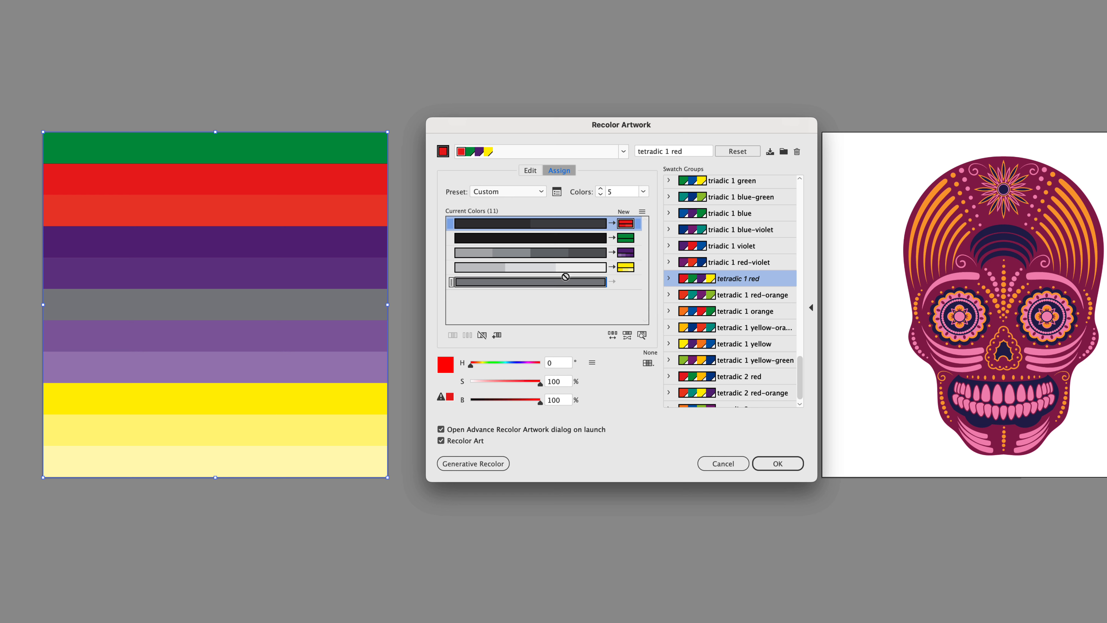
left_click_drag(565, 237, 567, 238)
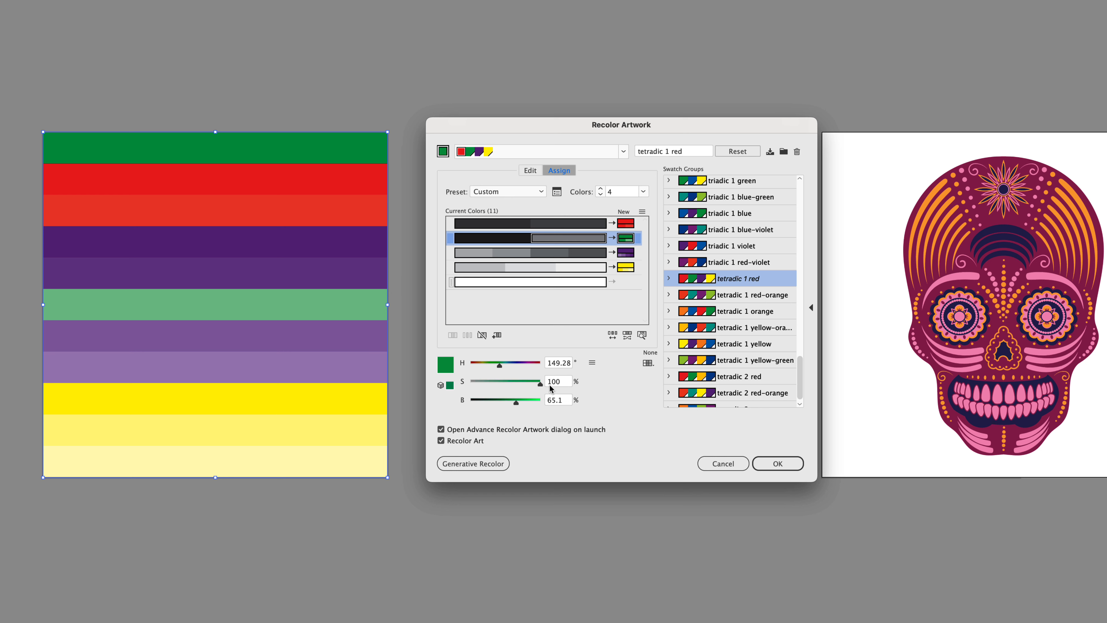
Step: Set the new green's brightness to 100%, and set the new purple to 52% saturation and 49% brightness
left_click_drag(539, 383, 568, 402)
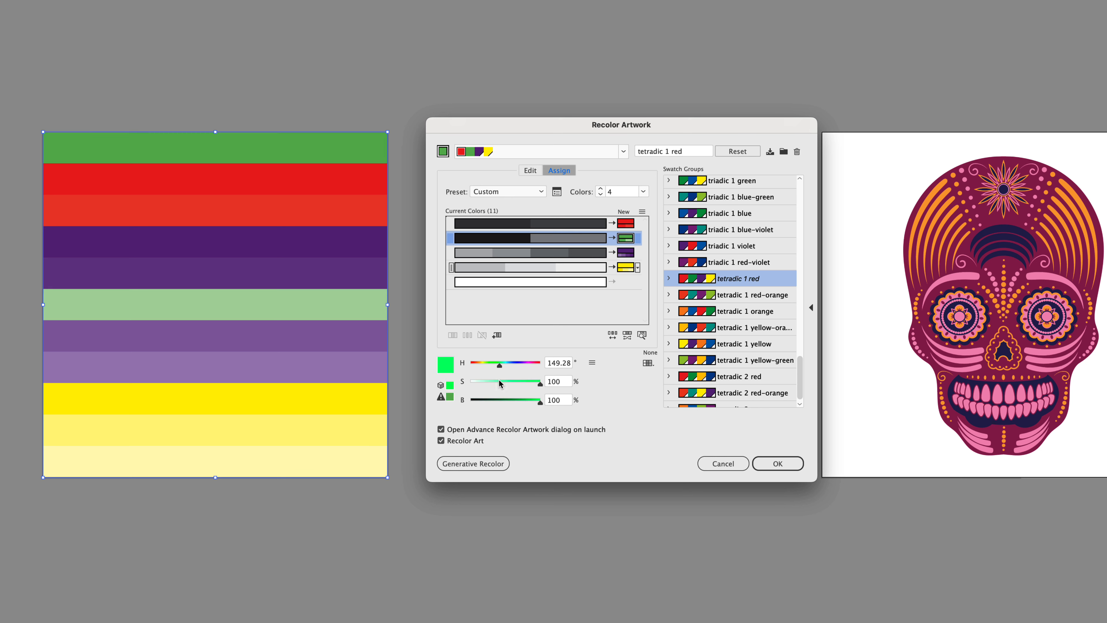
left_click(637, 253)
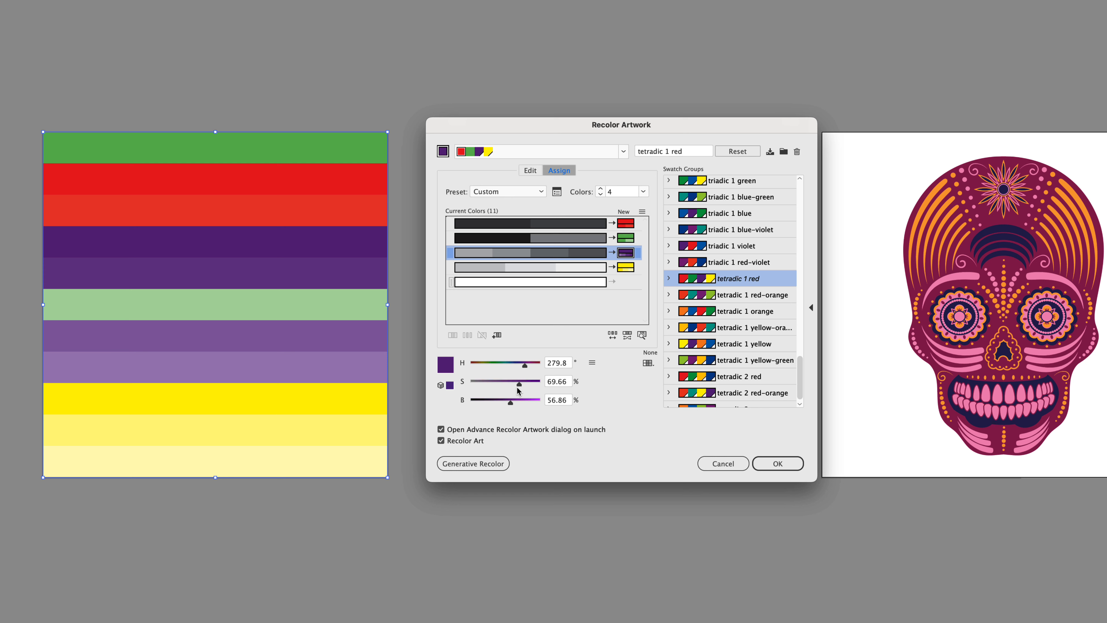
left_click_drag(519, 385, 487, 386)
mouse_move(488, 384)
left_mouse_down()
mouse_move(523, 383)
mouse_move(473, 400)
mouse_move(540, 400)
mouse_move(483, 384)
mouse_move(521, 402)
mouse_move(505, 402)
mouse_move(474, 384)
mouse_move(507, 383)
left_mouse_up()
right_click(627, 271)
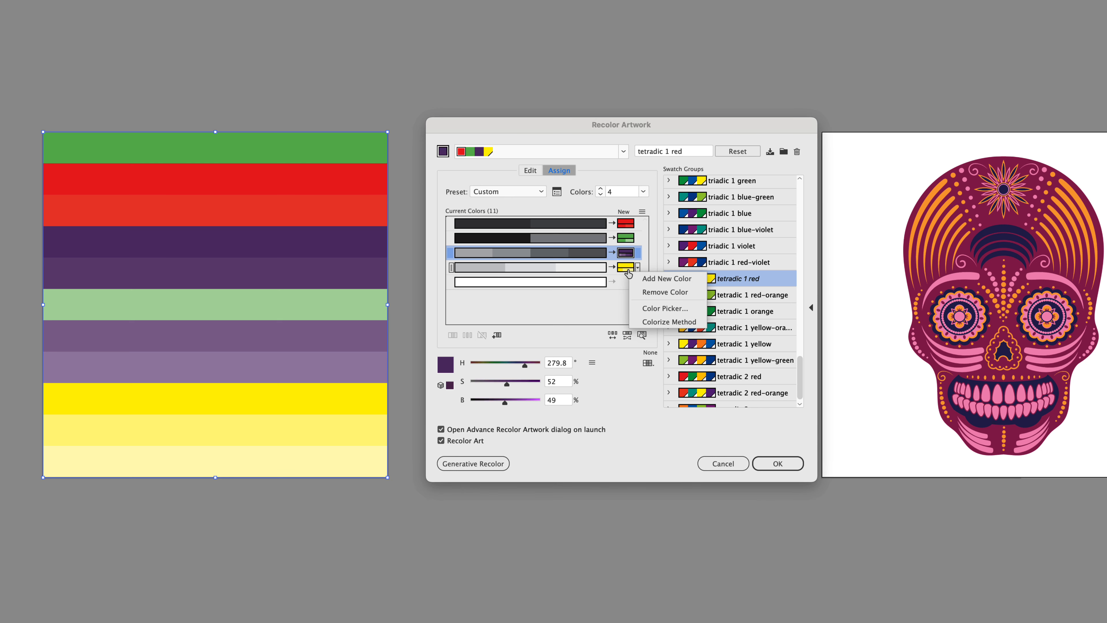
left_click(607, 306)
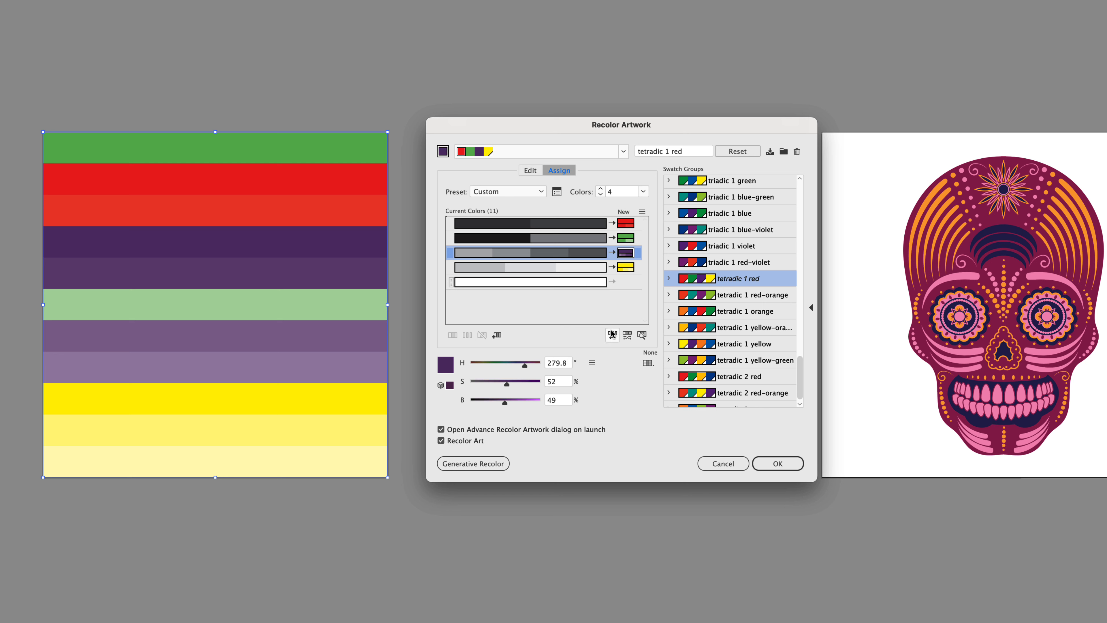
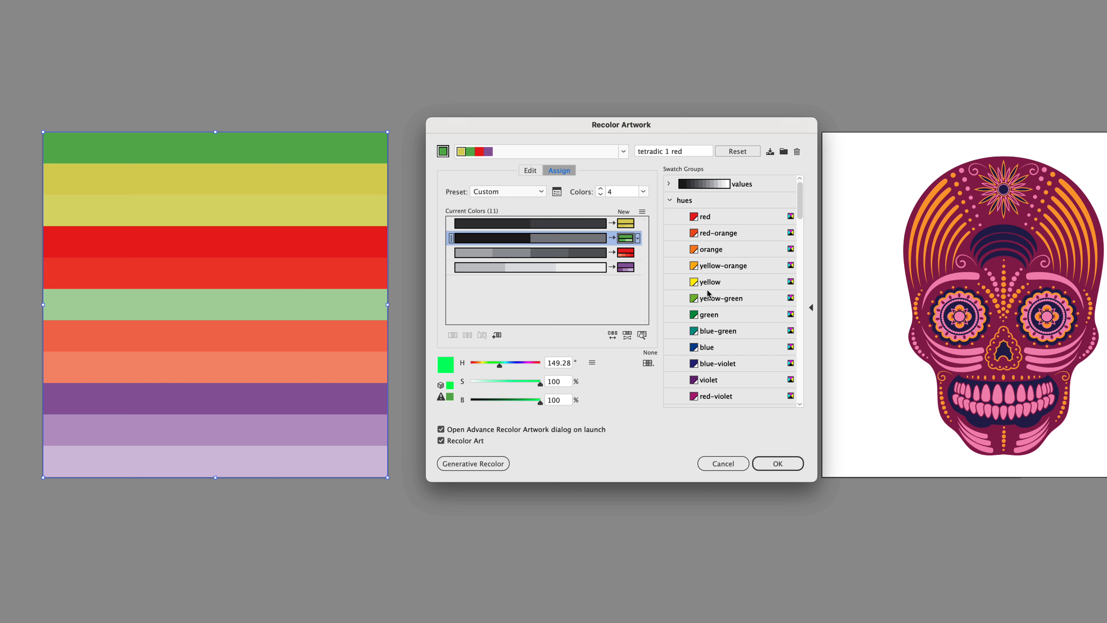
Step: Try the hues swatch group on the artwork, and reapply the tetradic 1 red swatch group
left_click(691, 314)
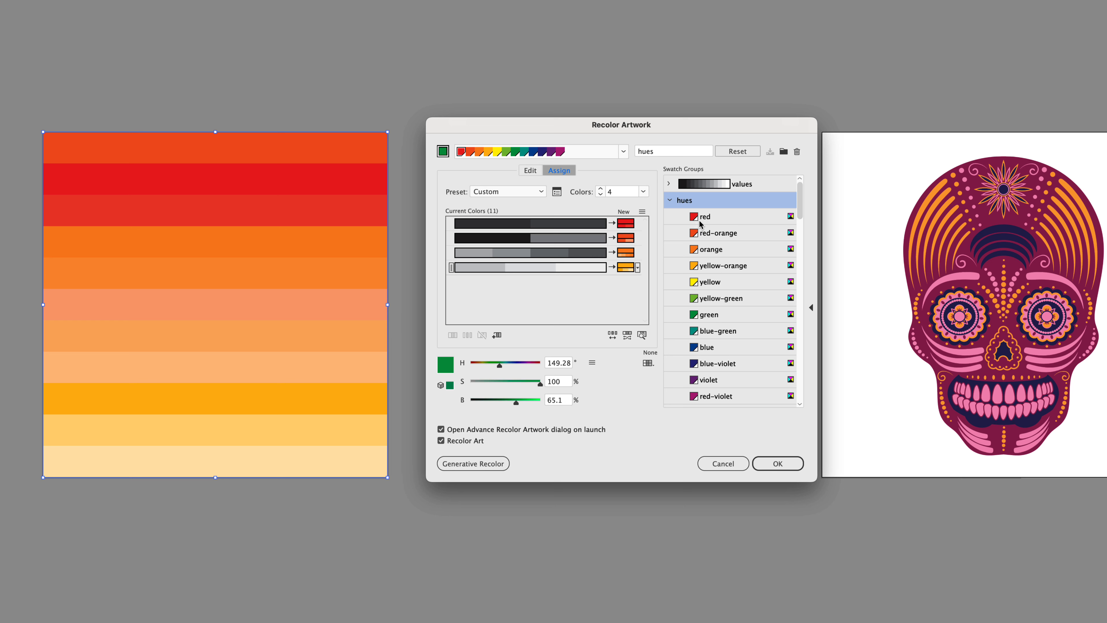
left_click(670, 200)
left_click_drag(800, 205, 799, 379)
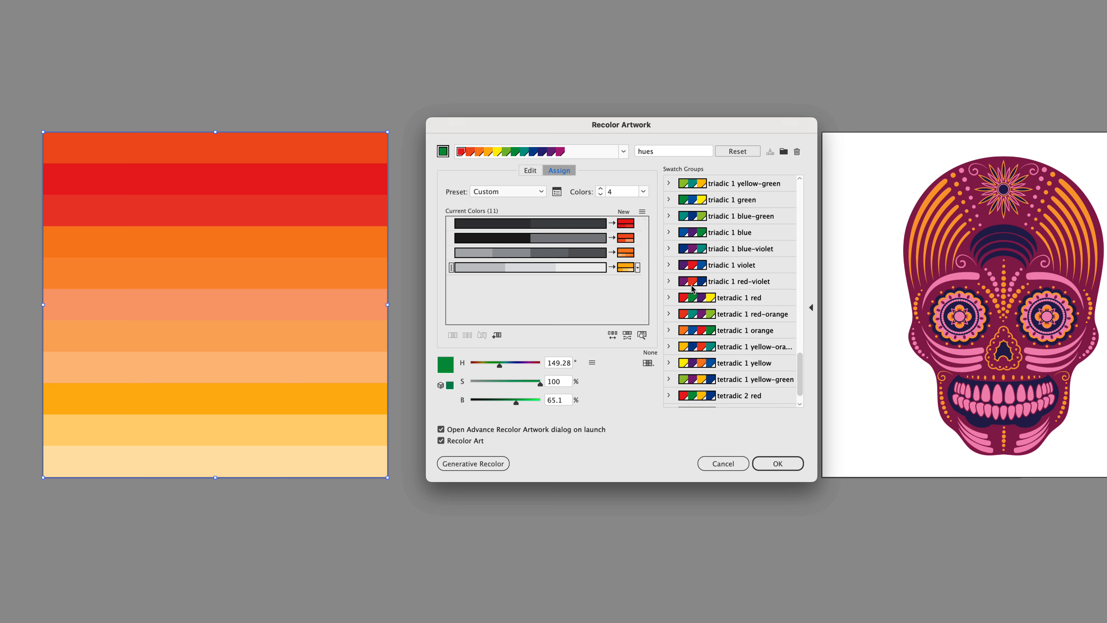
left_click(681, 299)
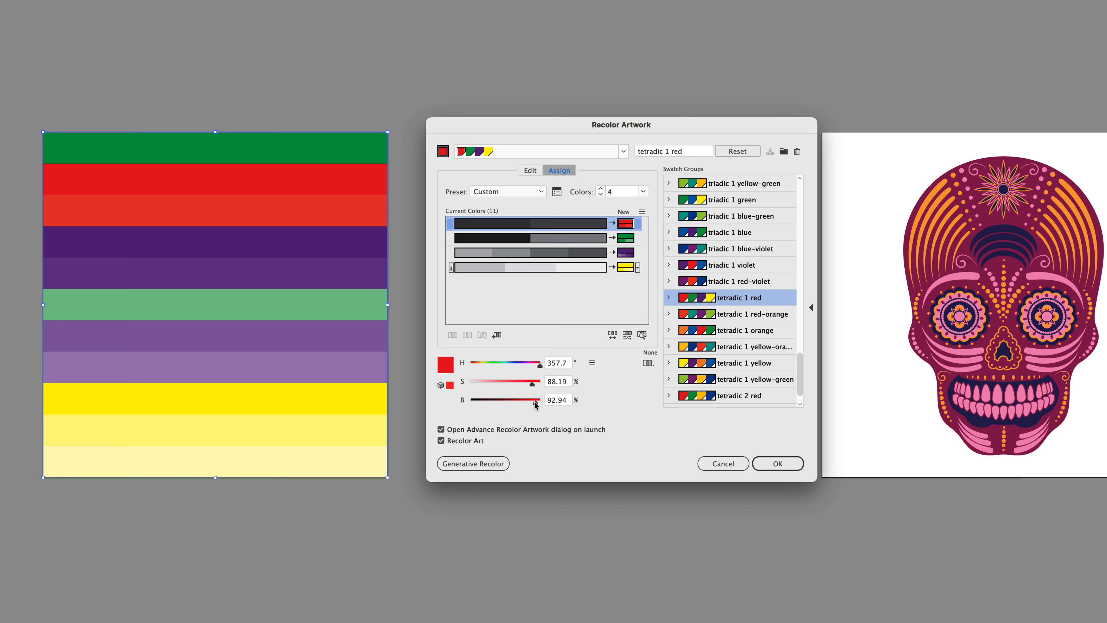
Step: Set the new red's brightness to 64% and apply the recoloring without saving changes to the tetradic 1 red swatch group
left_click_drag(535, 402, 512, 405)
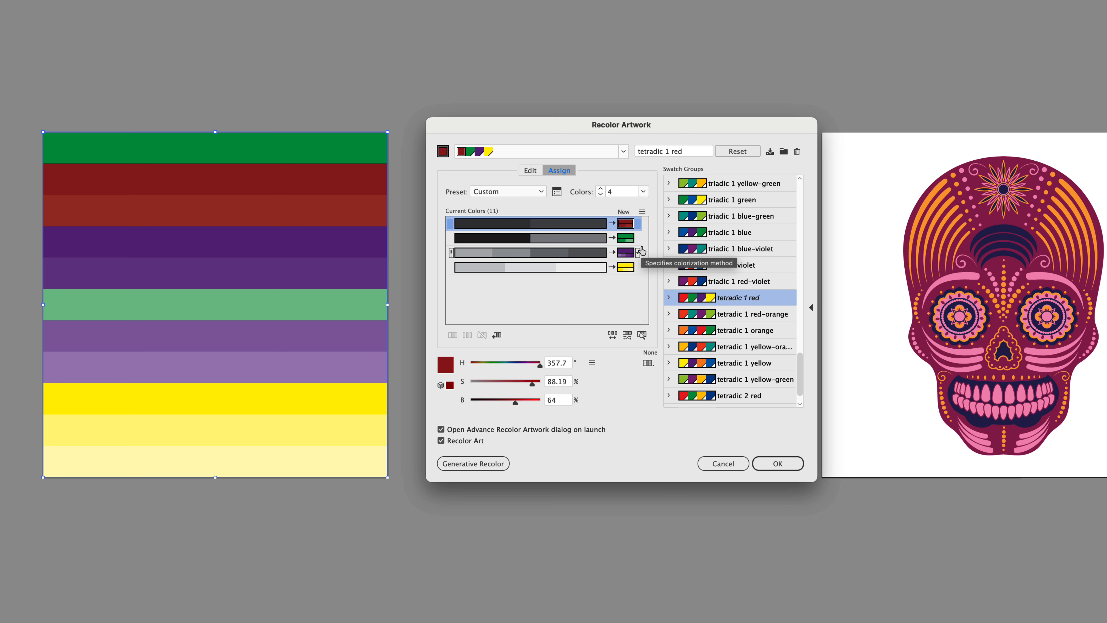
left_click(779, 464)
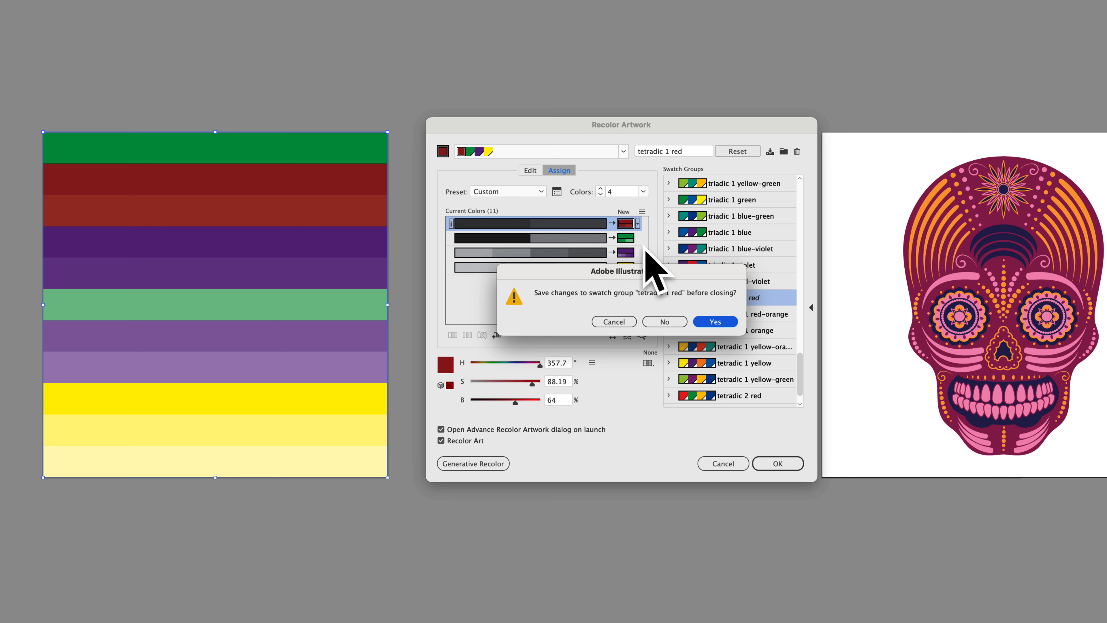
left_click_drag(671, 270, 543, 217)
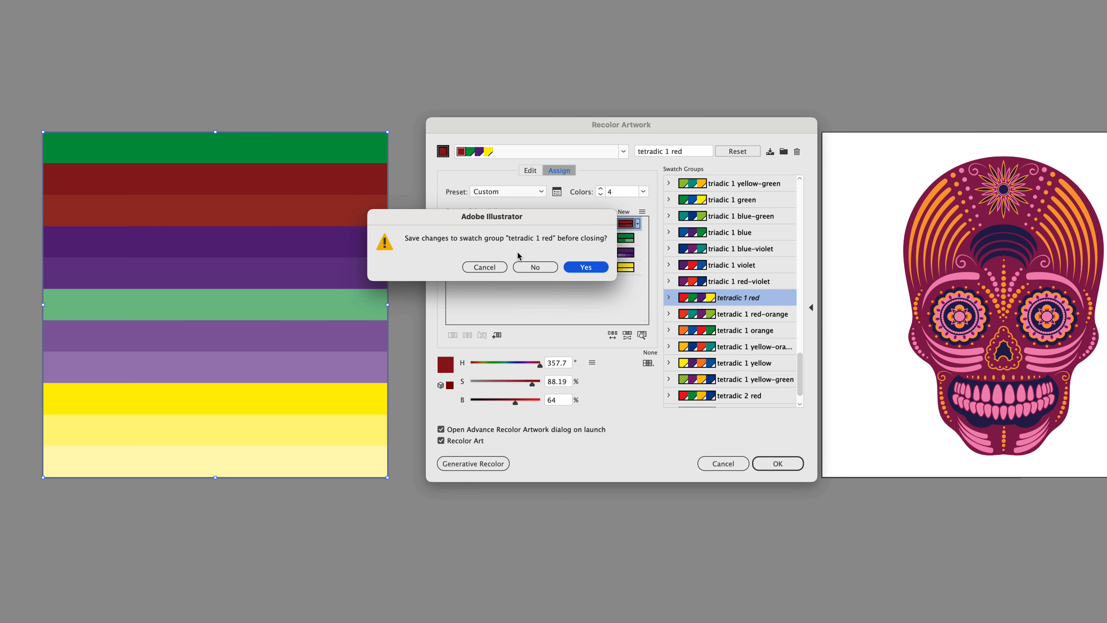
left_click(535, 267)
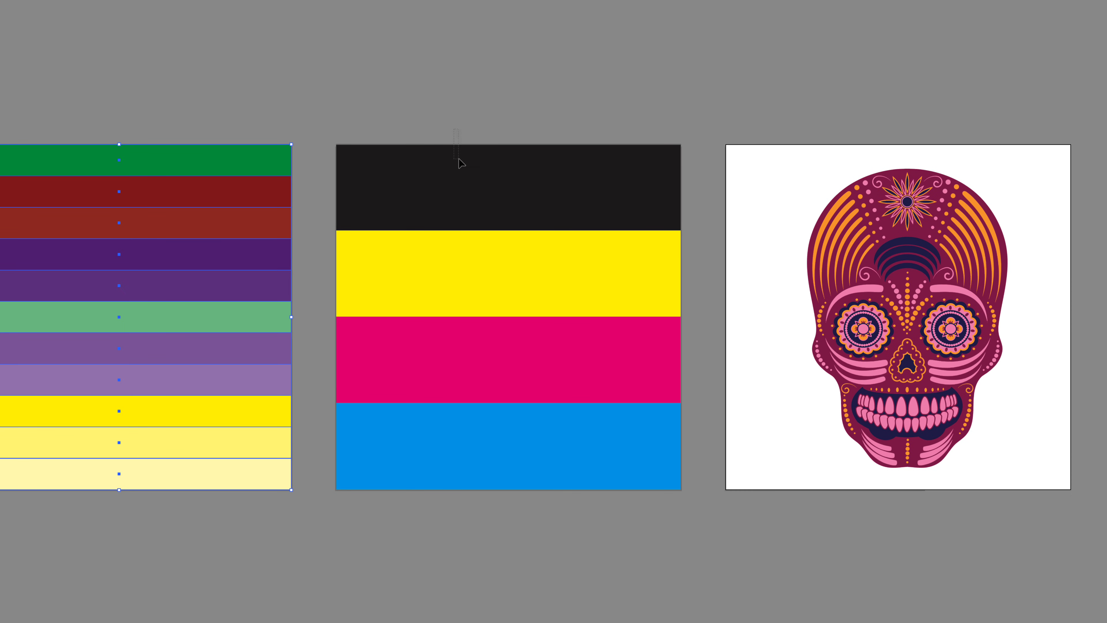
Step: Select the black, yellow, magenta and cyan stripes on the middle artboard
left_click(542, 482)
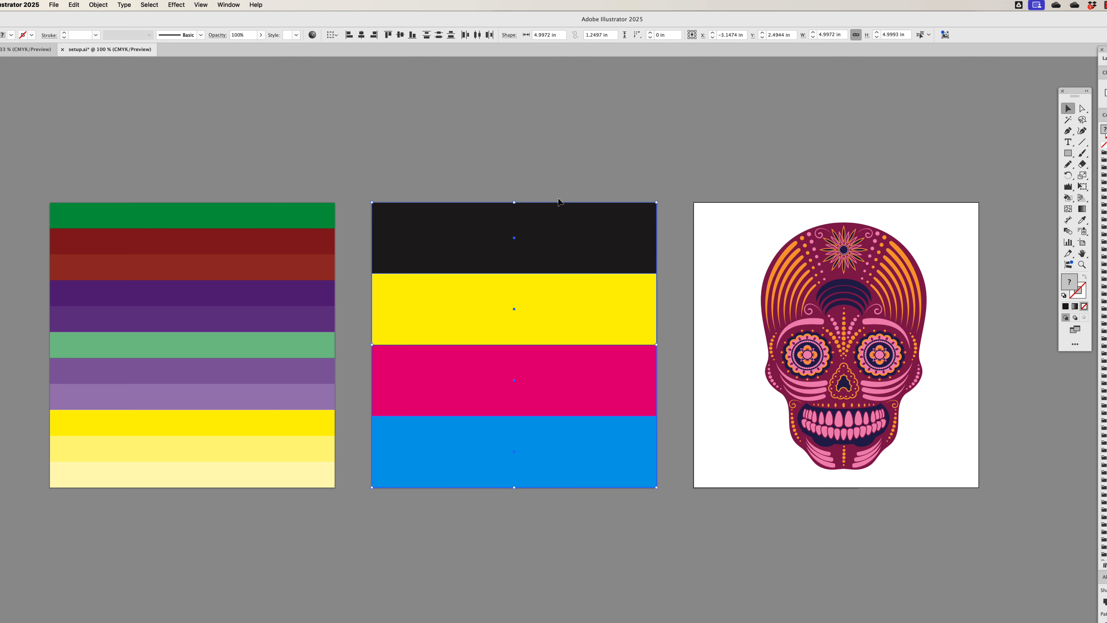
scroll(547, 182, "up", 1)
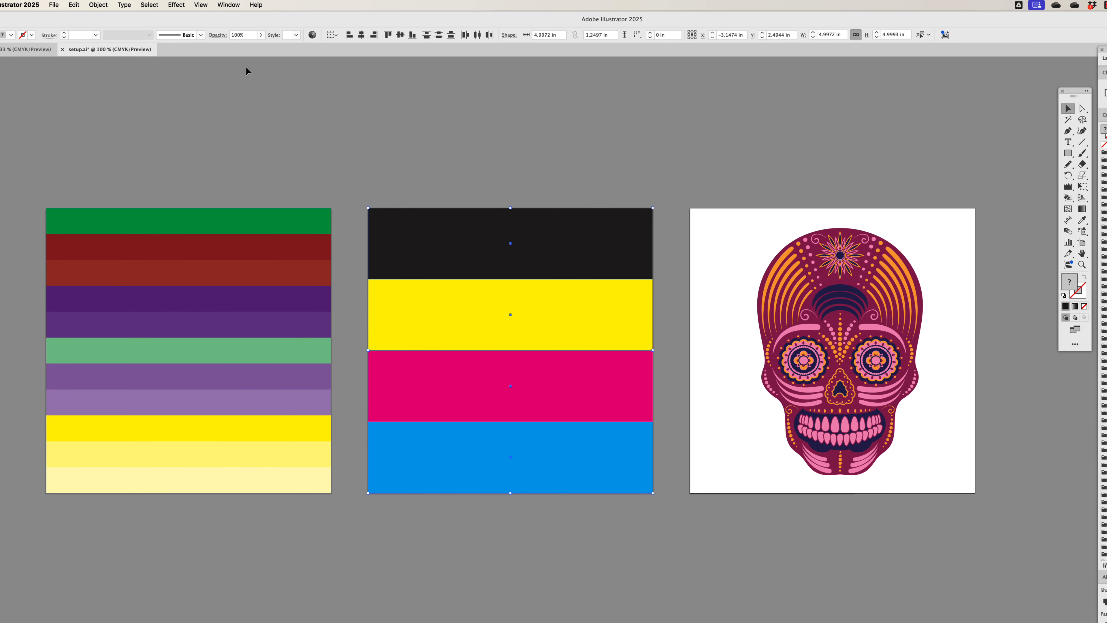
left_click_drag(469, 163, 584, 456)
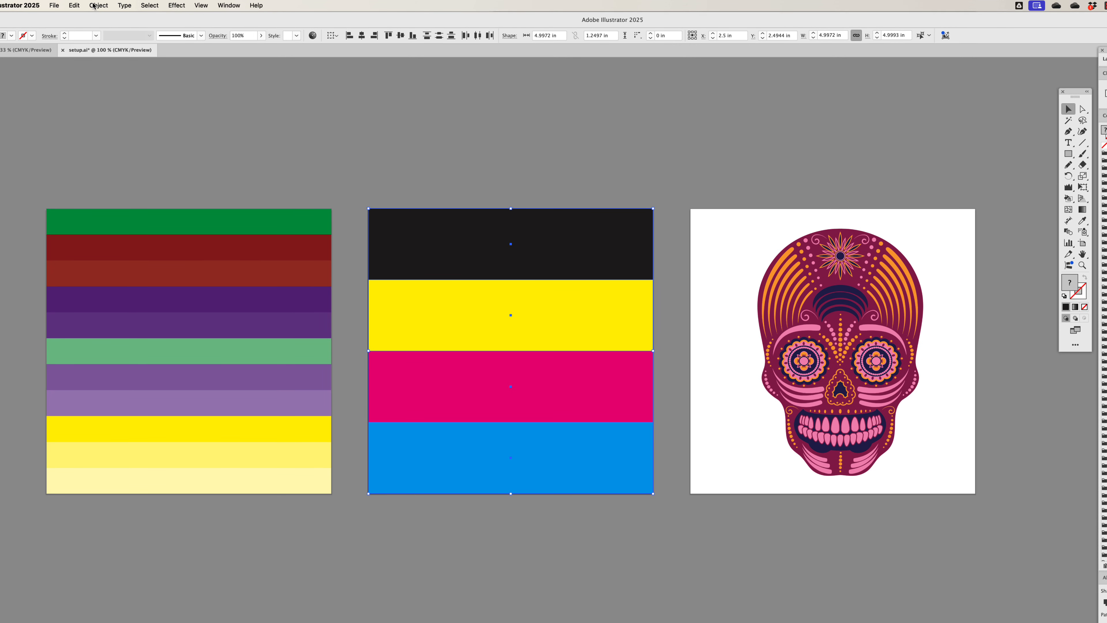
Step: Open the advanced Recolor Artwork settings for the selected stripes and apply the tetradic 2 orange swatch group
left_click(93, 6)
mouse_move(74, 6)
mouse_move(95, 164)
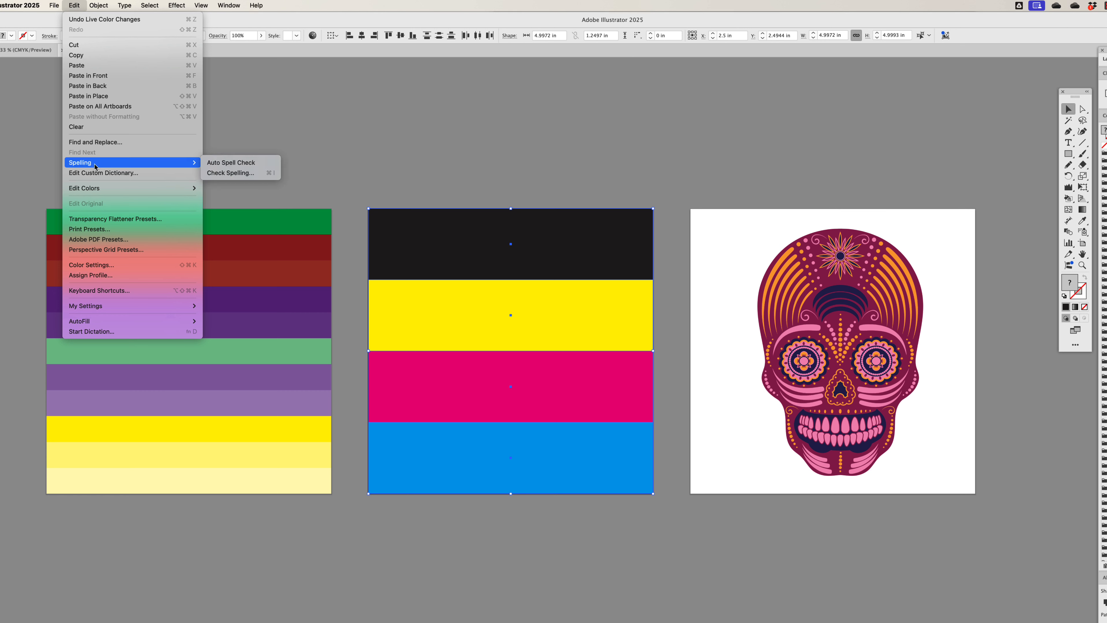
mouse_move(165, 188)
left_click(232, 188)
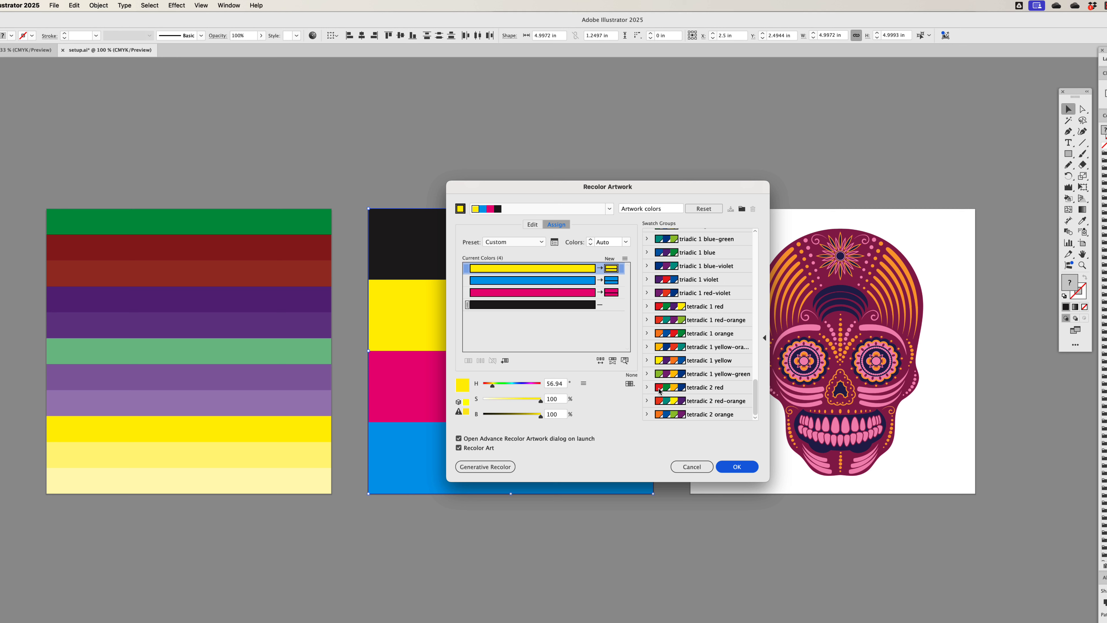
left_click(660, 414)
Step: Try 4, All and 3 as the number of colors used in the recoloring
left_click(626, 242)
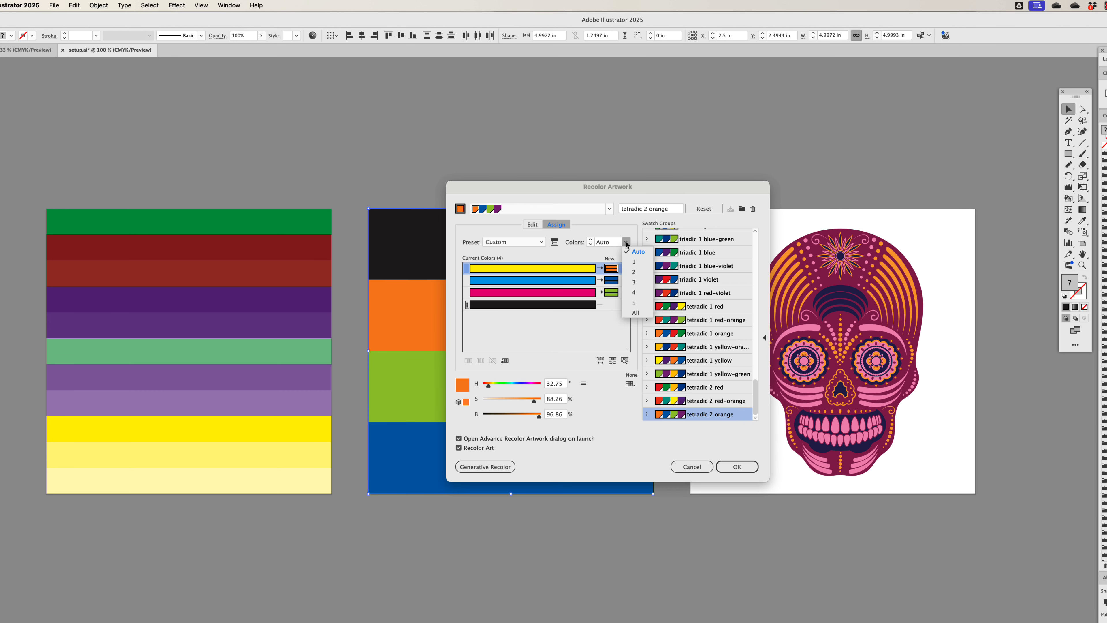
left_click(635, 292)
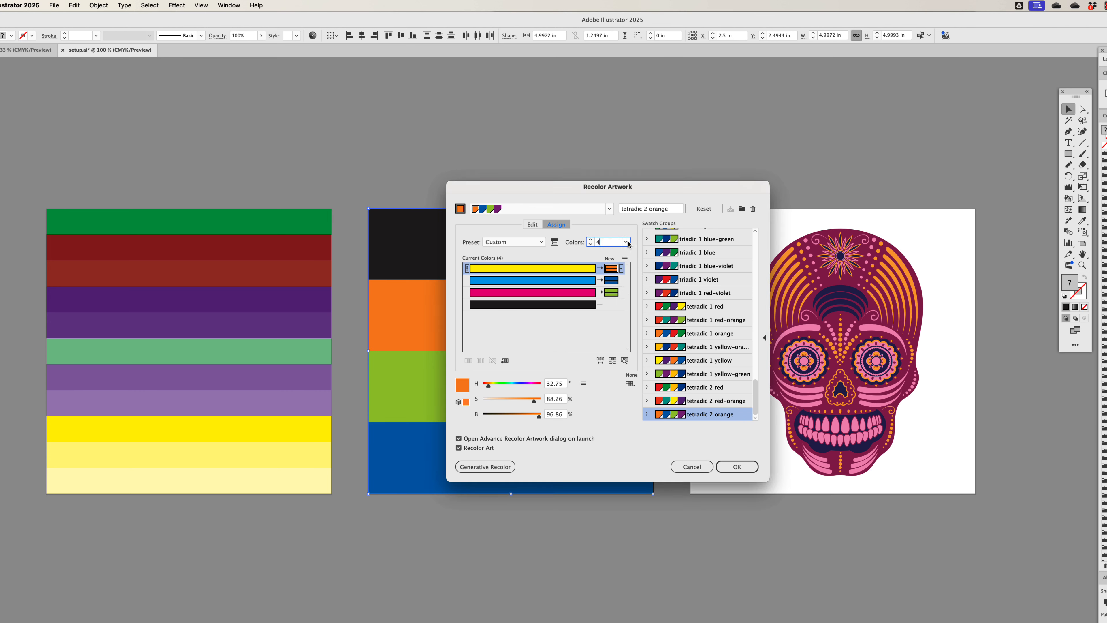
left_click(626, 242)
left_click(635, 313)
left_click(626, 242)
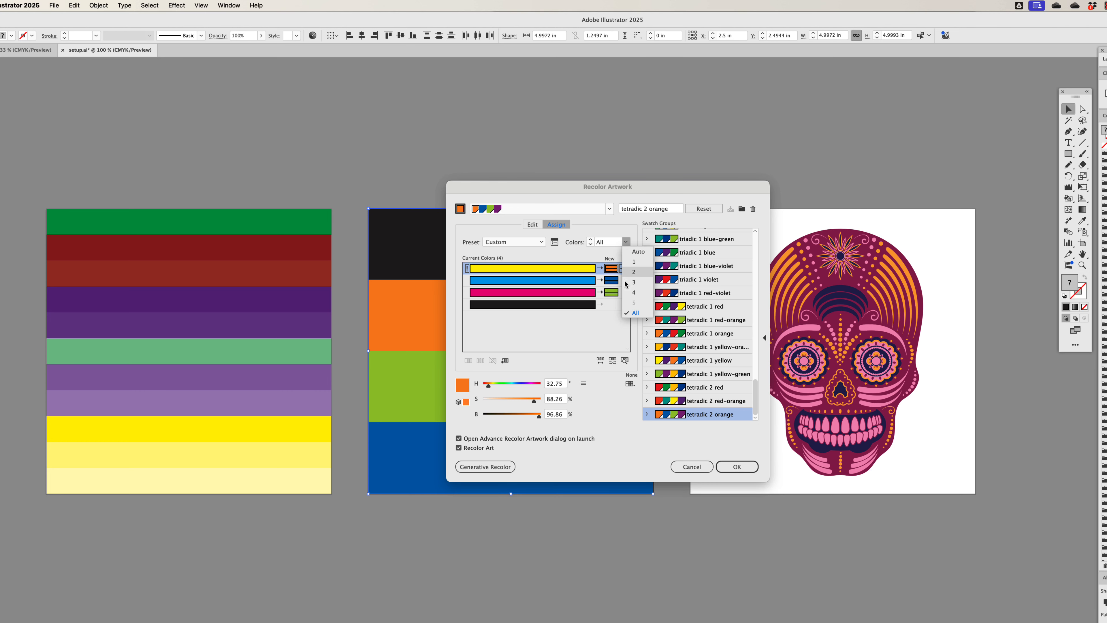
left_click(636, 295)
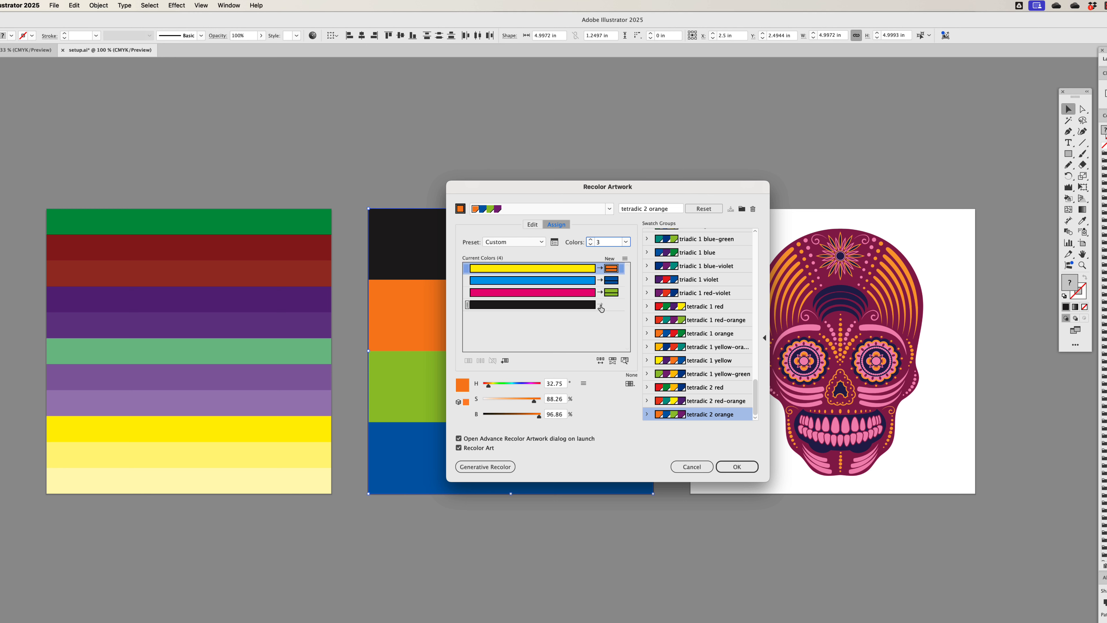
Step: Add a new color for the black row and set it to the violet color swatch
left_click(600, 305)
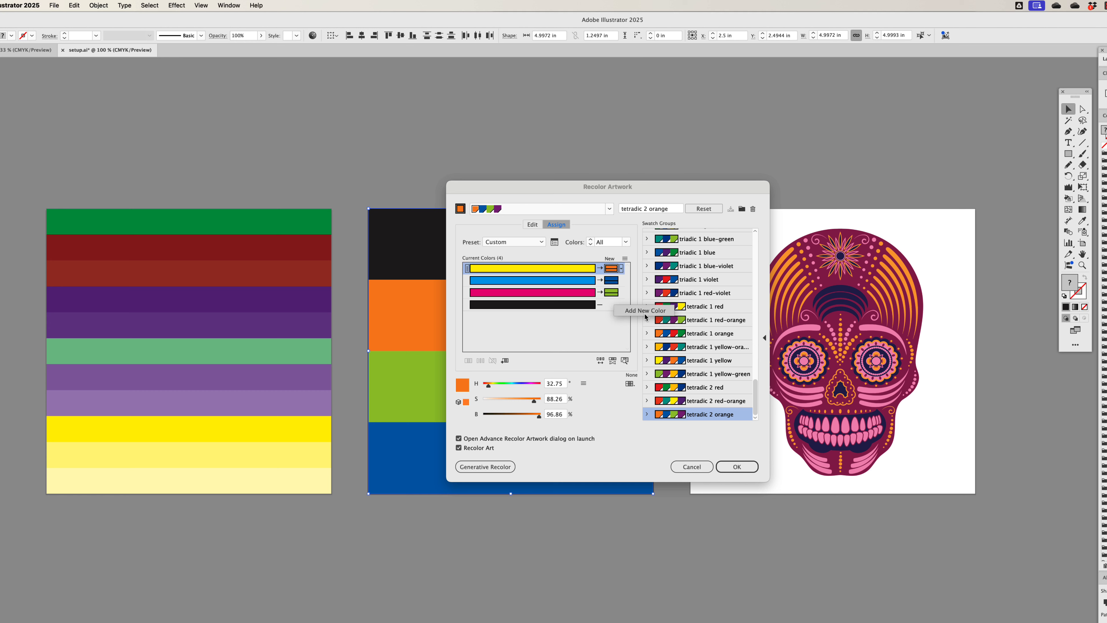
left_click(601, 305)
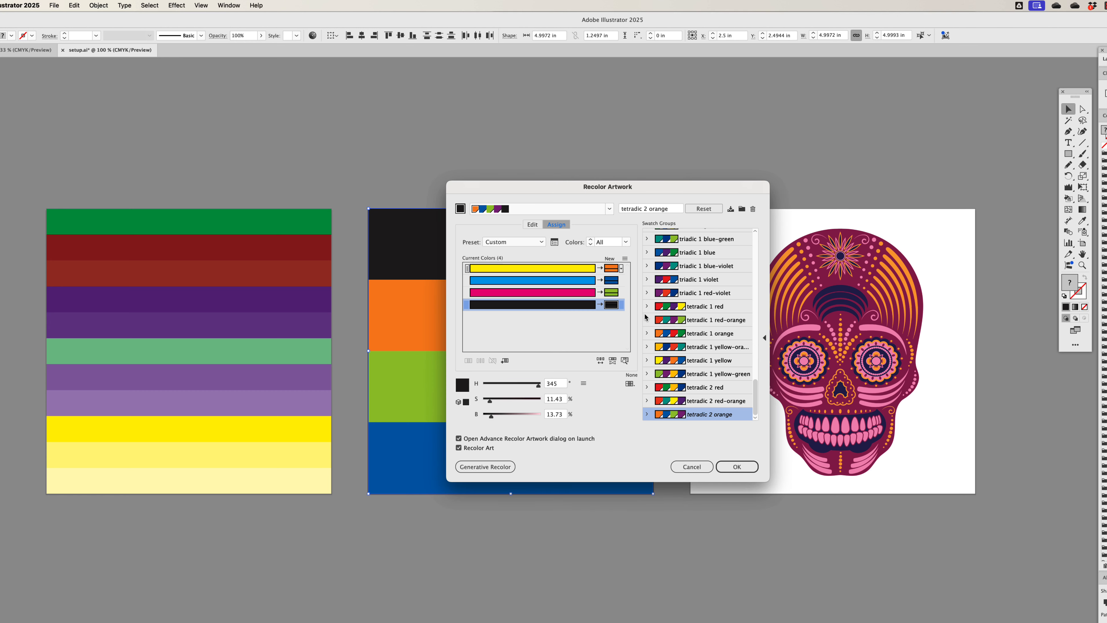
double_click(612, 305)
left_click(726, 166)
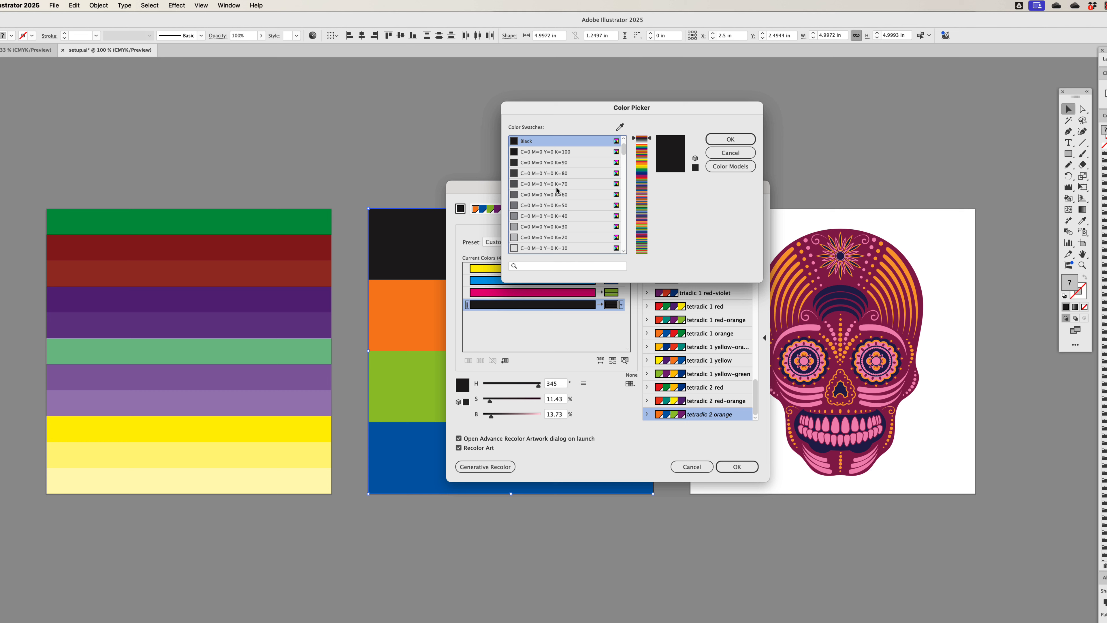
scroll(584, 194, "down", 5)
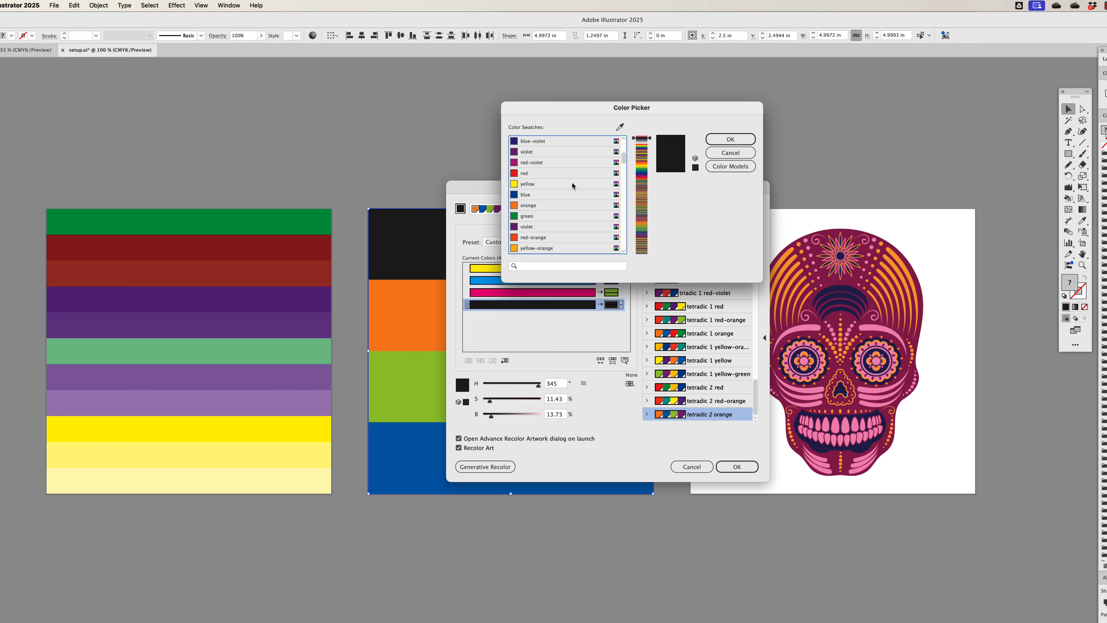
left_click(539, 155)
left_click(754, 140)
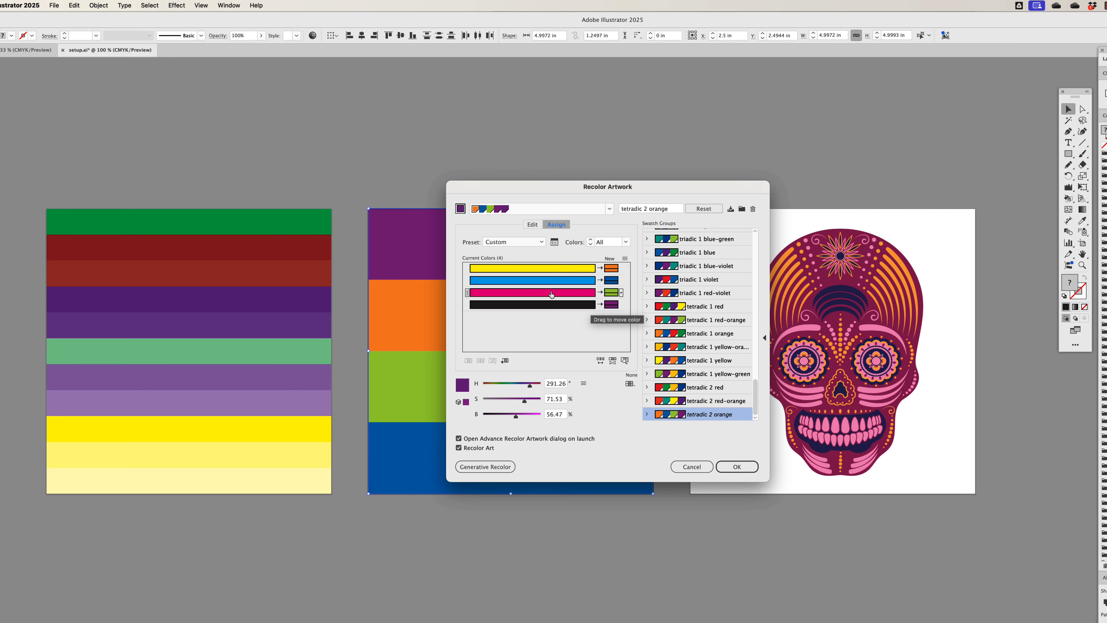
Step: Merge magenta into the cyan row, and move black to the row with the green new color
mouse_move(551, 295)
left_mouse_down()
mouse_move(555, 281)
mouse_move(543, 293)
left_mouse_up()
left_click(543, 305)
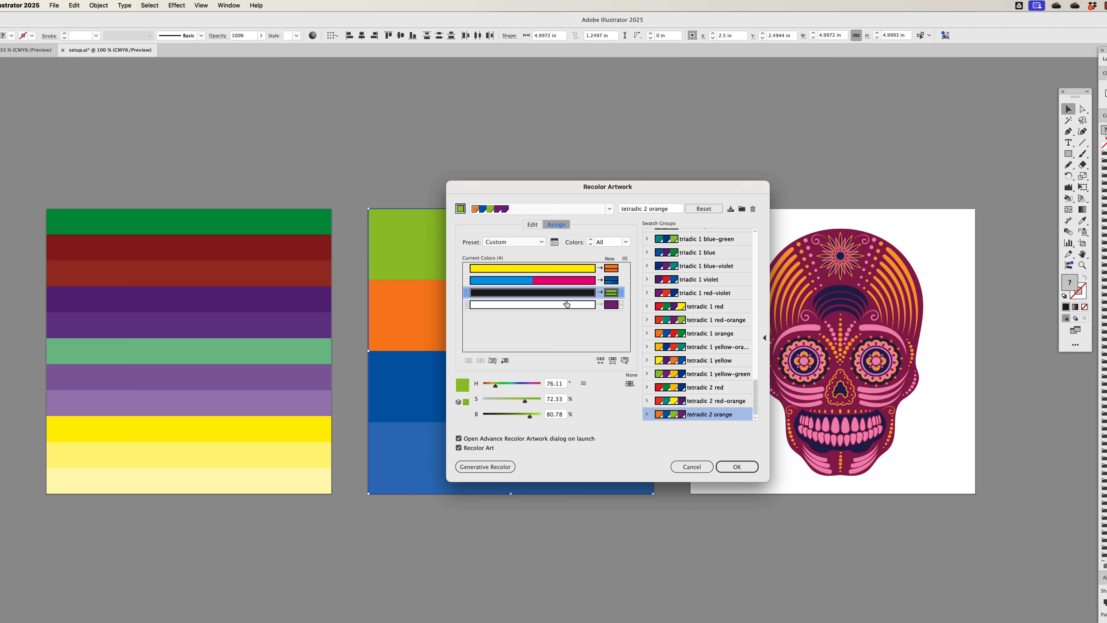
key("super+z")
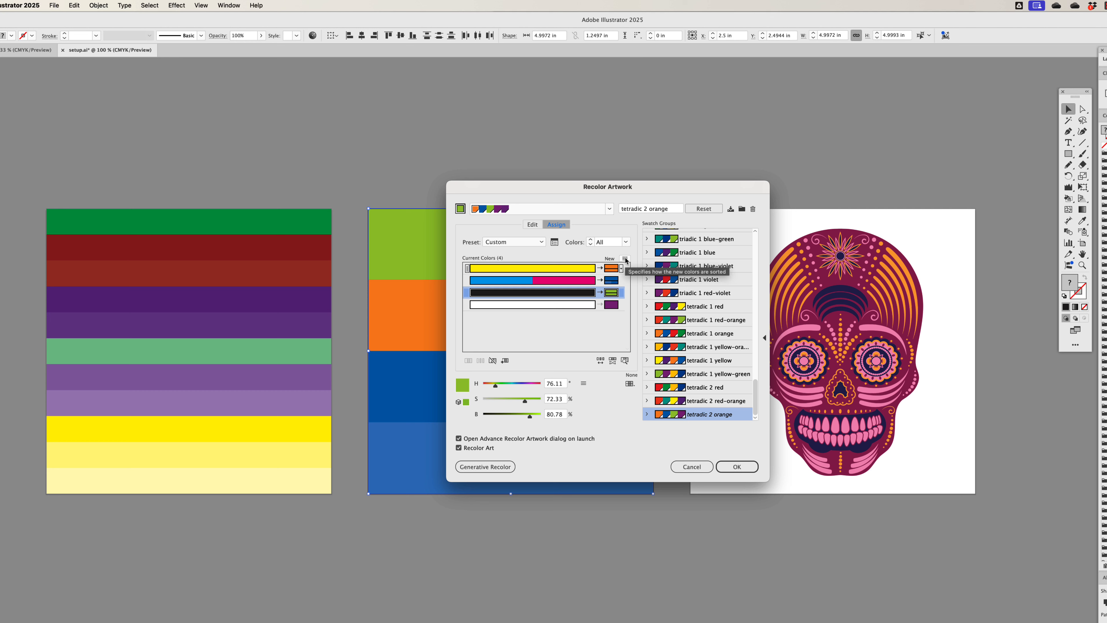
Step: Show the new colors on the editable color wheel and rotate the linked harmony slightly using the green and purple handles
left_click(611, 268)
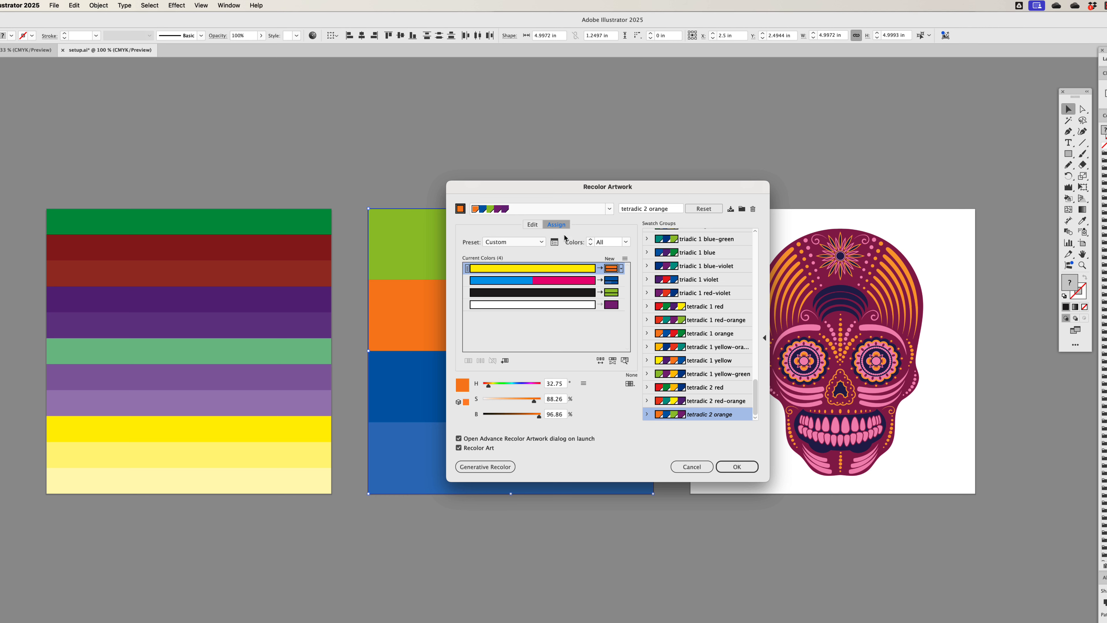
left_click(532, 224)
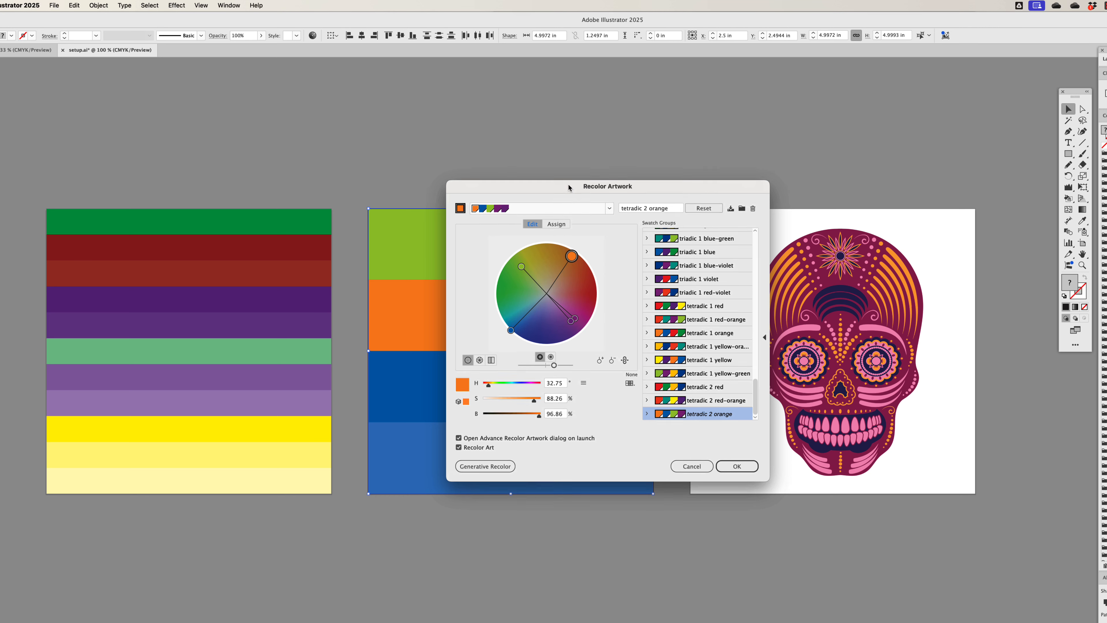
left_click_drag(568, 185, 774, 134)
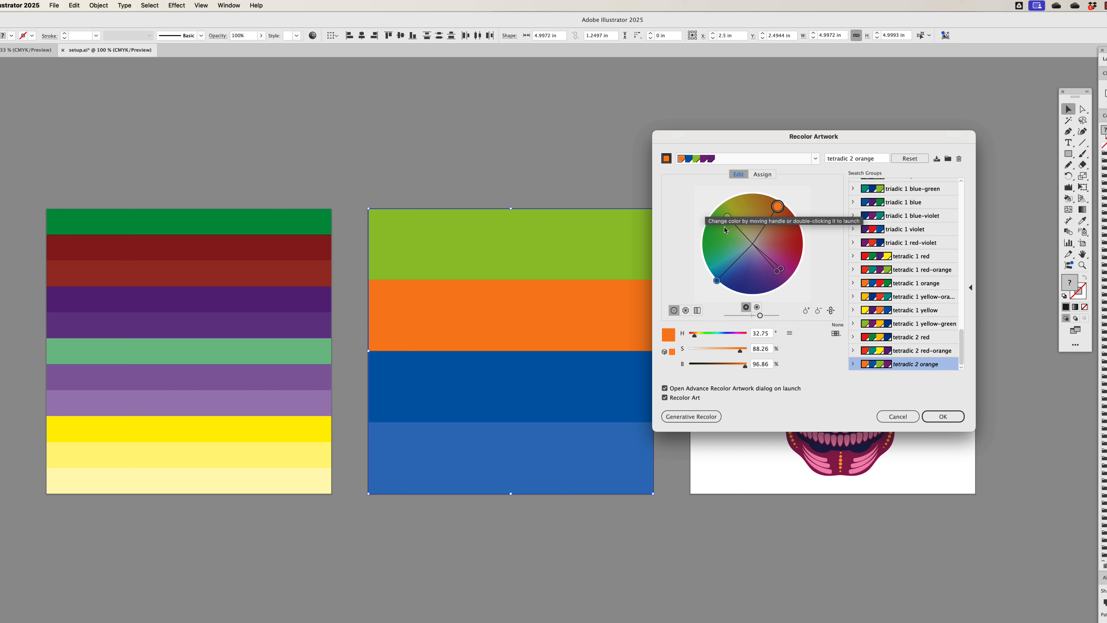
left_click(727, 215)
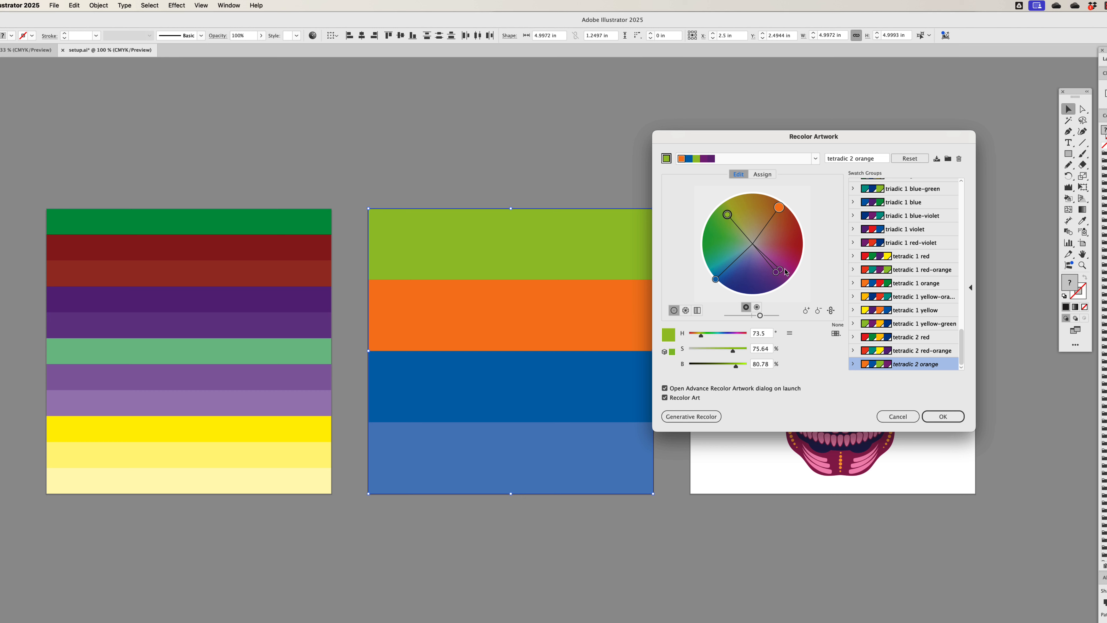
left_click_drag(785, 271, 783, 271)
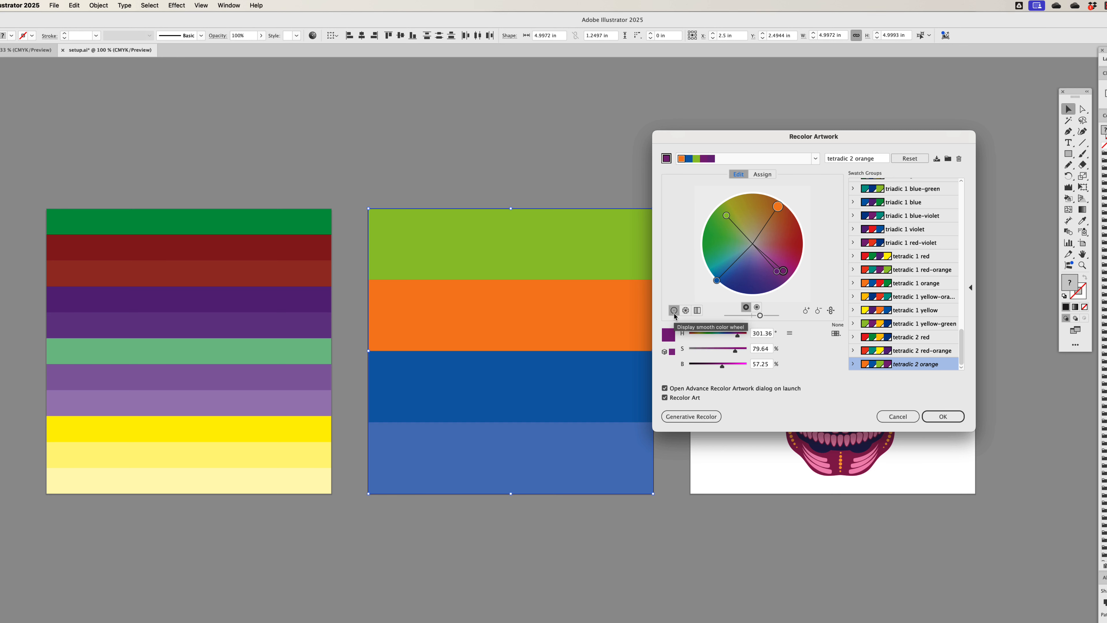
Step: Compare the segmented color wheel and color bars views, and return to the smooth color wheel
left_click(686, 309)
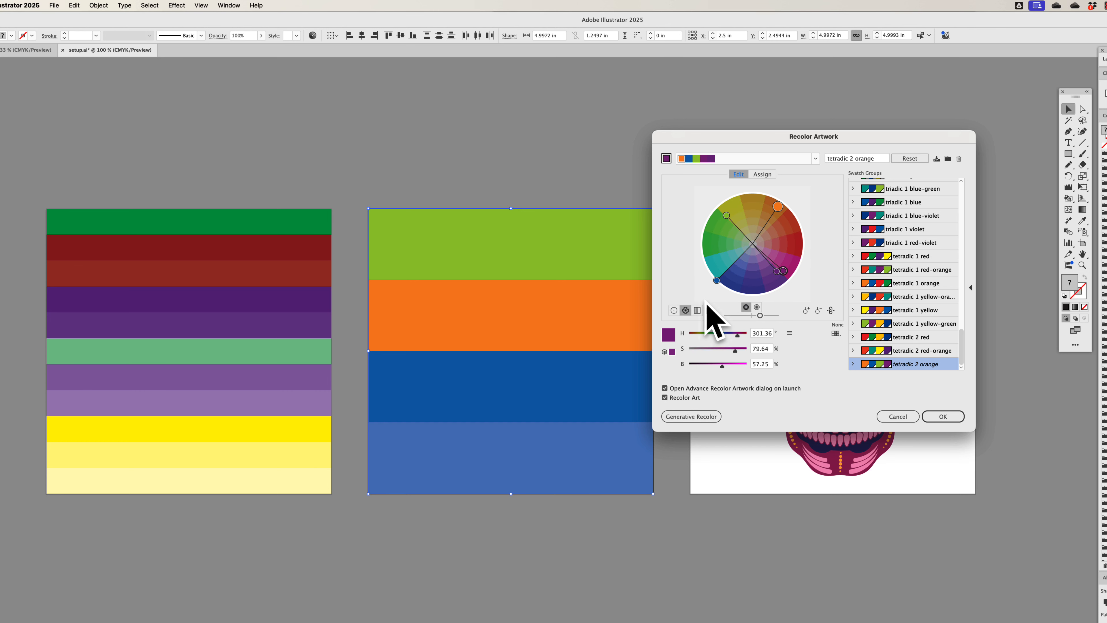
left_click(697, 311)
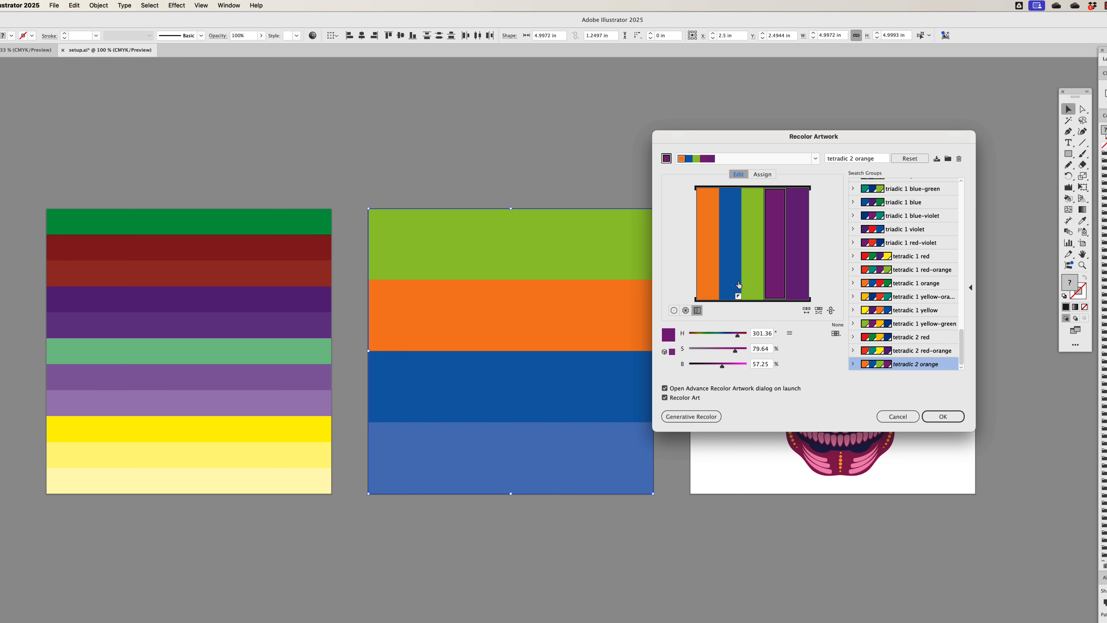
left_click(674, 310)
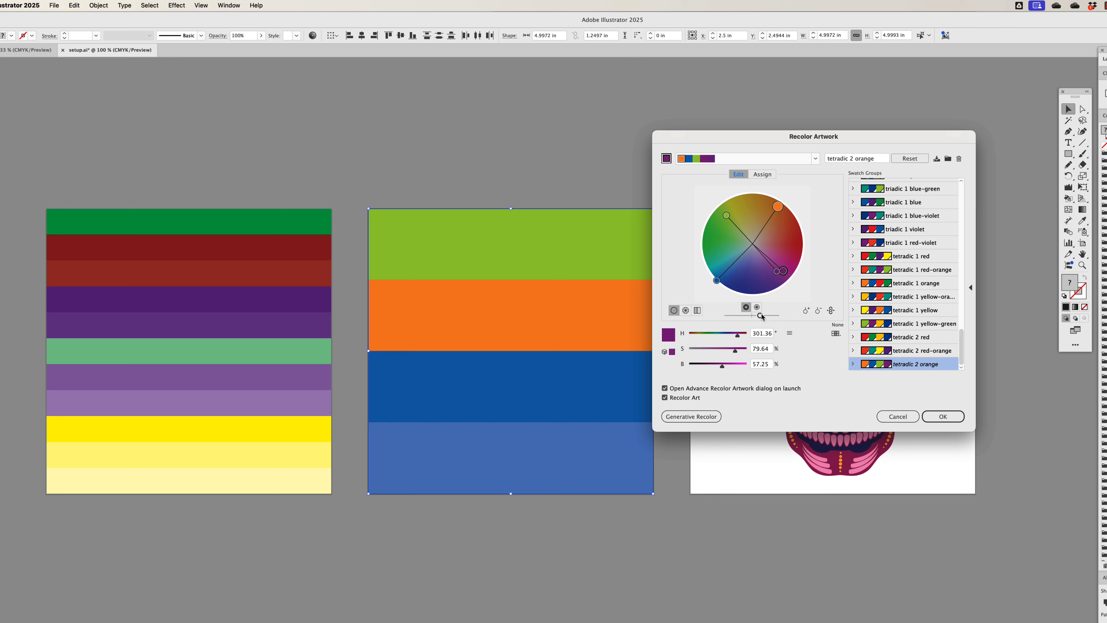
Step: Raise the brightness of all colors on the wheel to the maximum
mouse_move(760, 317)
left_mouse_down()
mouse_move(777, 316)
mouse_move(764, 315)
left_mouse_up()
left_click_drag(735, 368, 746, 366)
left_click_drag(769, 315, 777, 315)
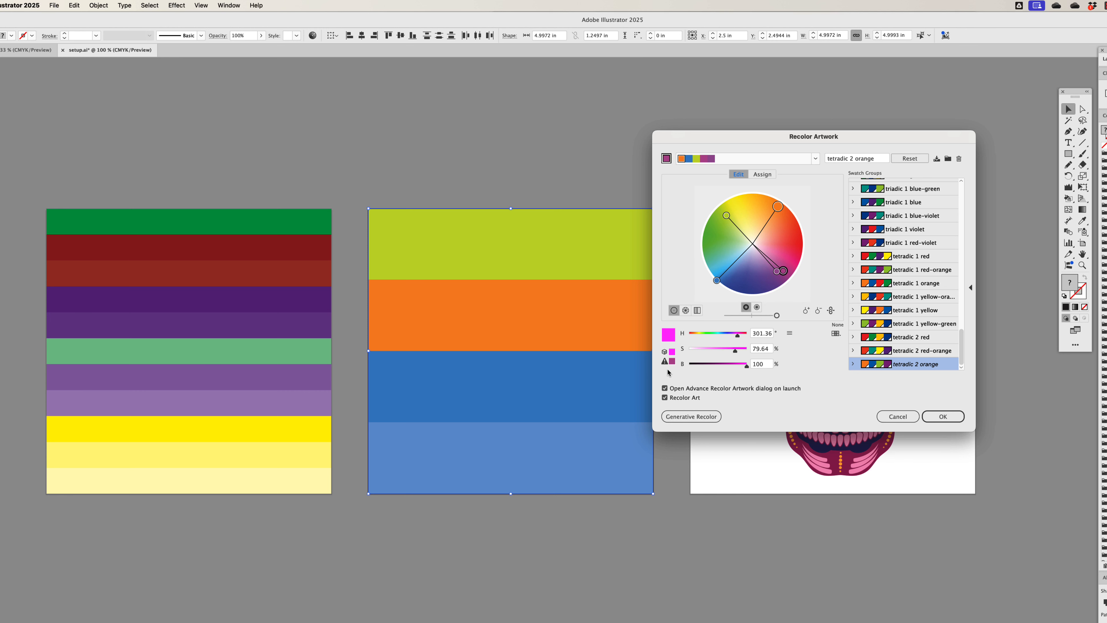
mouse_move(776, 315)
left_mouse_down()
mouse_move(717, 315)
mouse_move(778, 315)
left_mouse_up()
Step: Raise the saturation of all colors to the maximum, and try a lower overall brightness before restoring it to the maximum
left_click(757, 308)
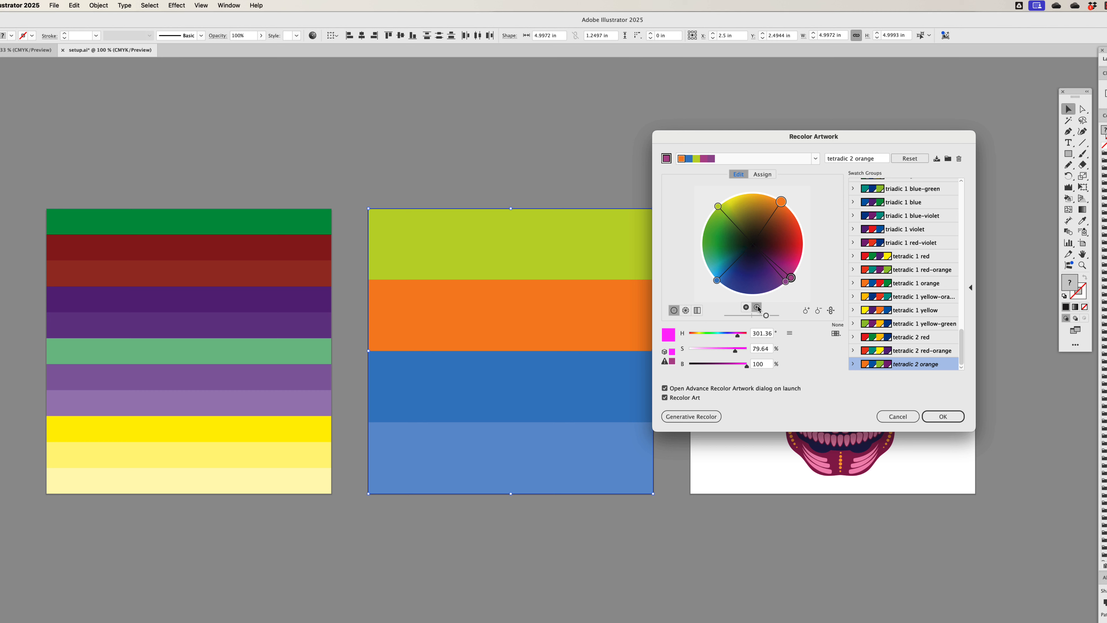
left_click_drag(768, 315, 779, 314)
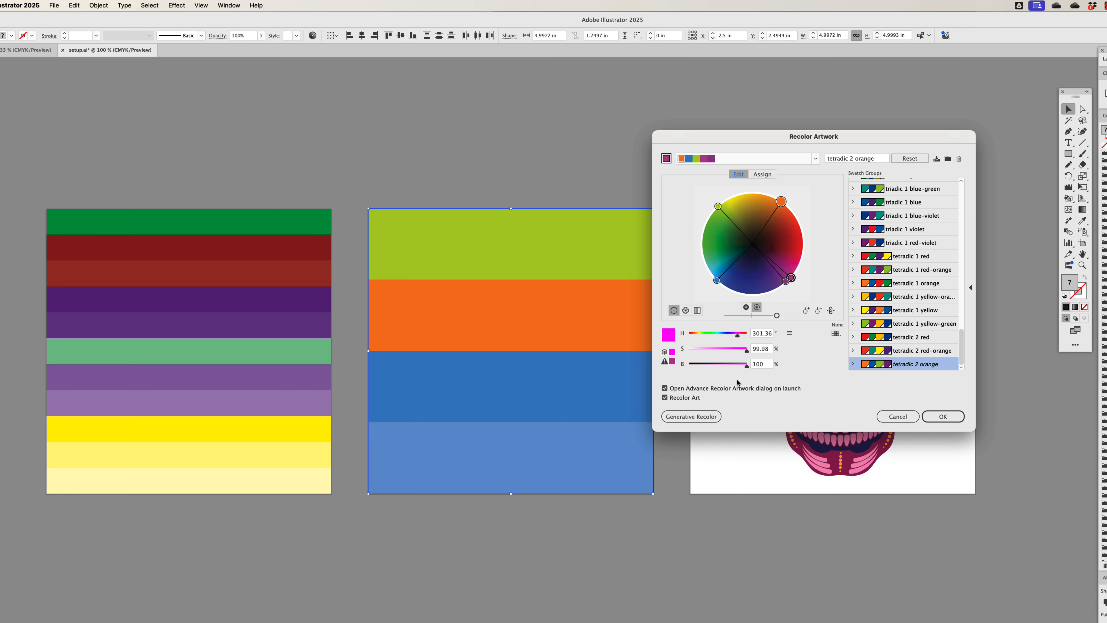
left_click(746, 308)
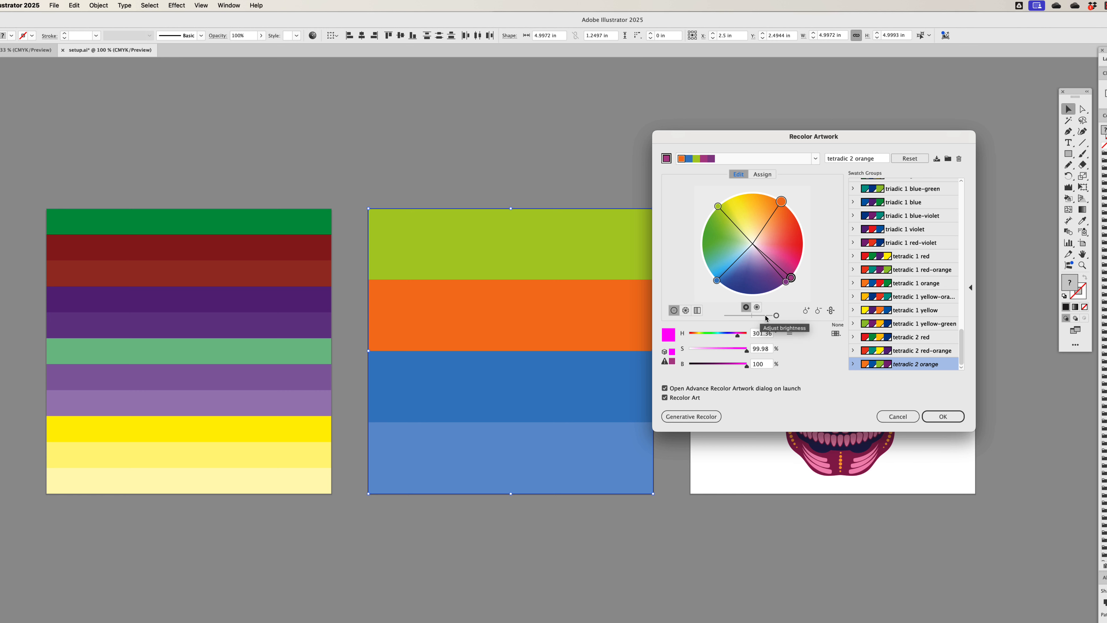
mouse_move(776, 315)
left_mouse_down()
mouse_move(746, 316)
mouse_move(772, 315)
mouse_move(759, 316)
left_mouse_up()
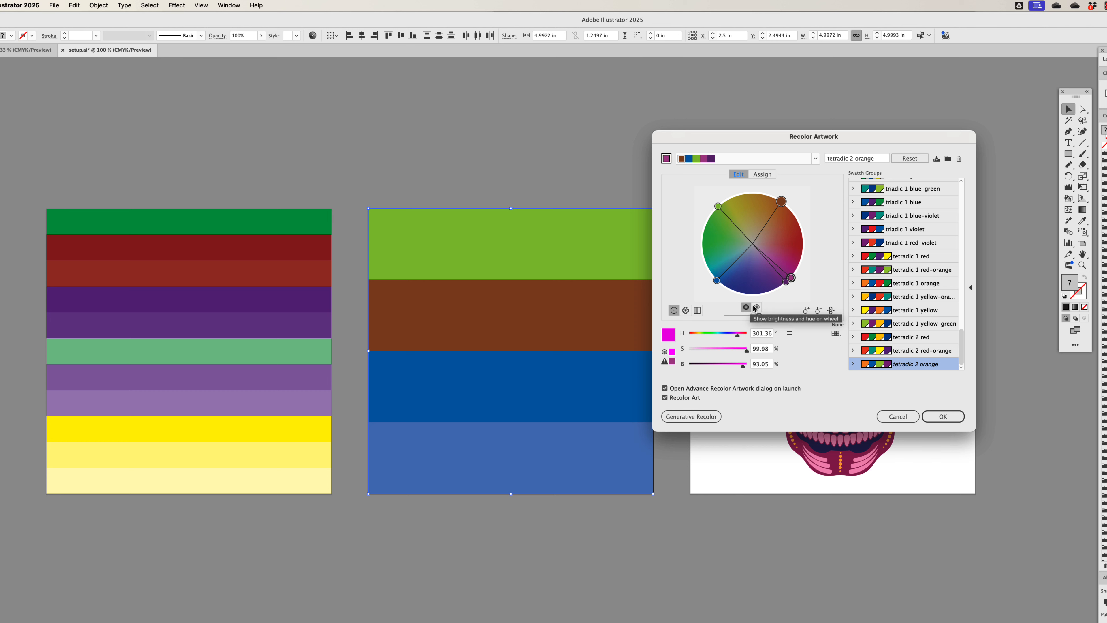
left_click_drag(759, 315, 776, 315)
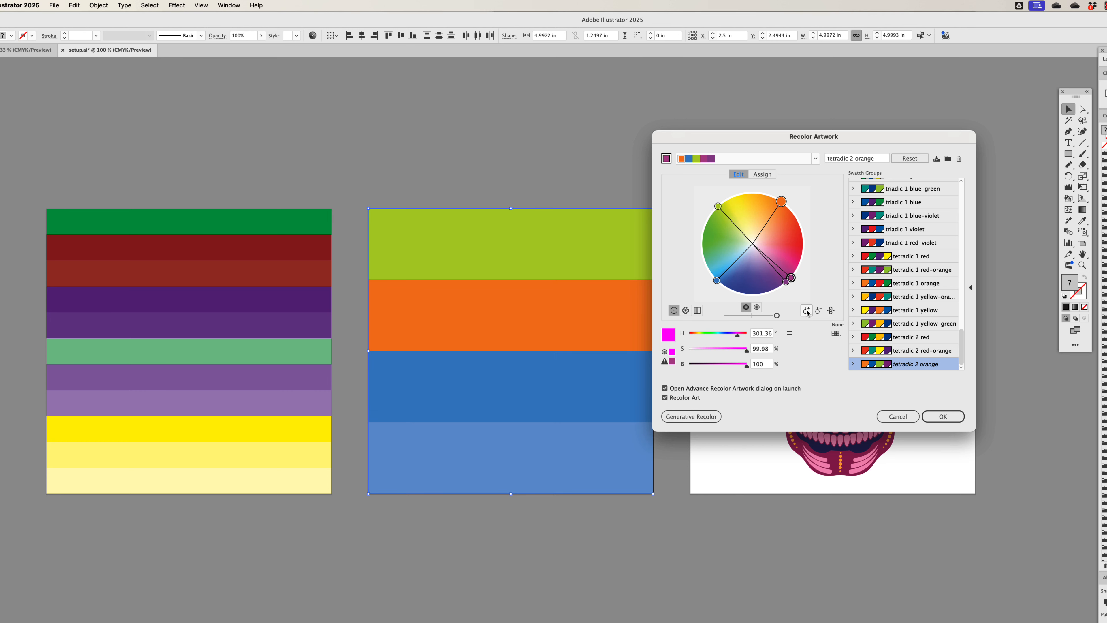
Step: Add a blue-violet color to the wheel and remove it, and rotate the linked harmony until the orange base color becomes purple
left_click(805, 310)
left_click(753, 275)
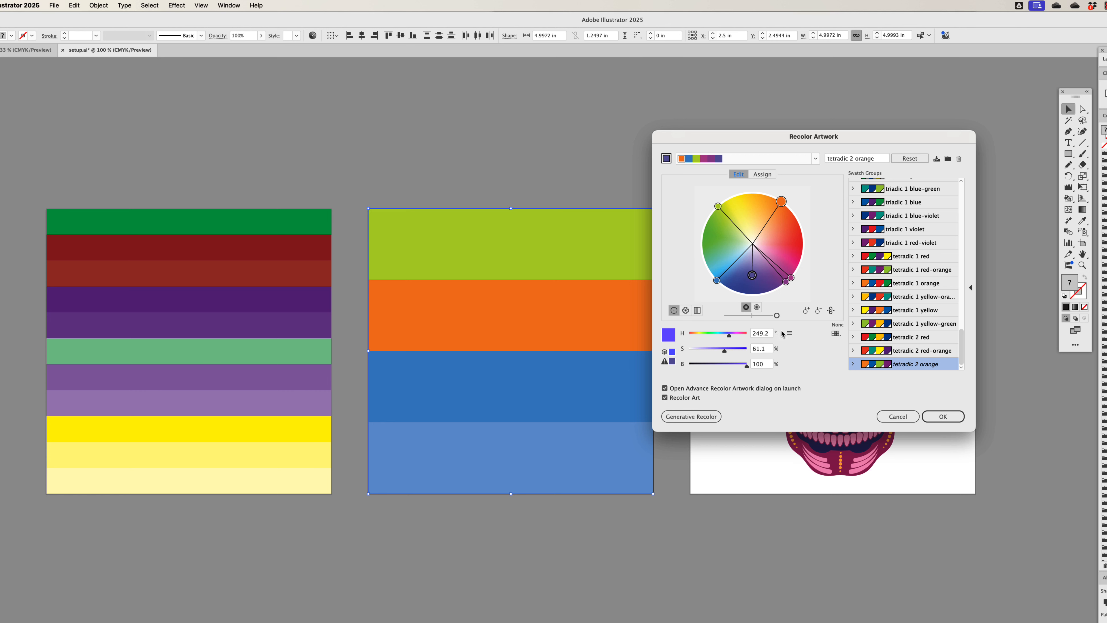
left_click_drag(751, 275, 750, 275)
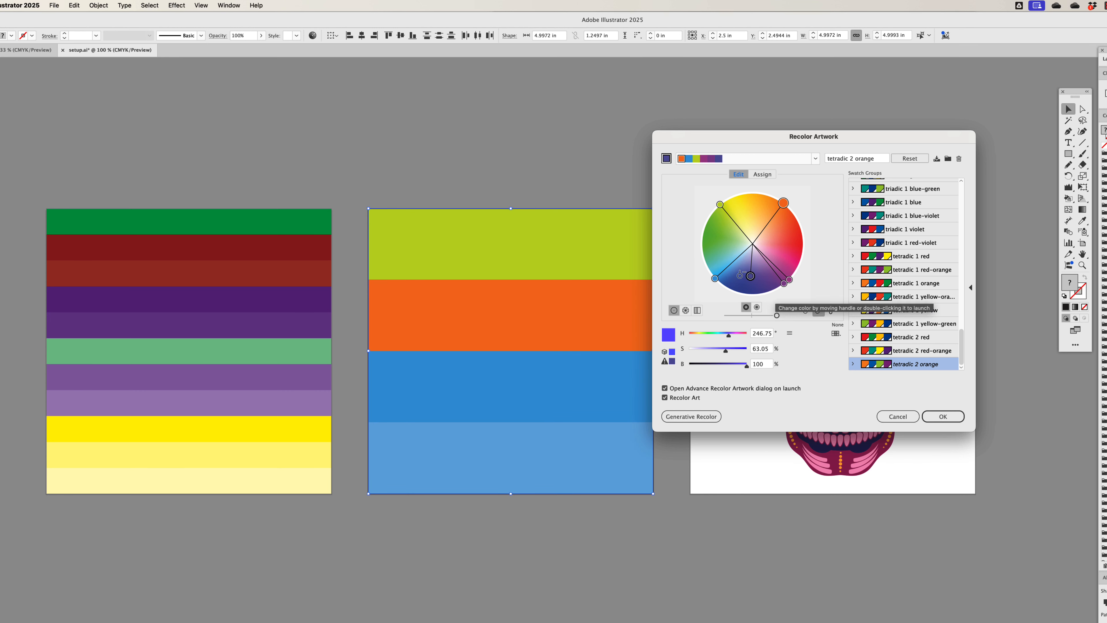
left_click(751, 279)
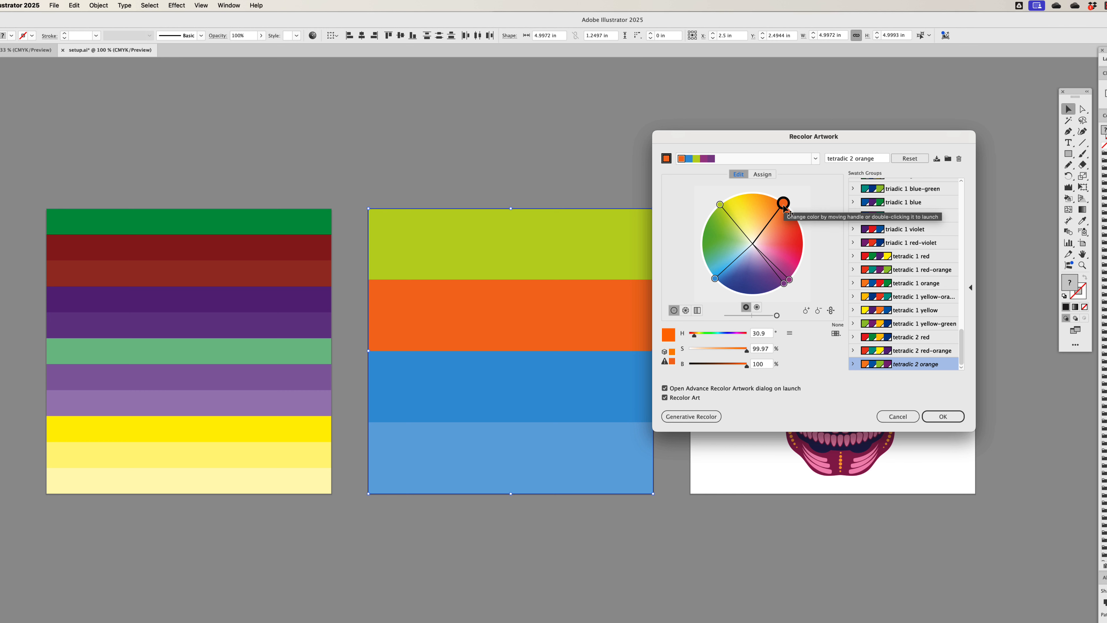
left_click_drag(785, 206, 785, 291)
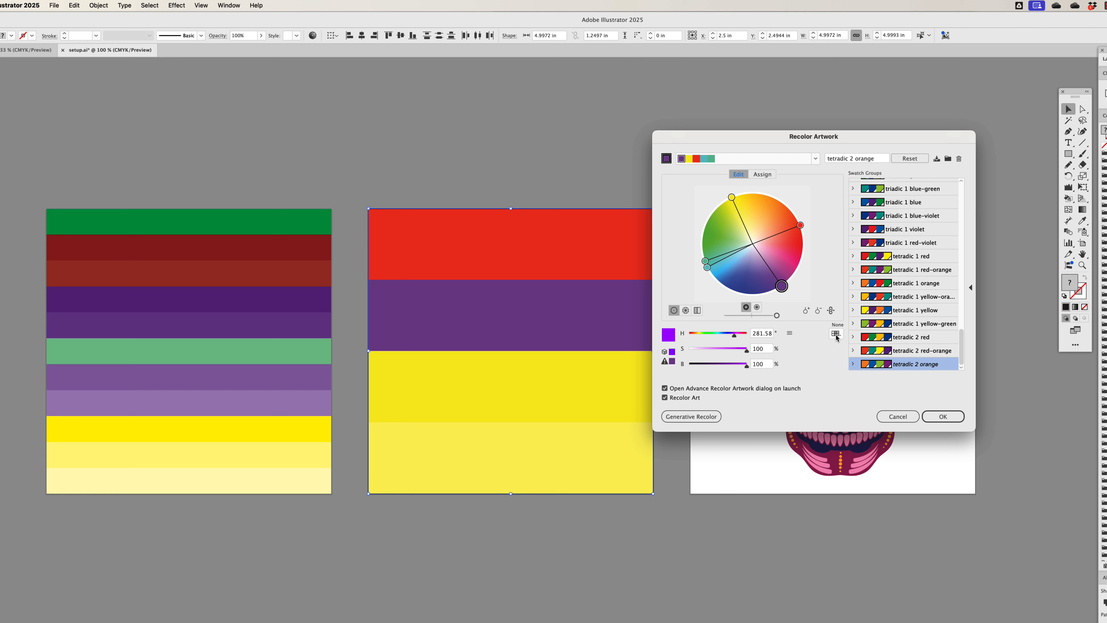
Step: Unlink the harmony colors and independently shift purple to blue at about 233° hue and 56% saturation, and yellow to green at about 77° hue
left_click(831, 311)
left_click_drag(781, 286, 743, 272)
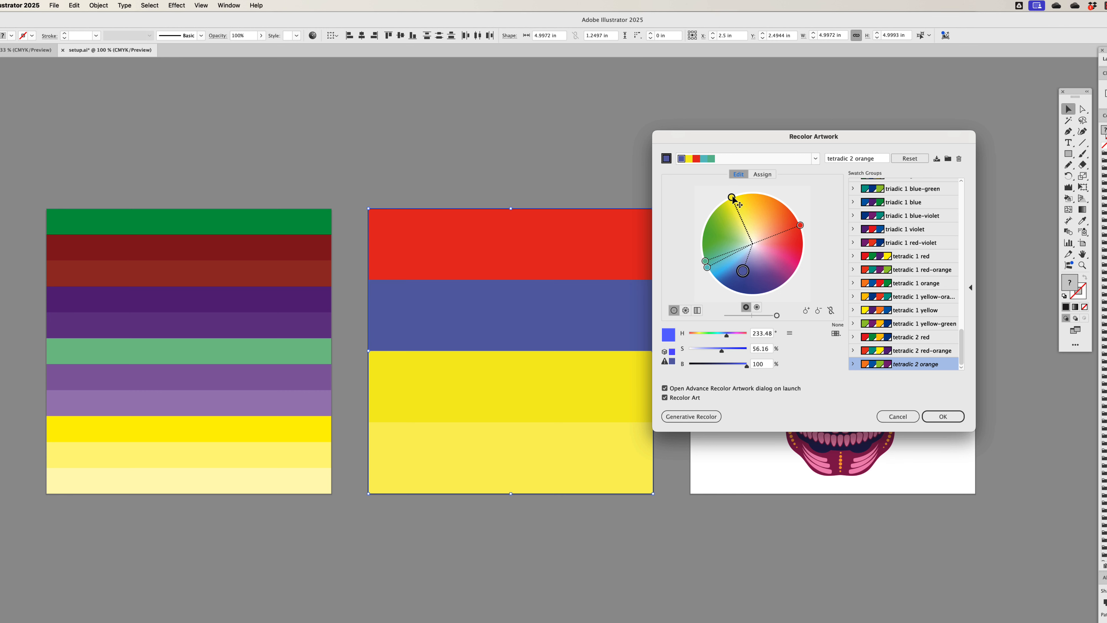
mouse_move(733, 199)
left_mouse_down()
mouse_move(743, 200)
mouse_move(728, 220)
left_mouse_up()
Step: Lower the overall brightness, shift yellow-green to brown and soften red to about 54% saturation, and move dark teal to green at about 132° hue
left_click_drag(776, 315, 760, 315)
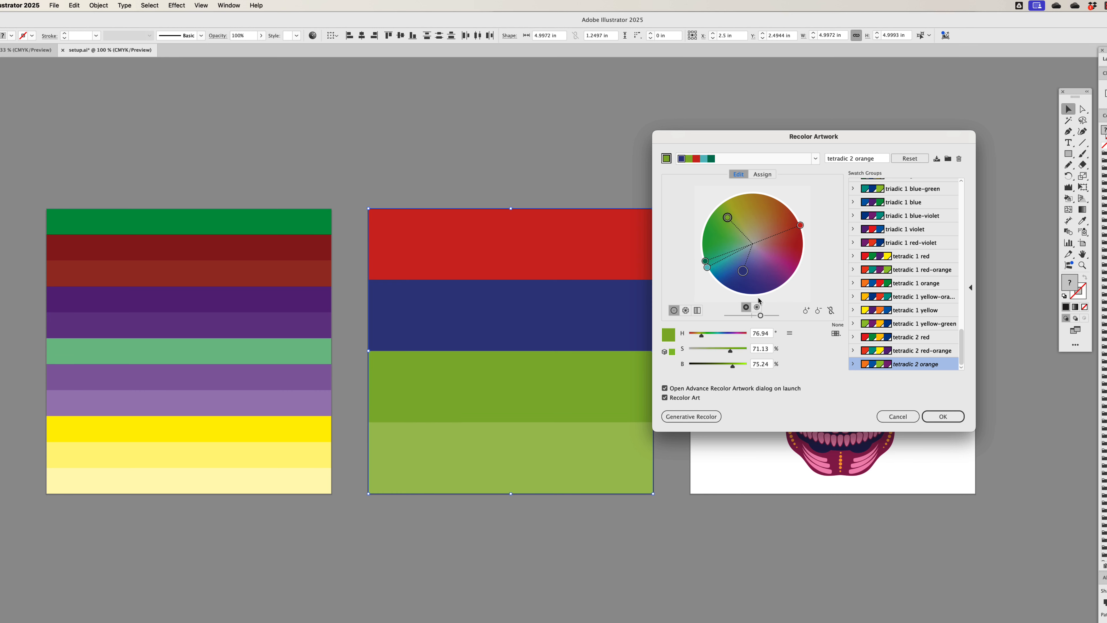
left_click_drag(727, 217, 780, 242)
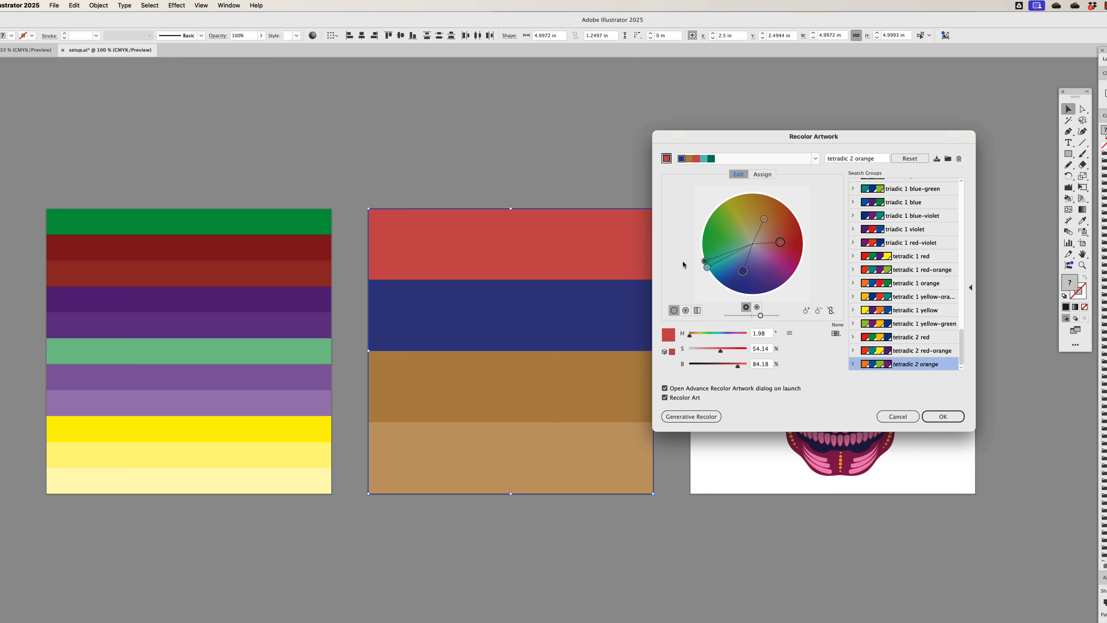
left_click_drag(705, 262, 716, 241)
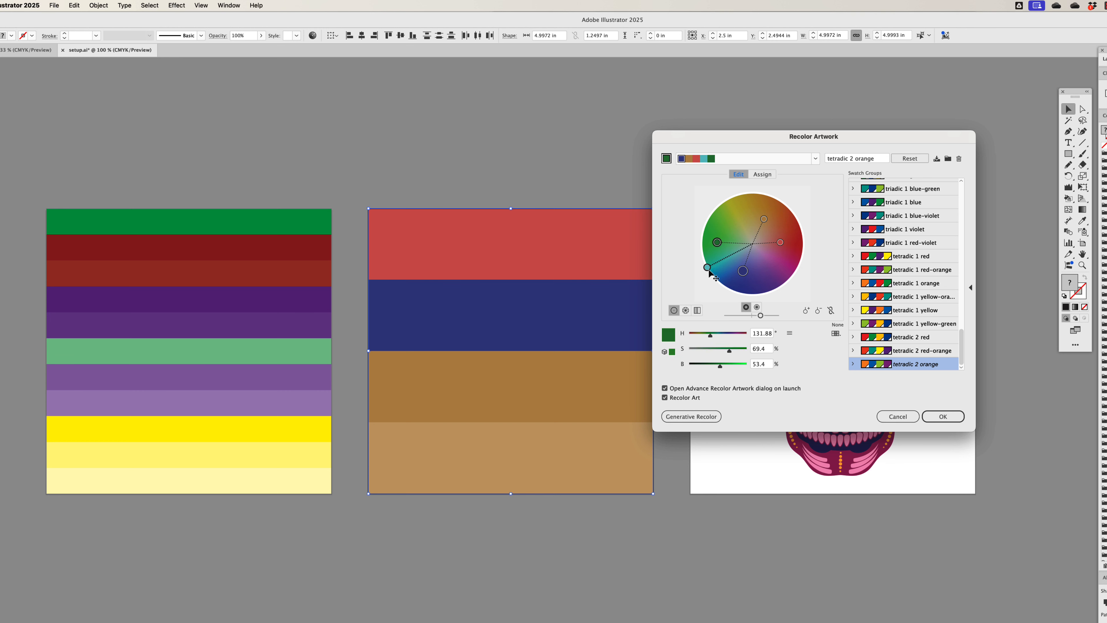
Step: Remove the cyan color from the wheel, and raise red and green to about 76% saturation each
left_click(819, 311)
left_click(707, 268)
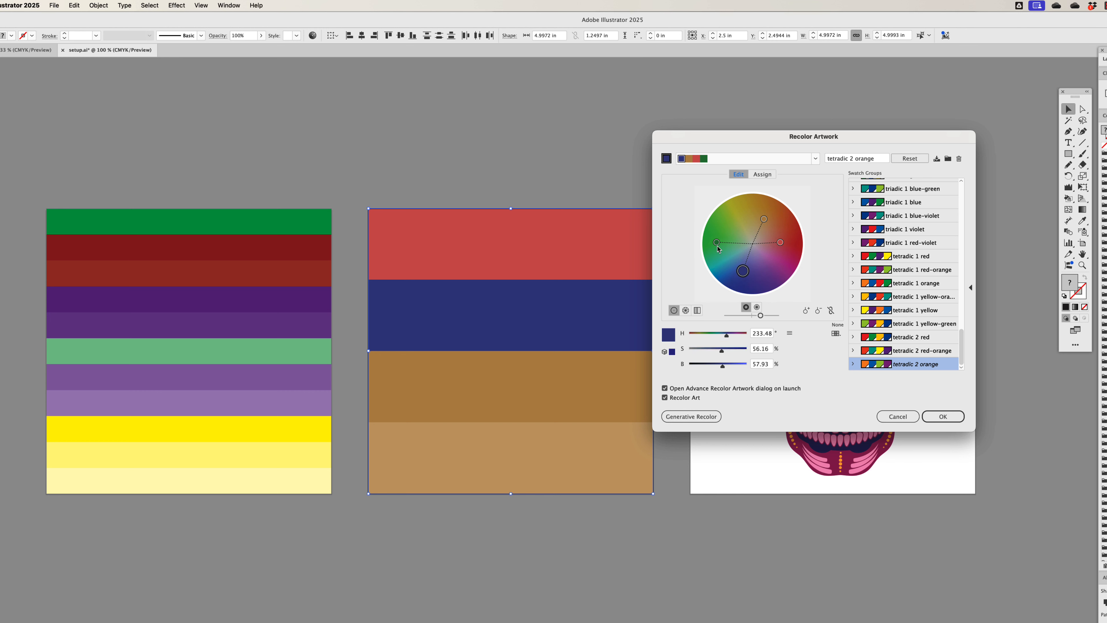
left_click_drag(780, 242, 791, 245)
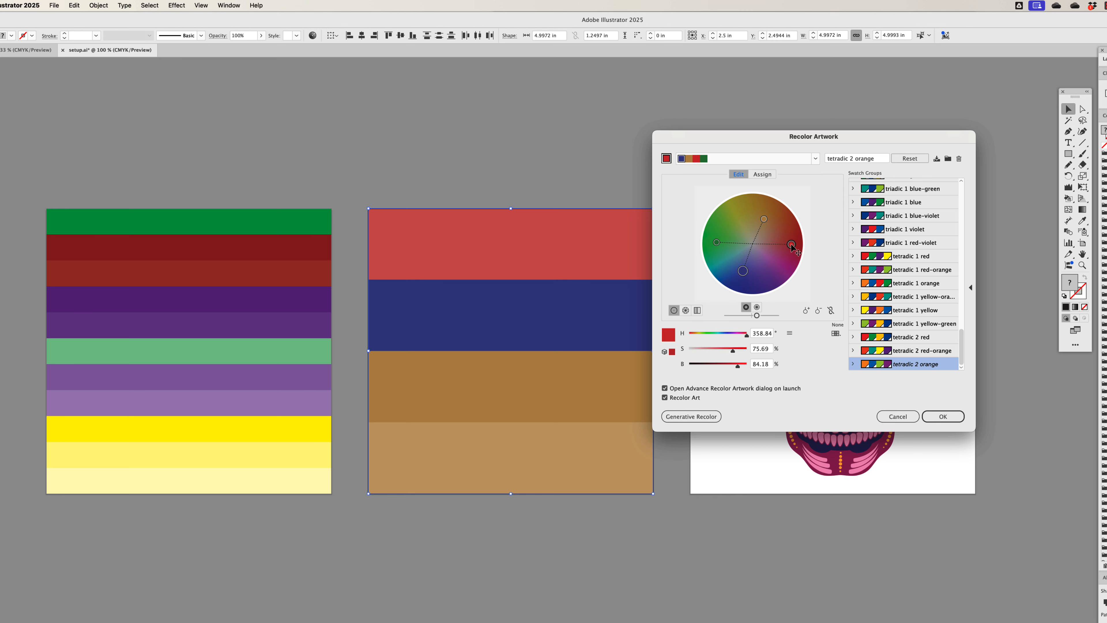
left_click(714, 240)
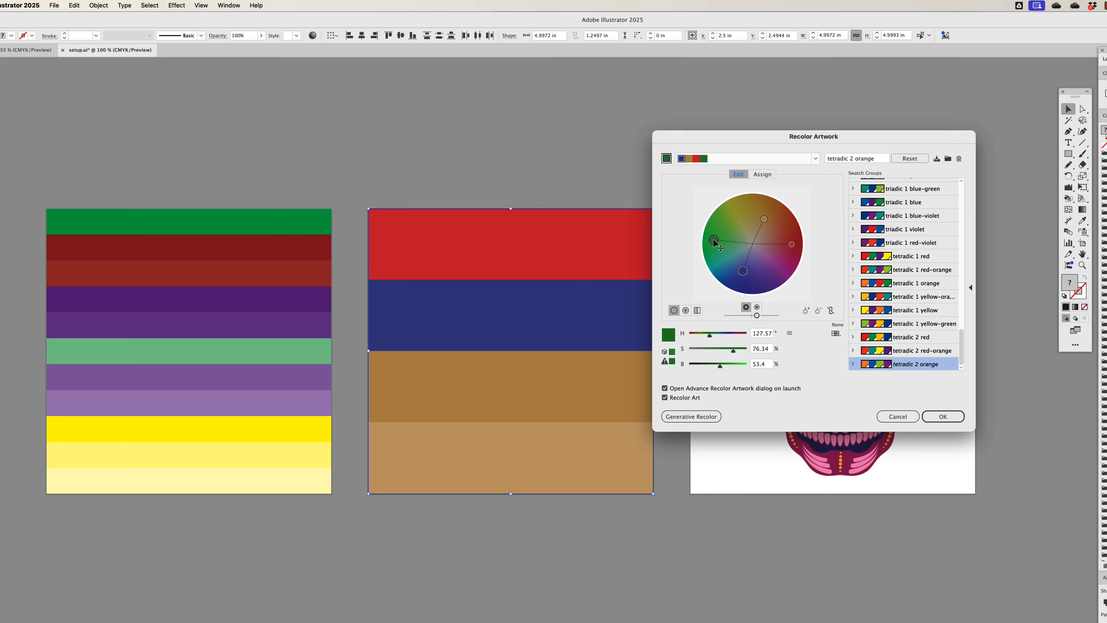
Step: Link the harmony colors and rotate them together until red becomes orange at about 26° hue and 77% saturation
left_click(833, 311)
left_click_drag(792, 246, 792, 224)
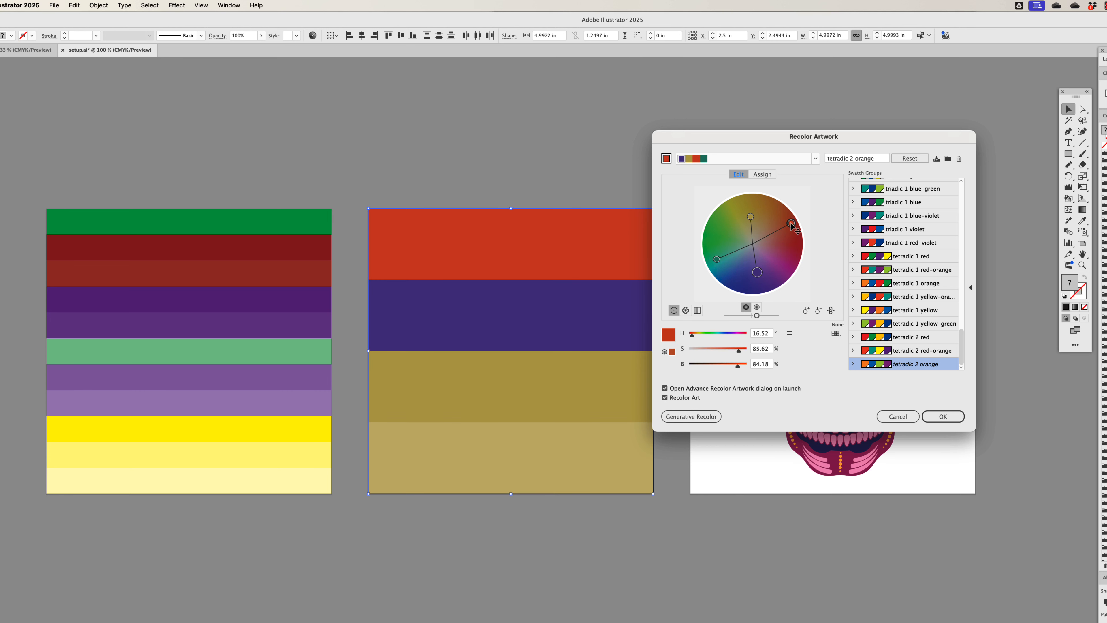
left_click_drag(791, 222, 779, 214)
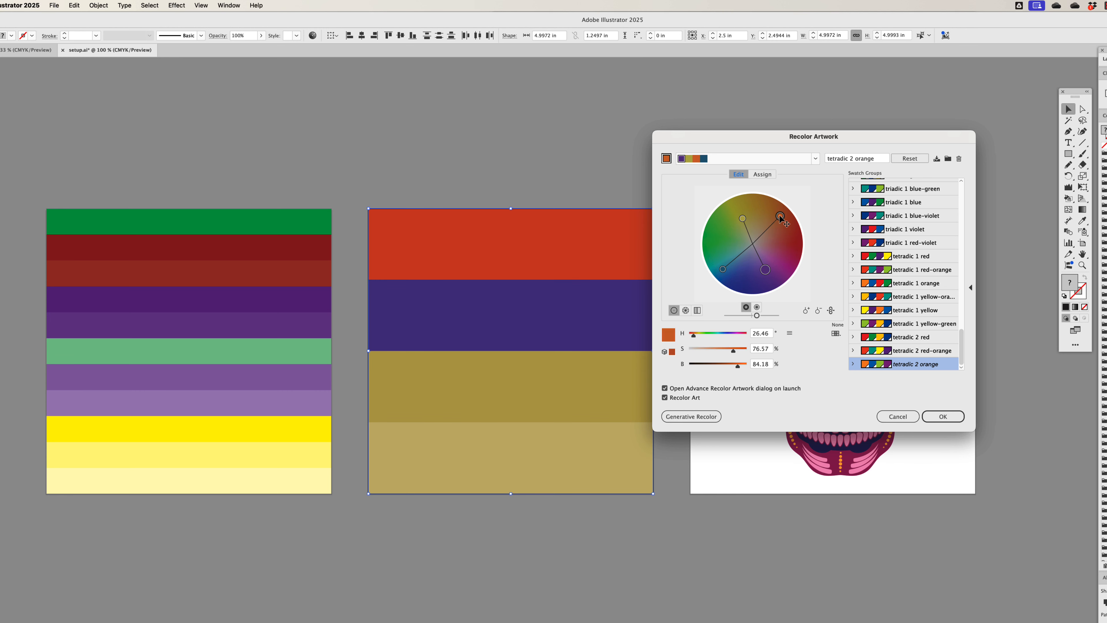
Step: Unlink the harmony and raise all four colors' saturation individually to above 90%, then relink and rotate it until purple becomes magenta at about 324° hue
left_click(831, 310)
left_click_drag(780, 215, 792, 215)
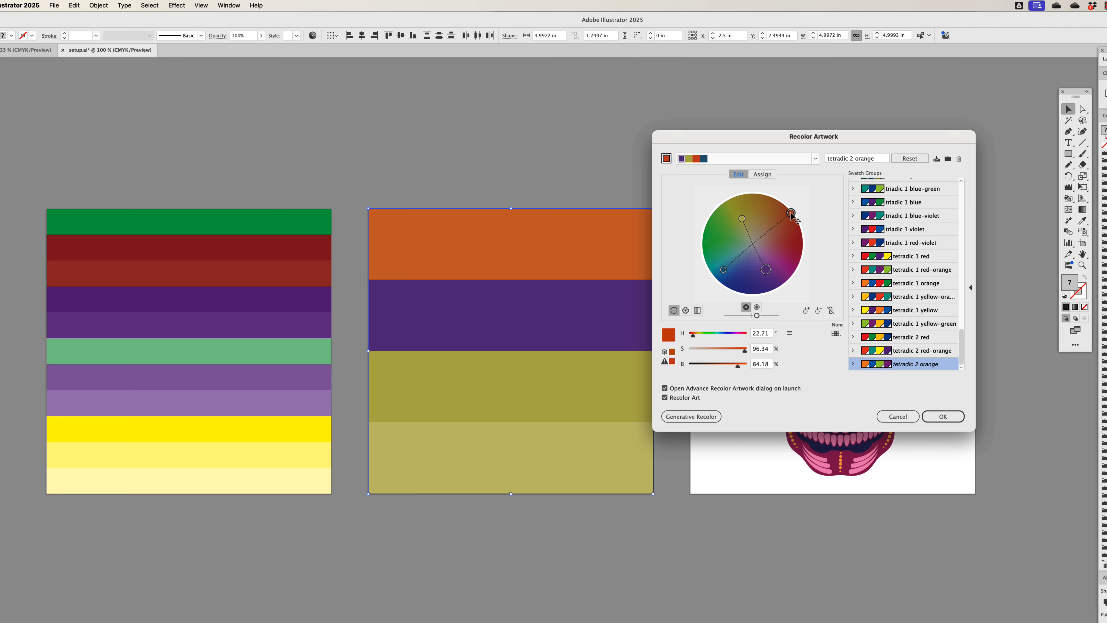
left_click_drag(723, 269, 713, 272)
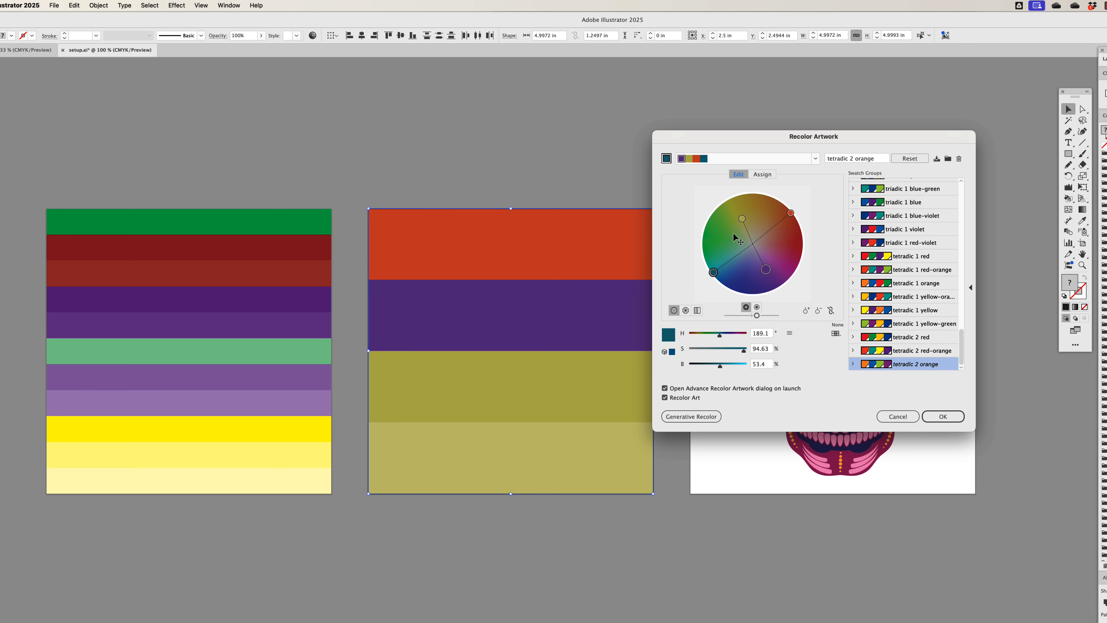
left_click_drag(742, 218, 724, 204)
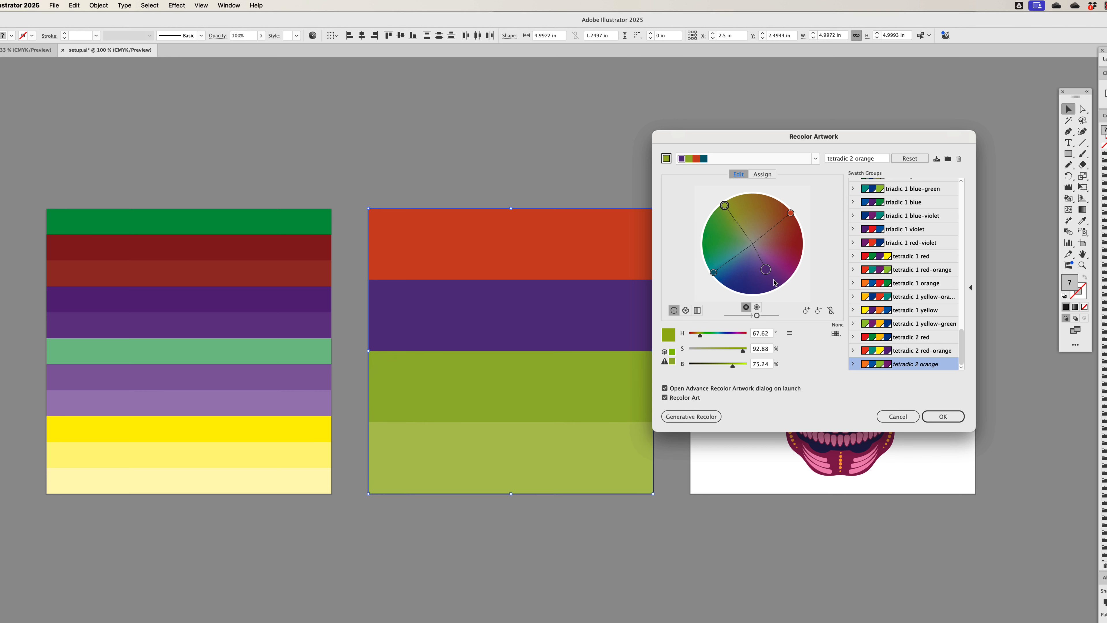
left_click_drag(768, 274, 774, 281)
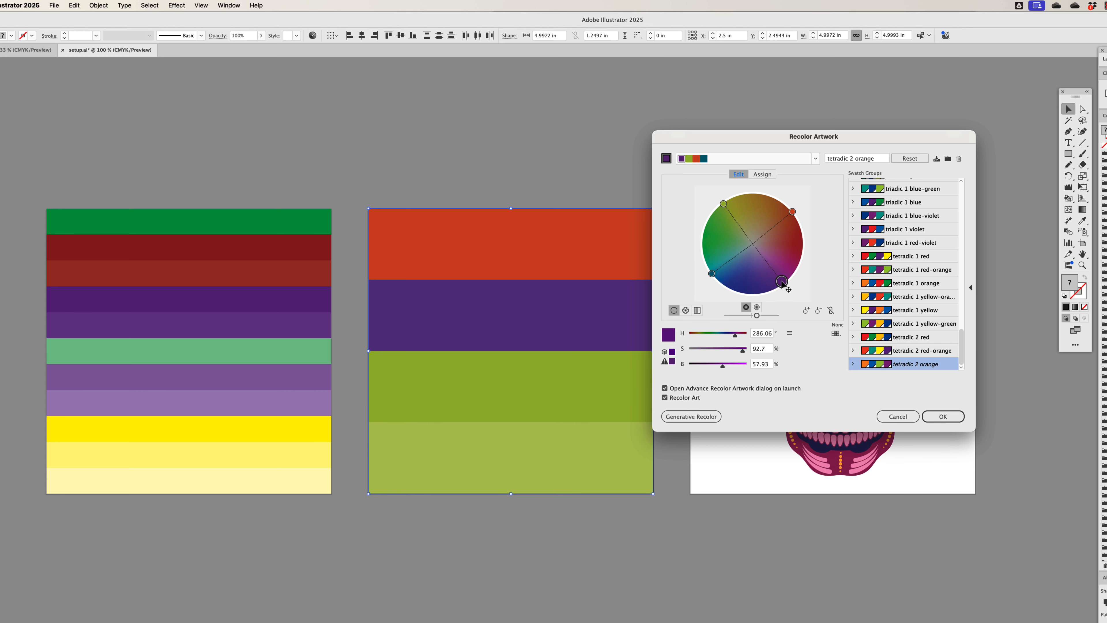
left_click(830, 312)
left_click_drag(781, 280, 797, 266)
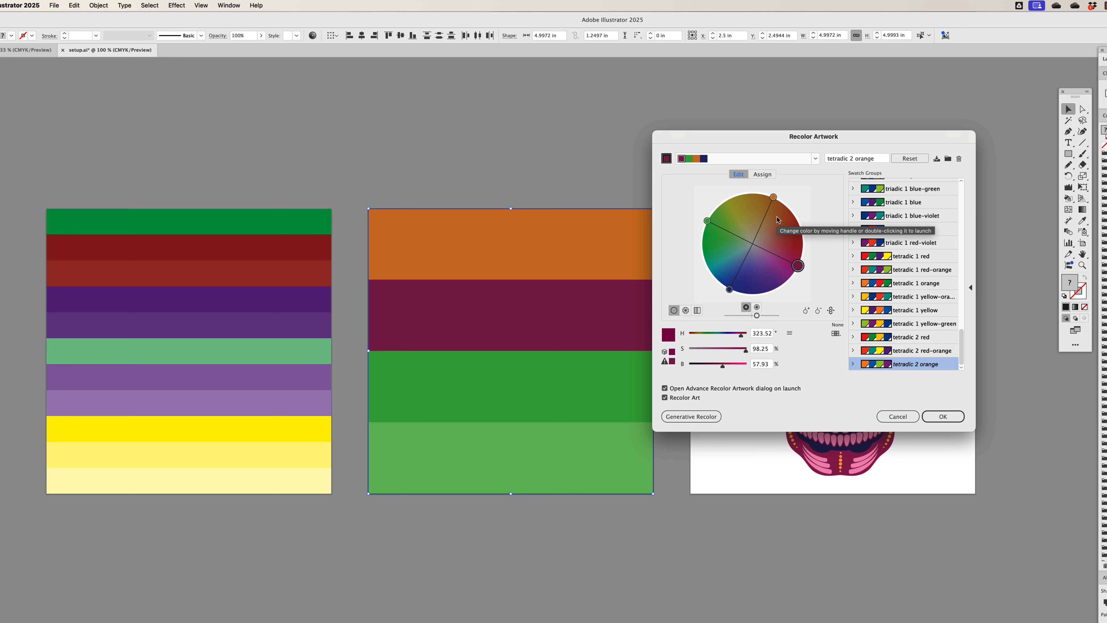
Step: Display the colors as color bars and tone the magenta bar down to about 63% saturation and 47% brightness
left_click(697, 310)
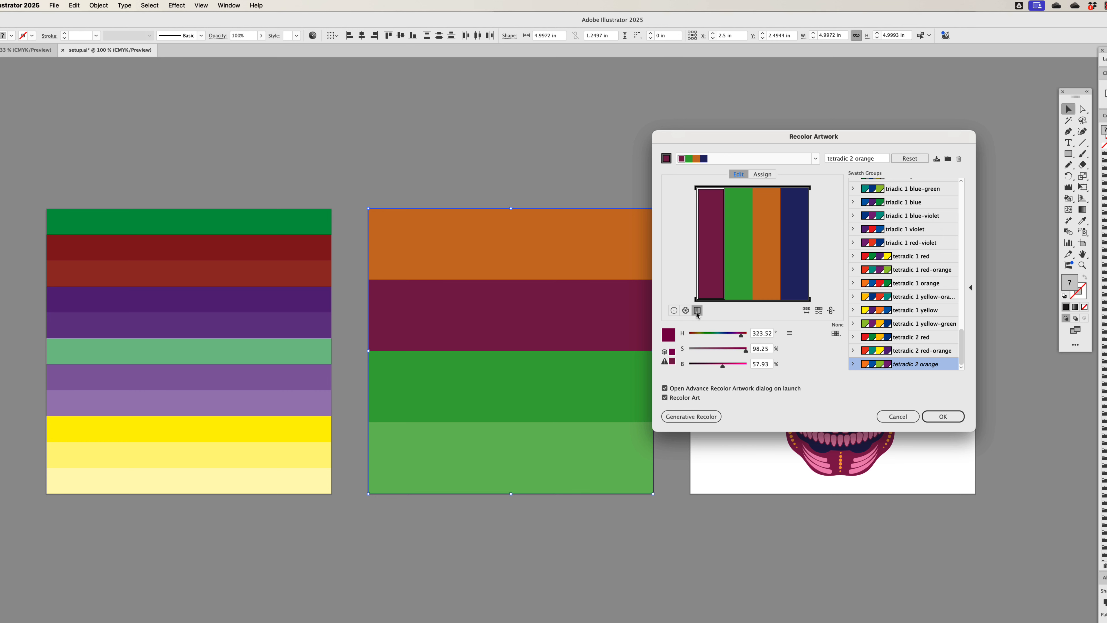
left_click(721, 297)
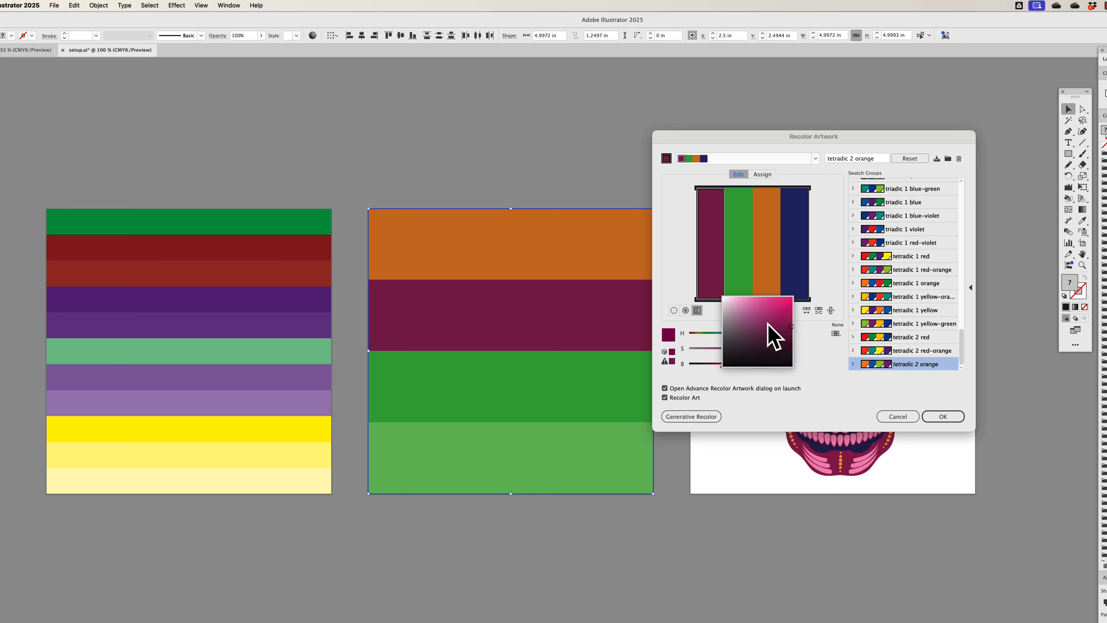
mouse_move(791, 332)
left_mouse_down()
mouse_move(741, 303)
mouse_move(756, 343)
mouse_move(780, 356)
mouse_move(792, 299)
mouse_move(733, 301)
mouse_move(729, 328)
mouse_move(729, 316)
mouse_move(767, 334)
left_mouse_up()
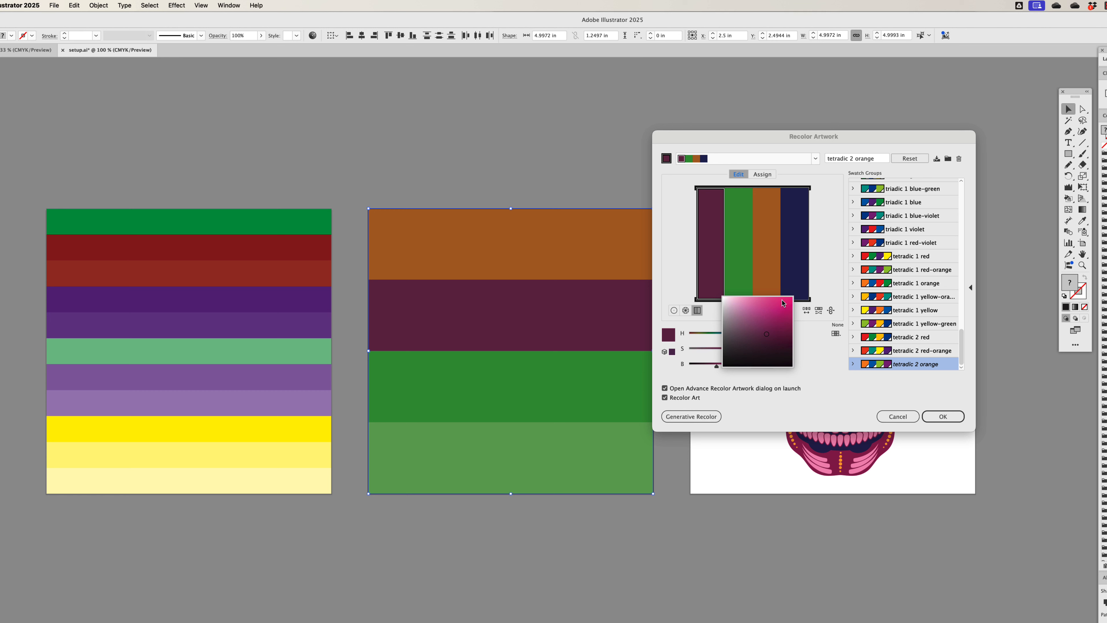
left_click(818, 278)
Step: Adjust the orange bar's shade to about 86% saturation and 77% brightness
left_click(777, 296)
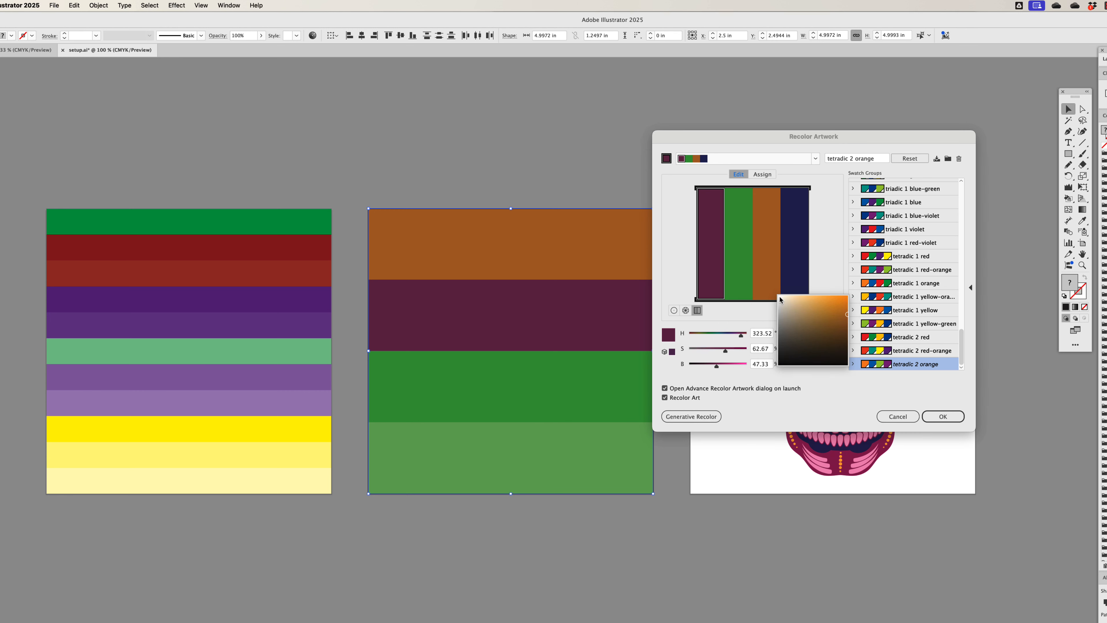
mouse_move(819, 320)
left_mouse_down()
mouse_move(786, 301)
mouse_move(831, 304)
left_mouse_up()
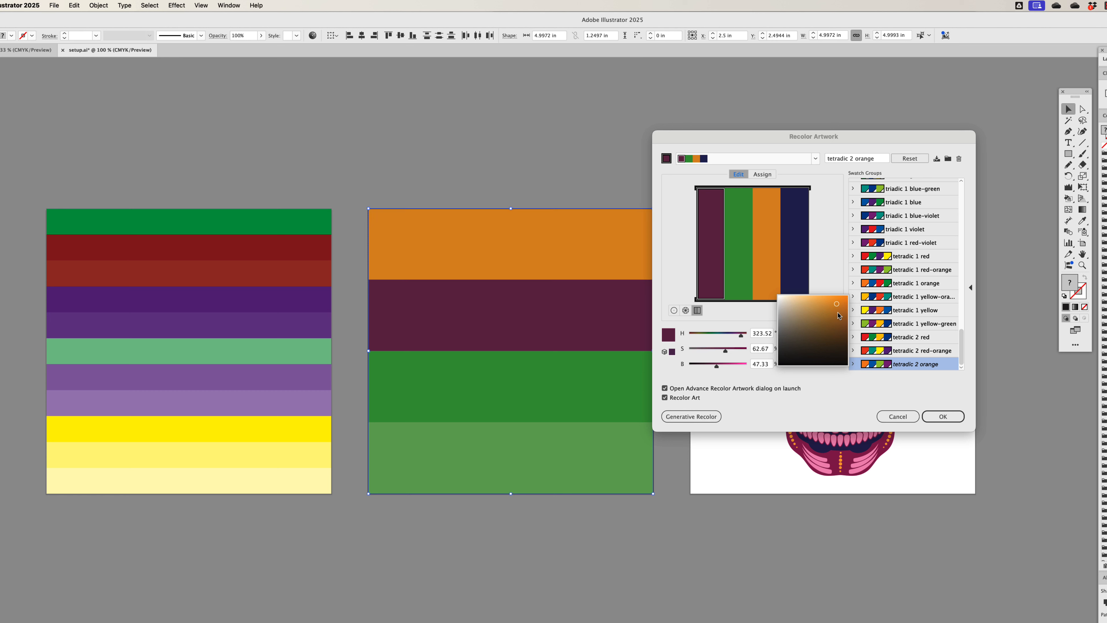
mouse_move(837, 305)
left_mouse_down()
mouse_move(828, 331)
mouse_move(817, 318)
mouse_move(829, 311)
left_mouse_up()
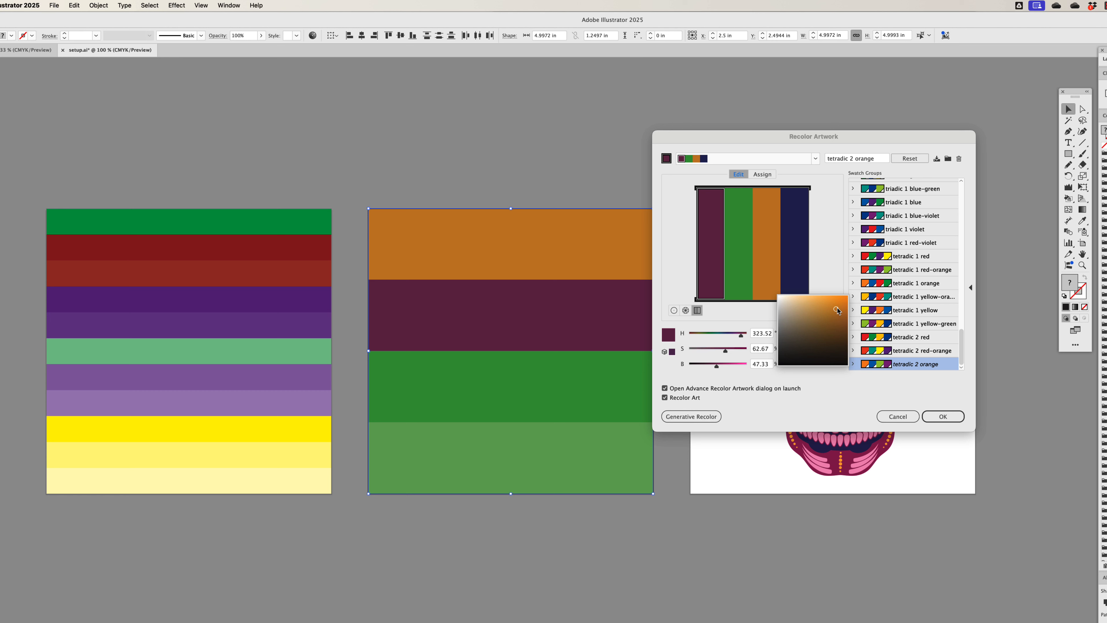
left_click_drag(837, 308, 836, 311)
key("Escape")
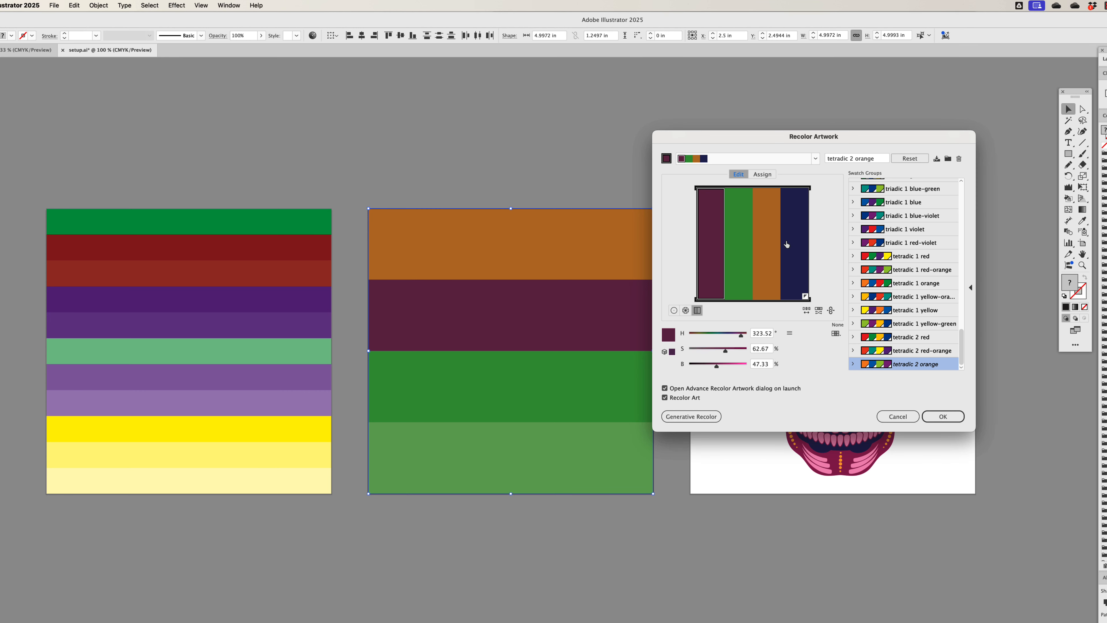
Step: Move the orange bar to the front of the color bars and soften it to a lighter, less saturated shade
left_click(761, 245)
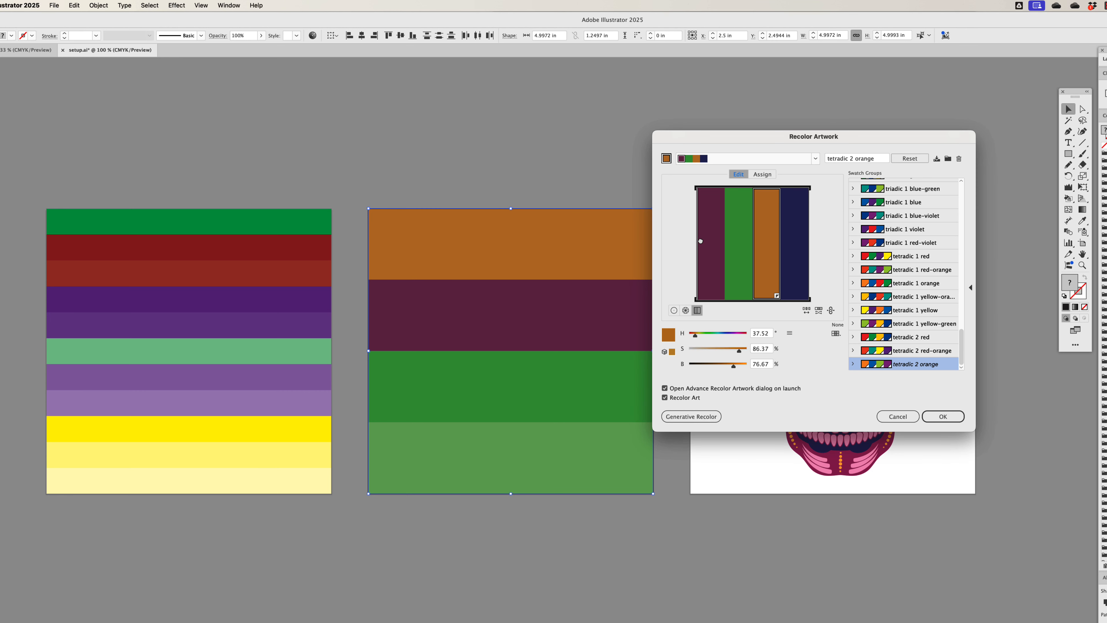
left_click_drag(700, 240, 704, 245)
left_click(721, 297)
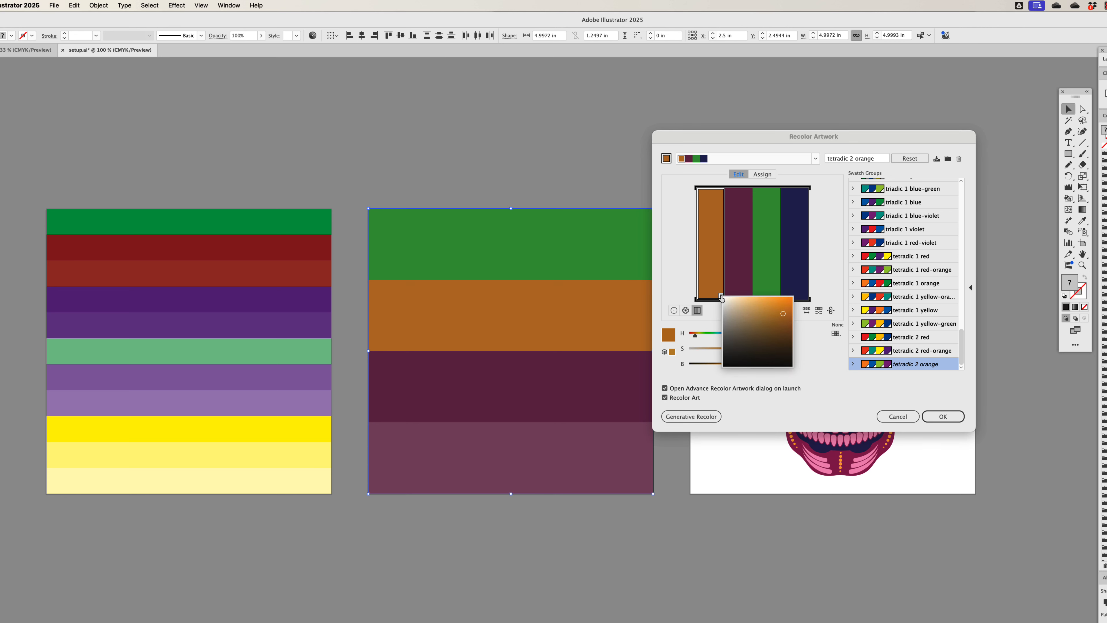
mouse_move(761, 319)
left_mouse_down()
mouse_move(763, 339)
mouse_move(778, 336)
mouse_move(767, 312)
mouse_move(777, 311)
left_mouse_up()
mouse_move(777, 308)
left_mouse_down()
mouse_move(767, 338)
mouse_move(769, 308)
mouse_move(783, 312)
mouse_move(767, 313)
left_mouse_up()
left_click(828, 278)
Step: Move the navy bar ahead of the green one and lighten it to about 44% saturation and 75% brightness
left_click_drag(791, 278, 756, 273)
left_click(777, 296)
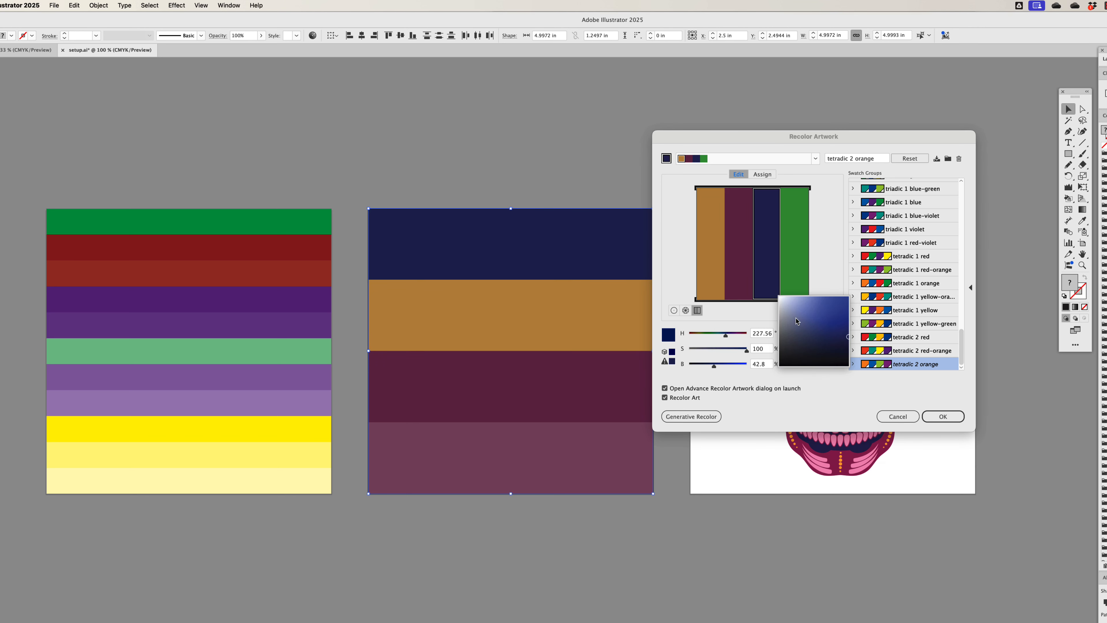
mouse_move(815, 307)
left_mouse_down()
mouse_move(830, 328)
mouse_move(806, 329)
mouse_move(809, 314)
left_mouse_up()
left_click(756, 270)
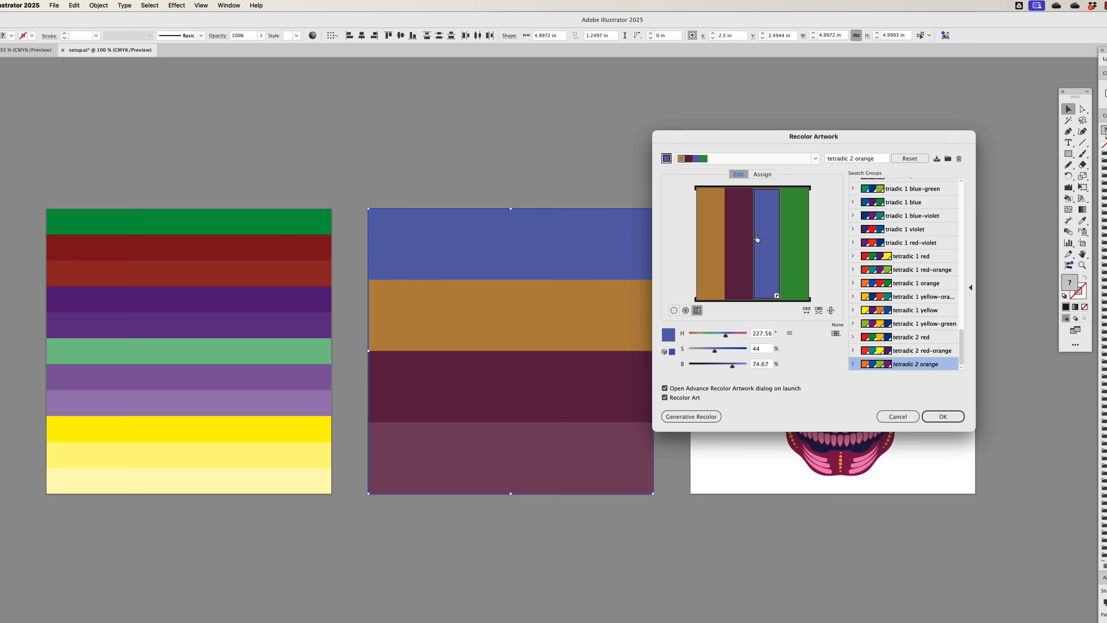
Step: View the colors on the segmented wheel, return to the smooth wheel, and show the color assignments
left_click(685, 310)
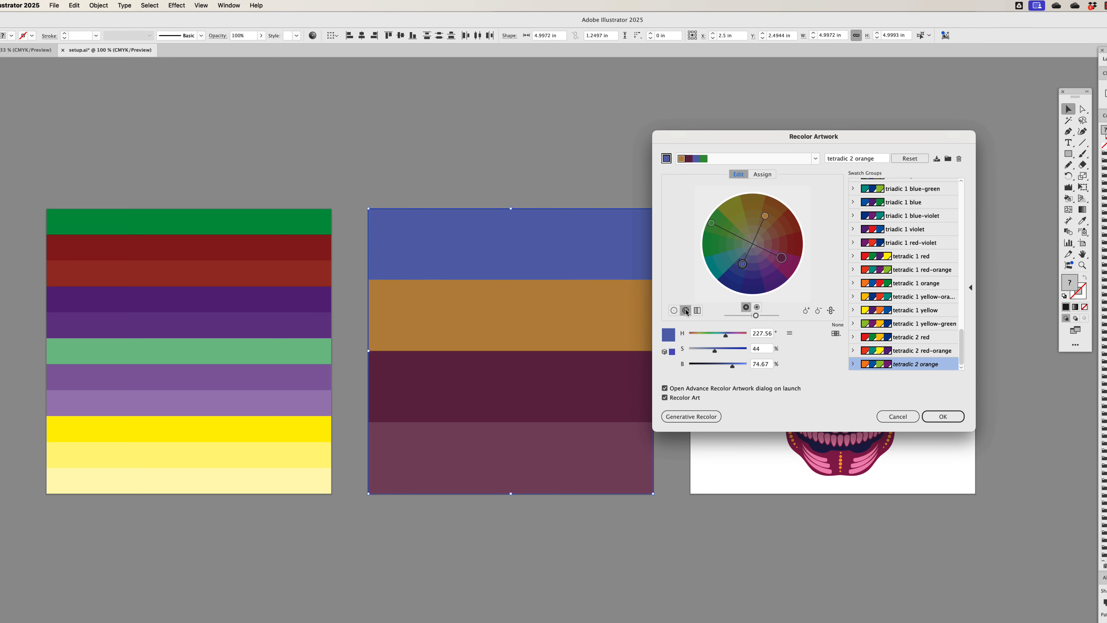
left_click(674, 310)
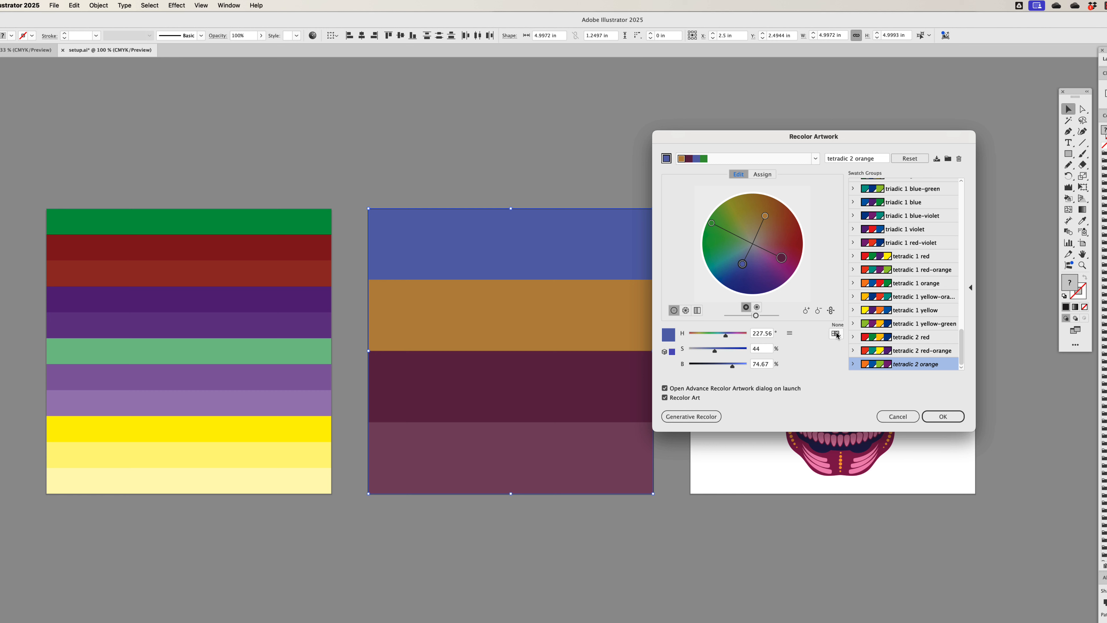
left_click(762, 174)
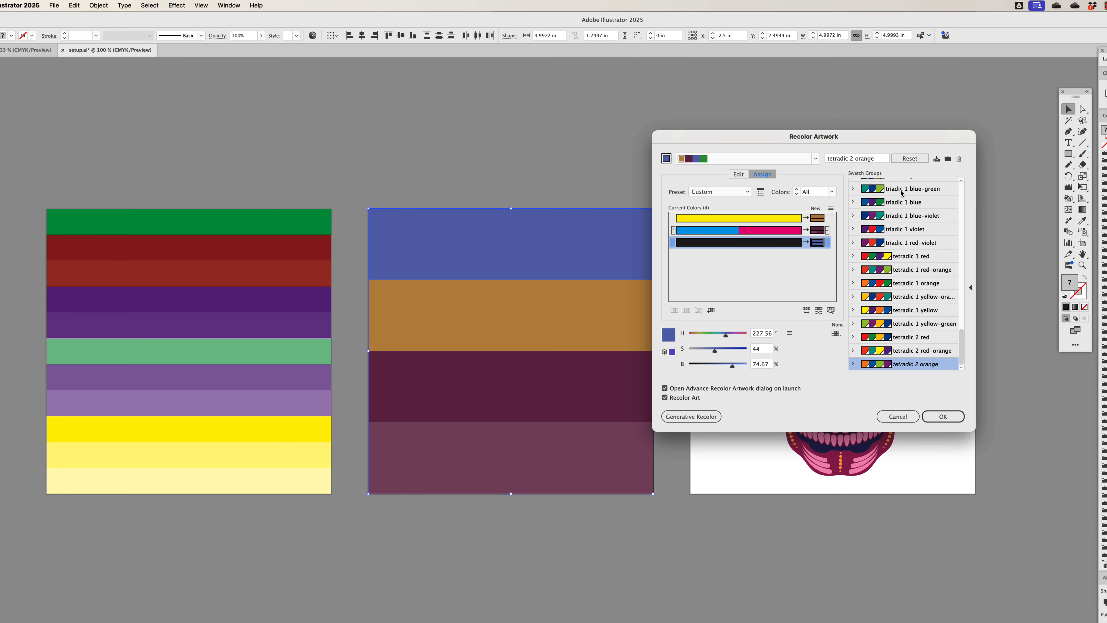
Step: Collapse and re-expand the swatch groups list, and accept the recoloring of the stripes
left_click(970, 287)
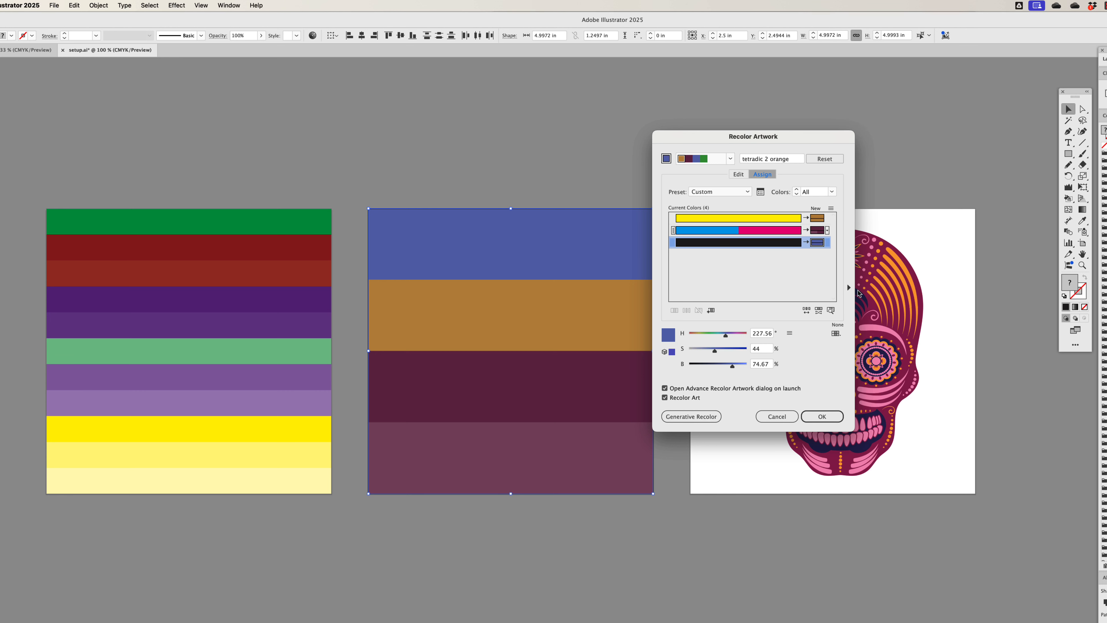
left_click(849, 288)
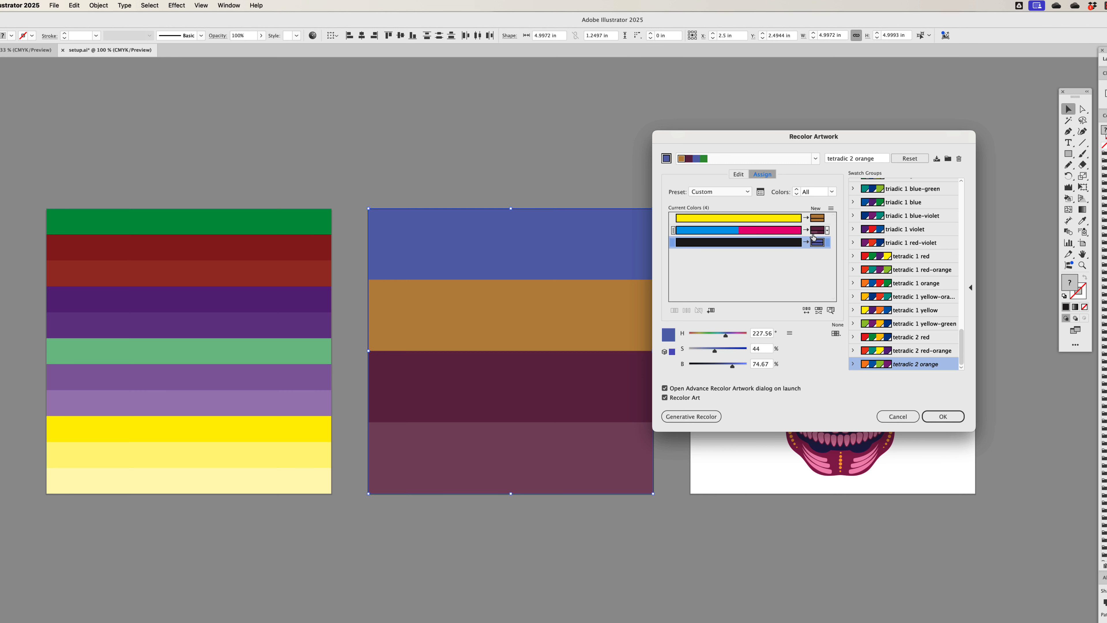
left_click(954, 419)
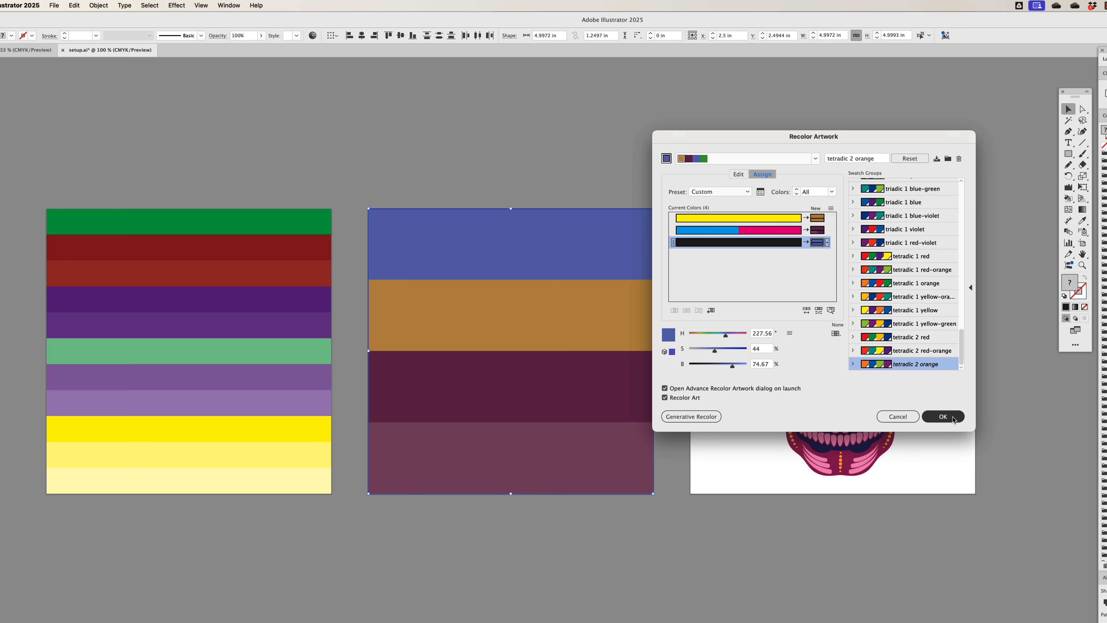
left_click(854, 299)
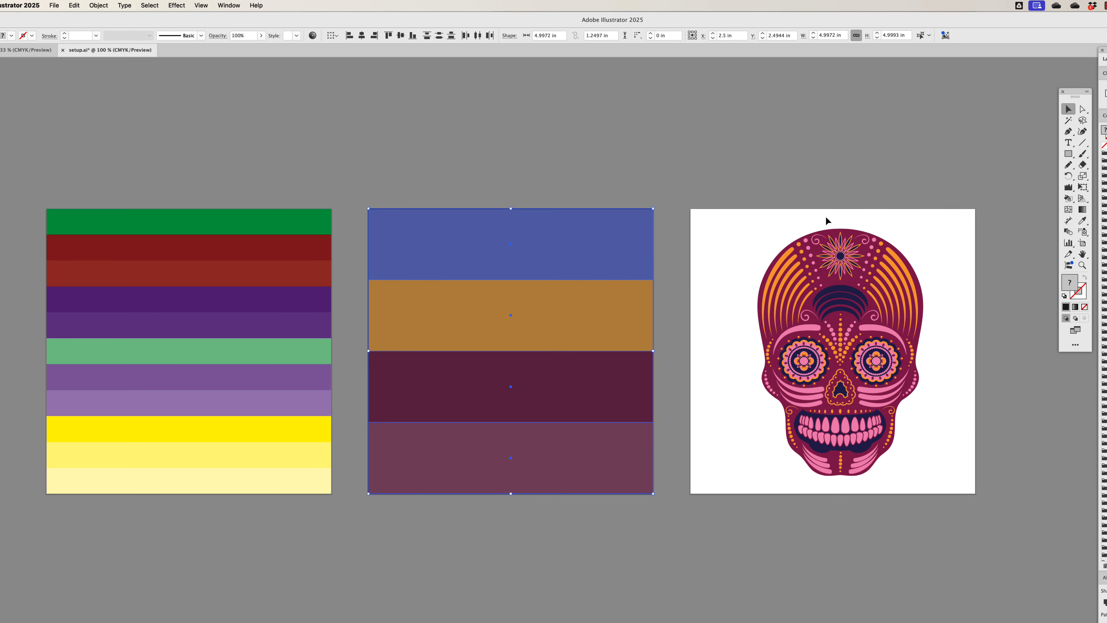
Step: Select the entire sugar skull artwork on the third artboard
scroll(562, 300, "right", 5)
scroll(562, 300, "down", 1)
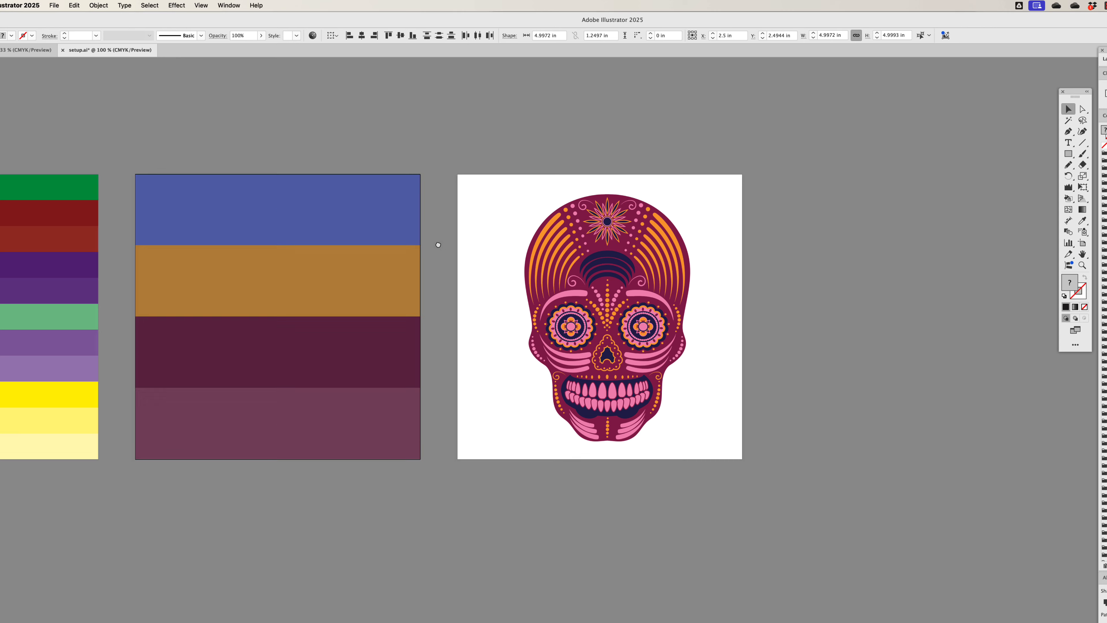
scroll(437, 248, "right", 3)
left_click_drag(362, 184, 603, 485)
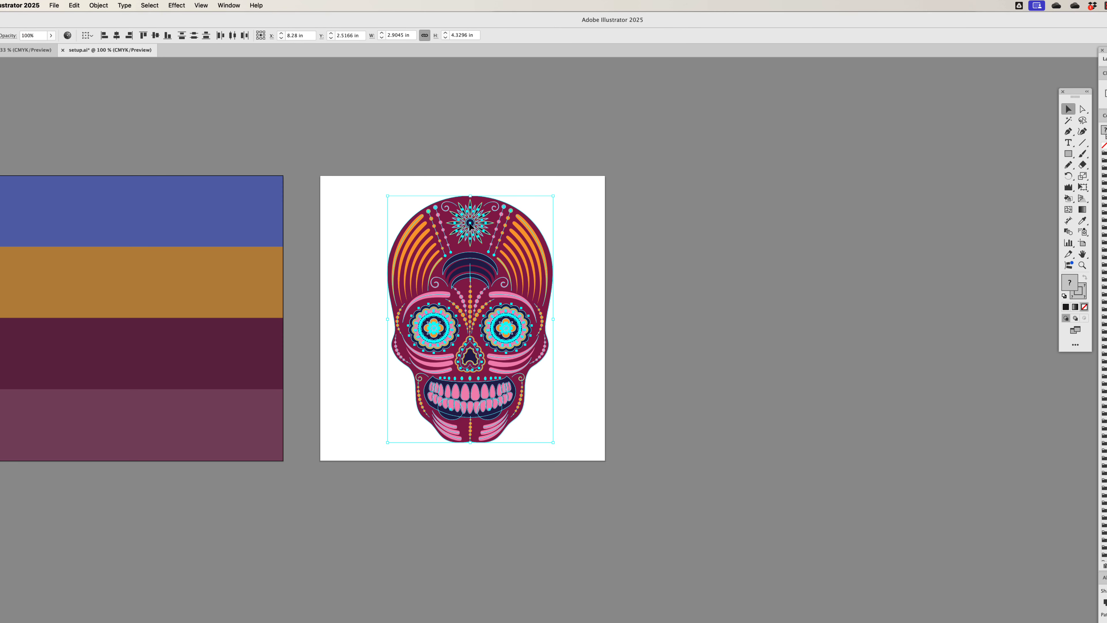
scroll(307, 196, "right", 2)
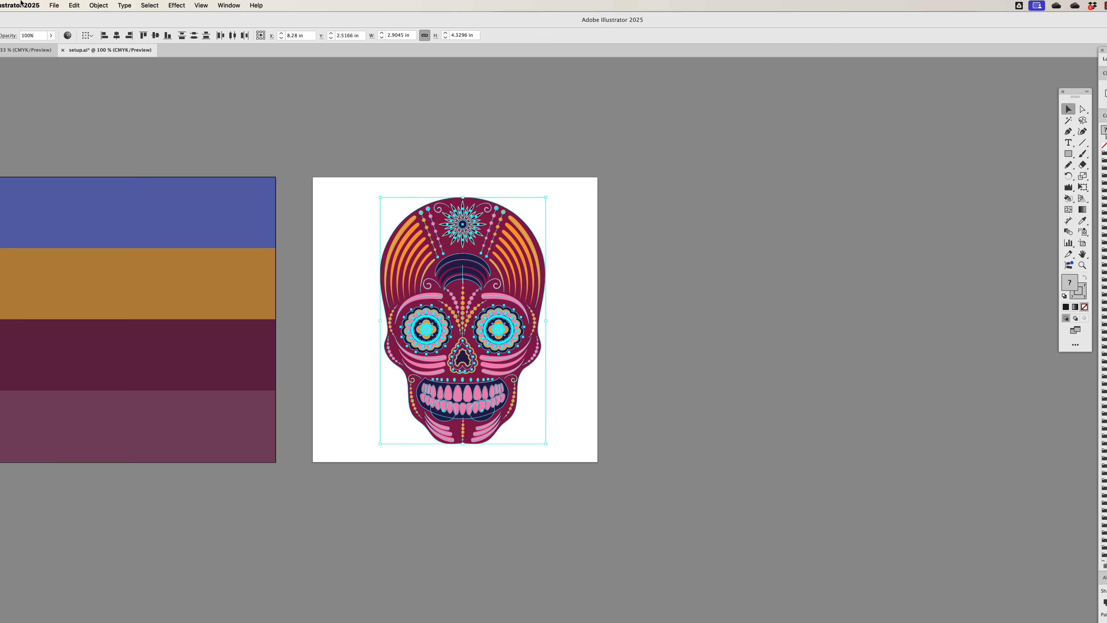
left_click(69, 6)
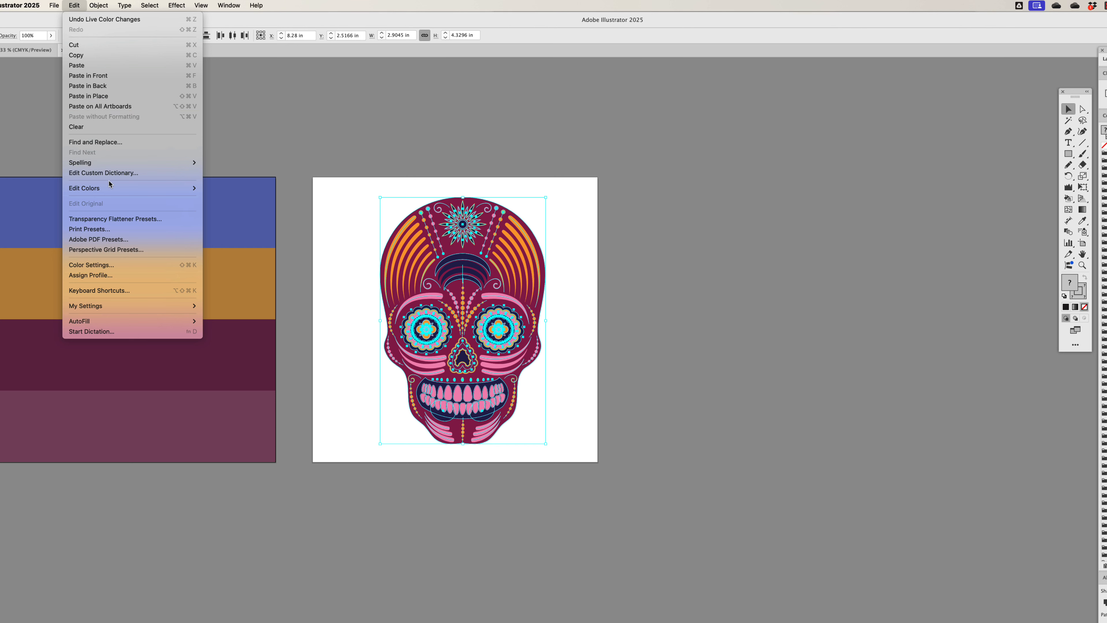
left_click(231, 188)
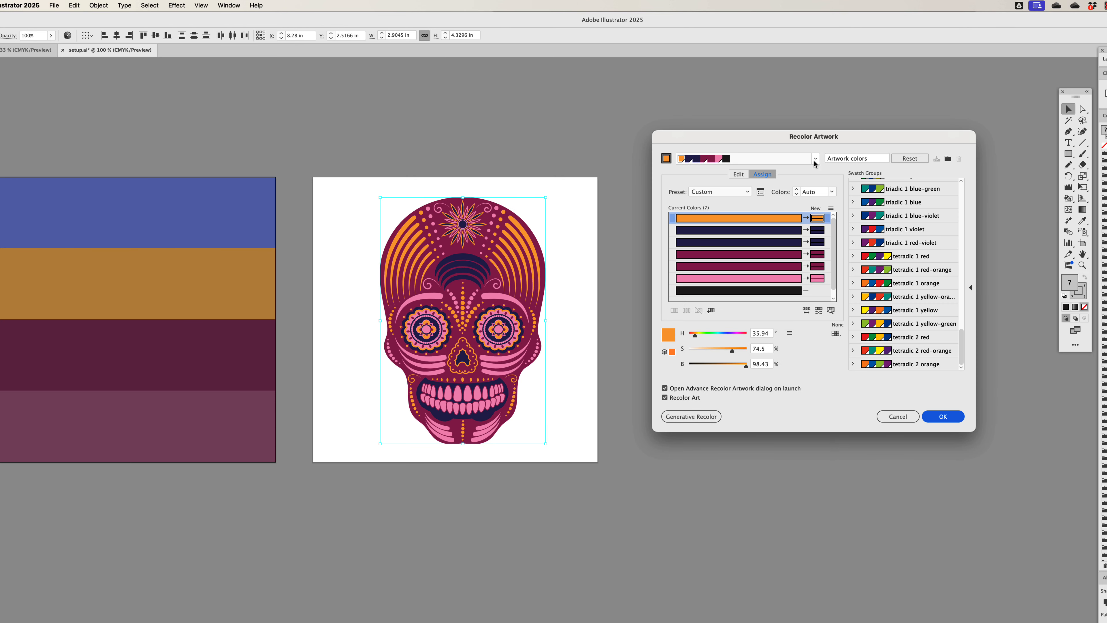
left_click(665, 388)
left_click(882, 415)
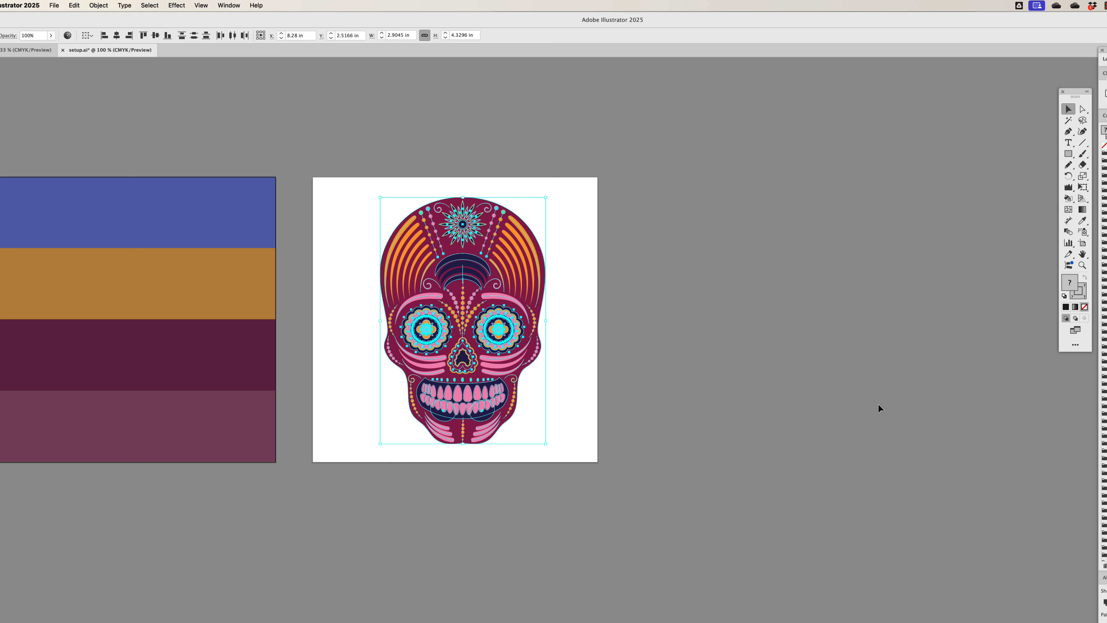
Step: Turn off opening the advanced Recolor Artwork dialog on launch for the skull and accept the dialog
left_click(98, 5)
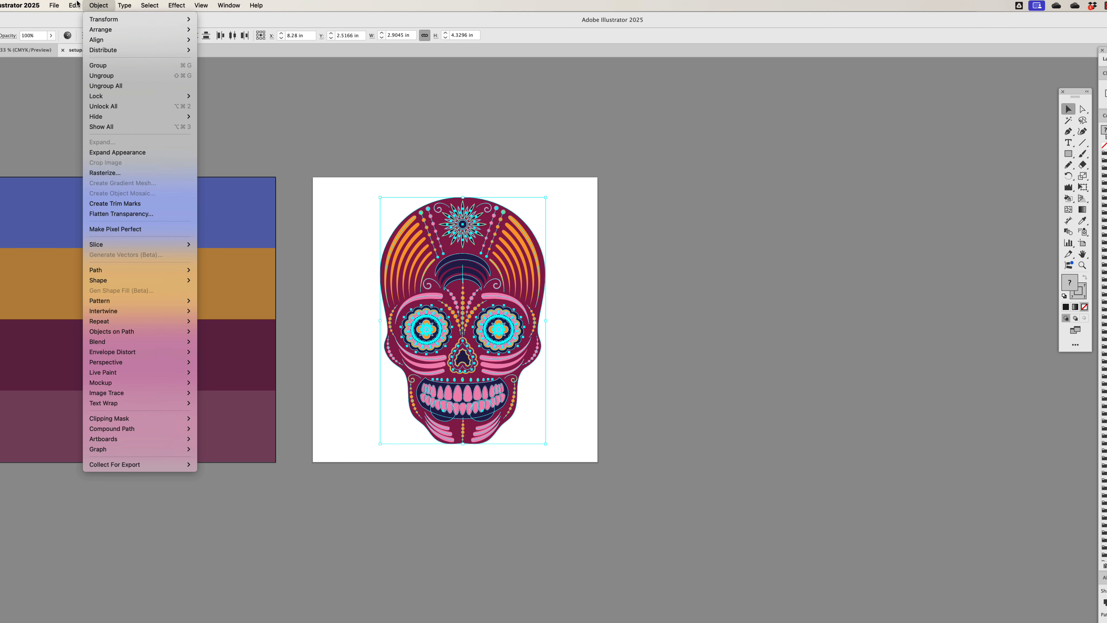
mouse_move(74, 5)
mouse_move(109, 191)
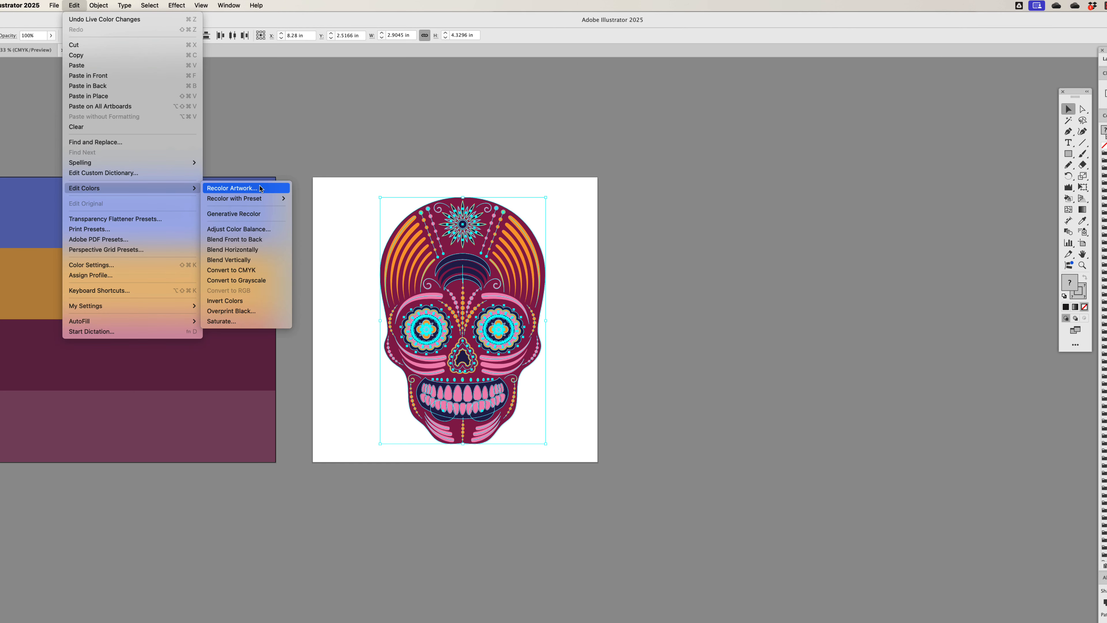
left_click(244, 188)
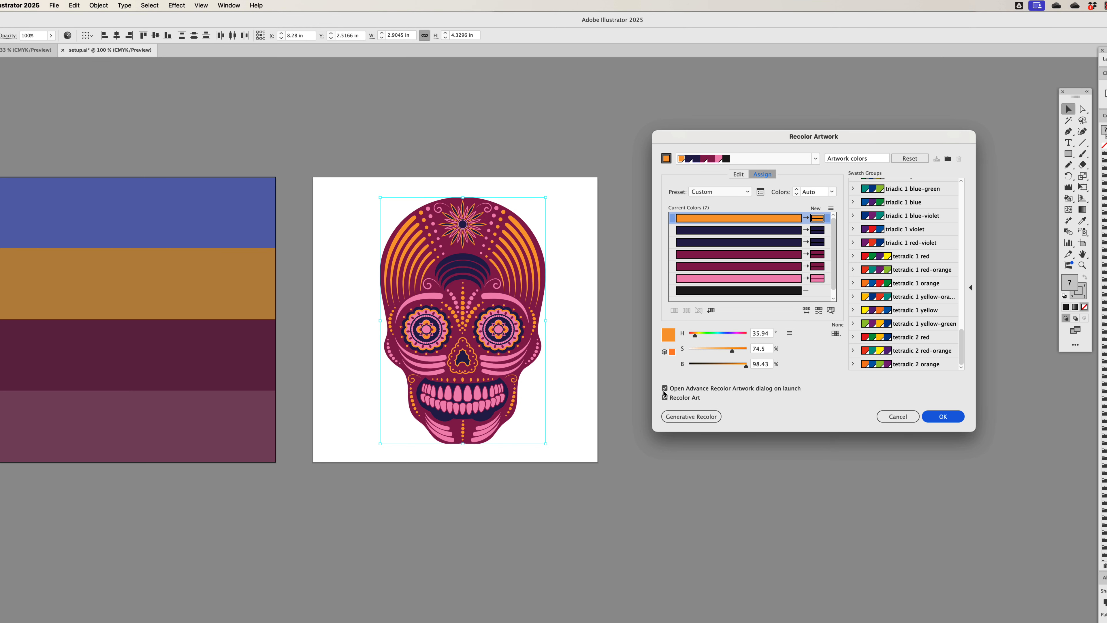
left_click(924, 418)
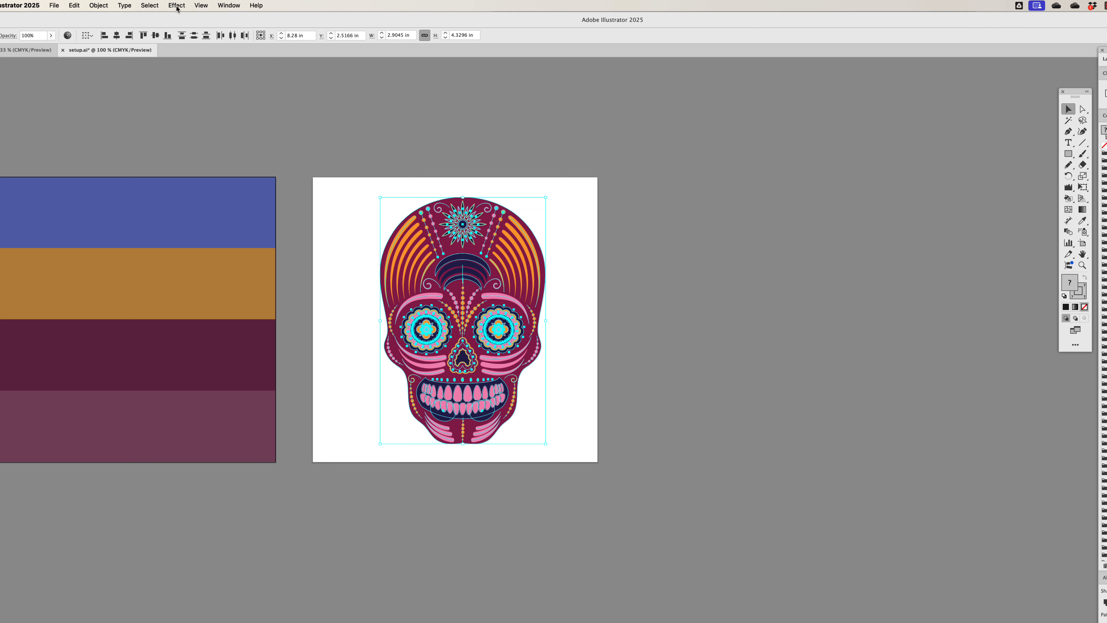
Step: Start recoloring the skull in the basic Recolor panel and shift the prominent color weights from pink toward navy, then toward orange
left_click(74, 5)
mouse_move(138, 188)
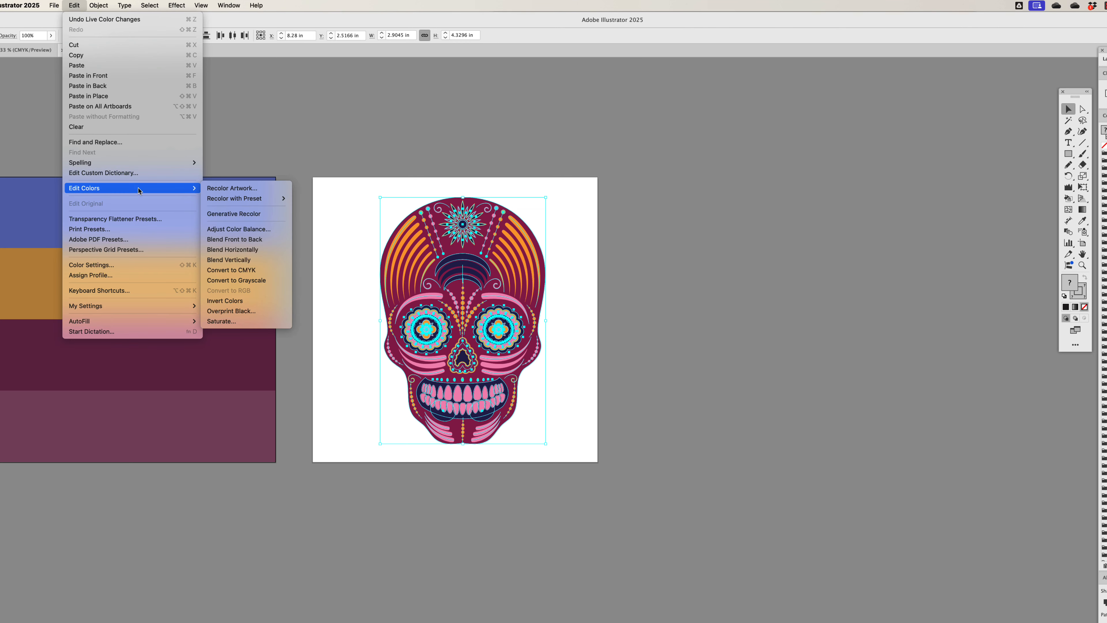
left_click(221, 188)
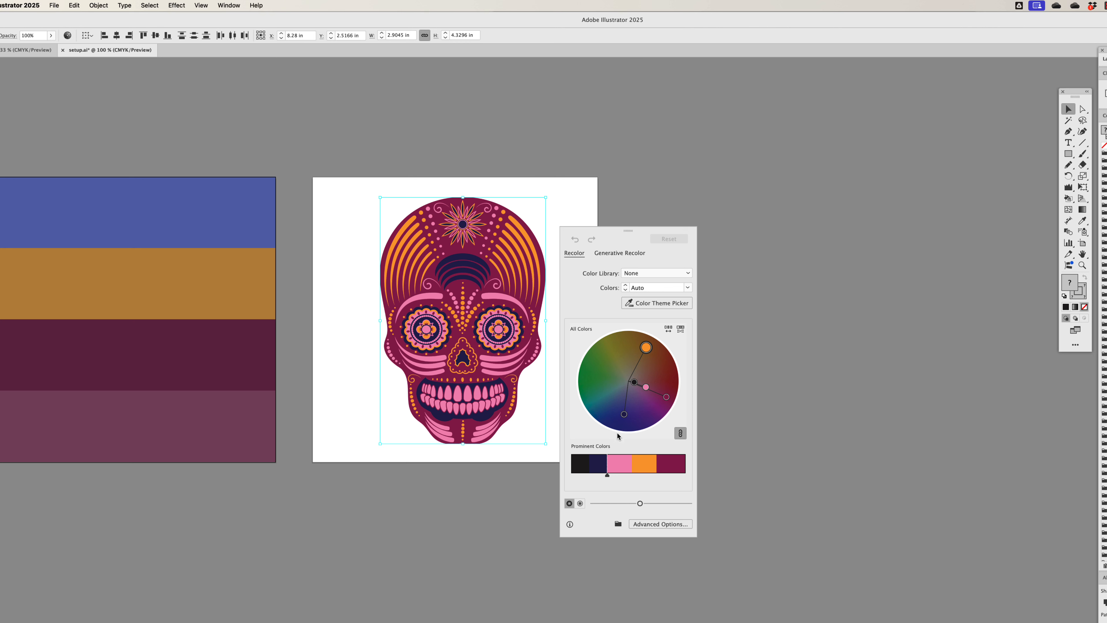
scroll(595, 455, "right", 1)
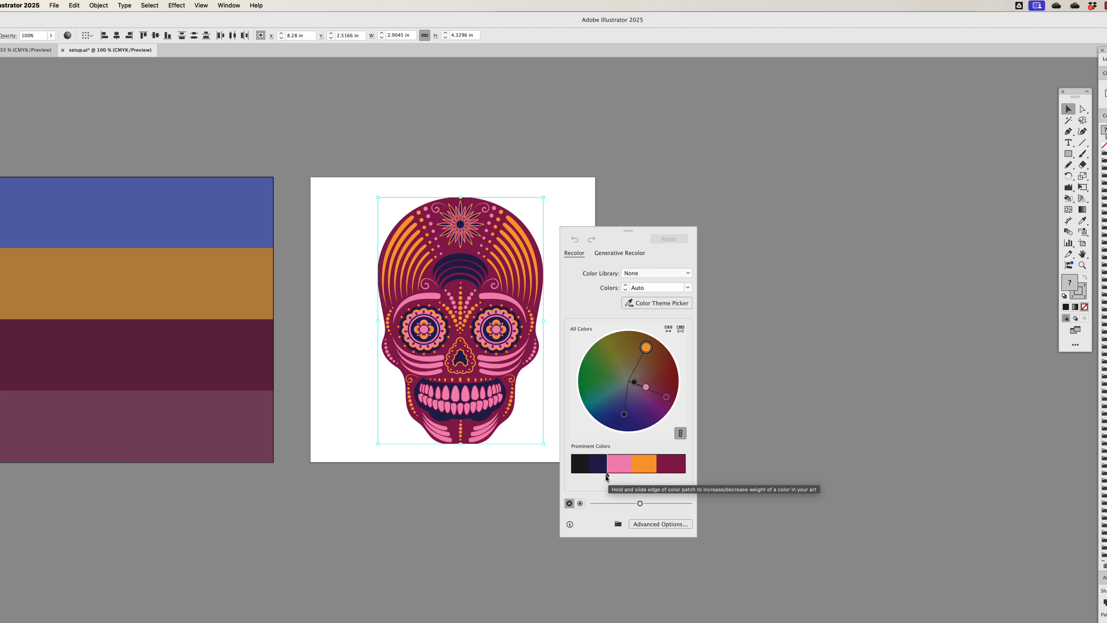
left_click_drag(606, 478, 621, 478)
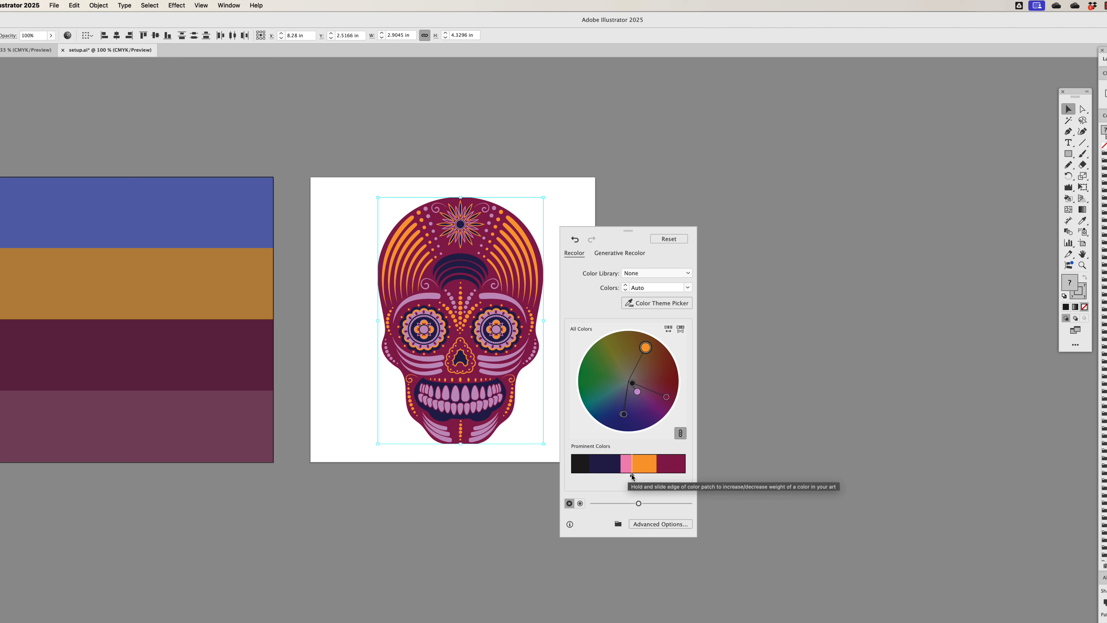
mouse_move(632, 476)
left_mouse_down()
mouse_move(607, 478)
mouse_move(685, 478)
mouse_move(637, 477)
left_mouse_up()
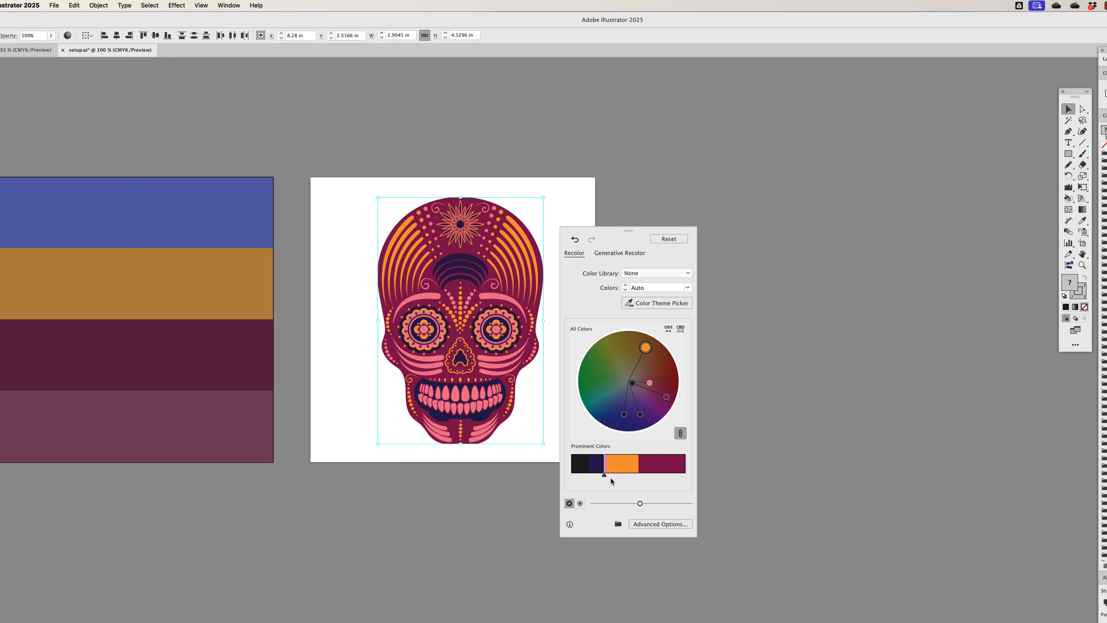
Step: Make pink, orange and finally maroon in turn the heaviest of the skull's prominent colors
left_click_drag(606, 476, 669, 476)
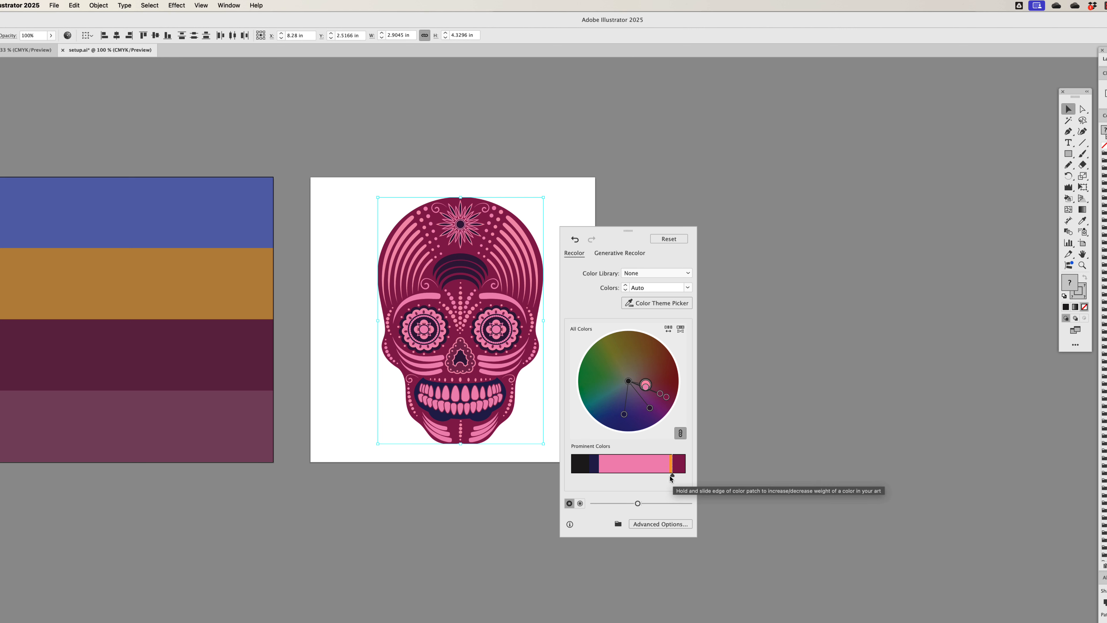
left_click_drag(672, 475, 614, 477)
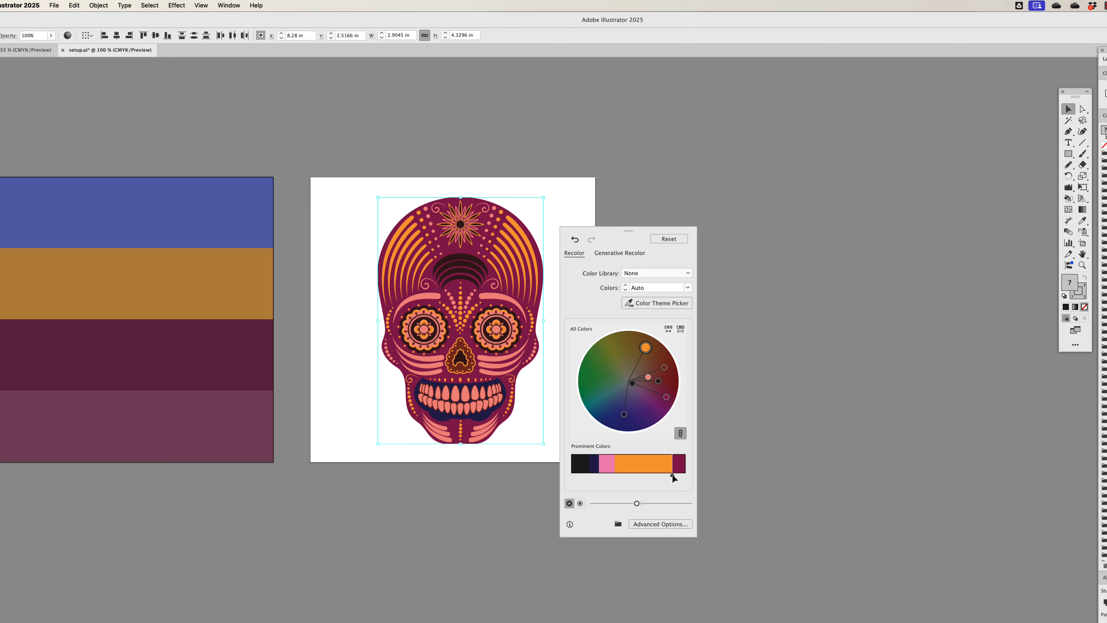
left_click_drag(672, 476, 587, 475)
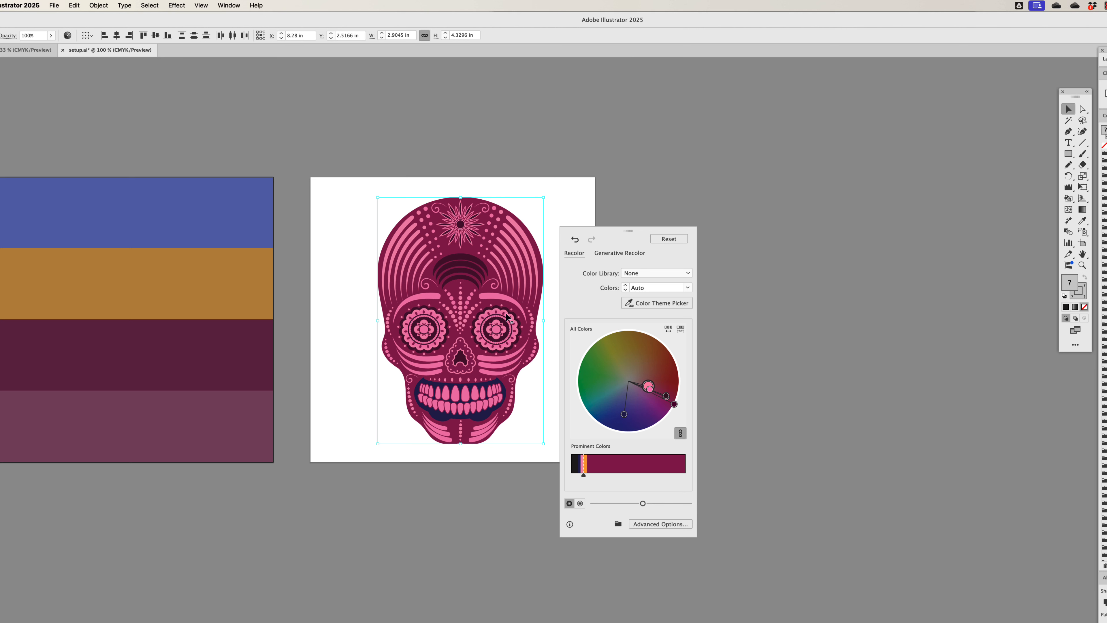
Step: Shift the prominent color weights toward pink, then make navy dominant and widen the black share
left_click_drag(584, 476, 654, 475)
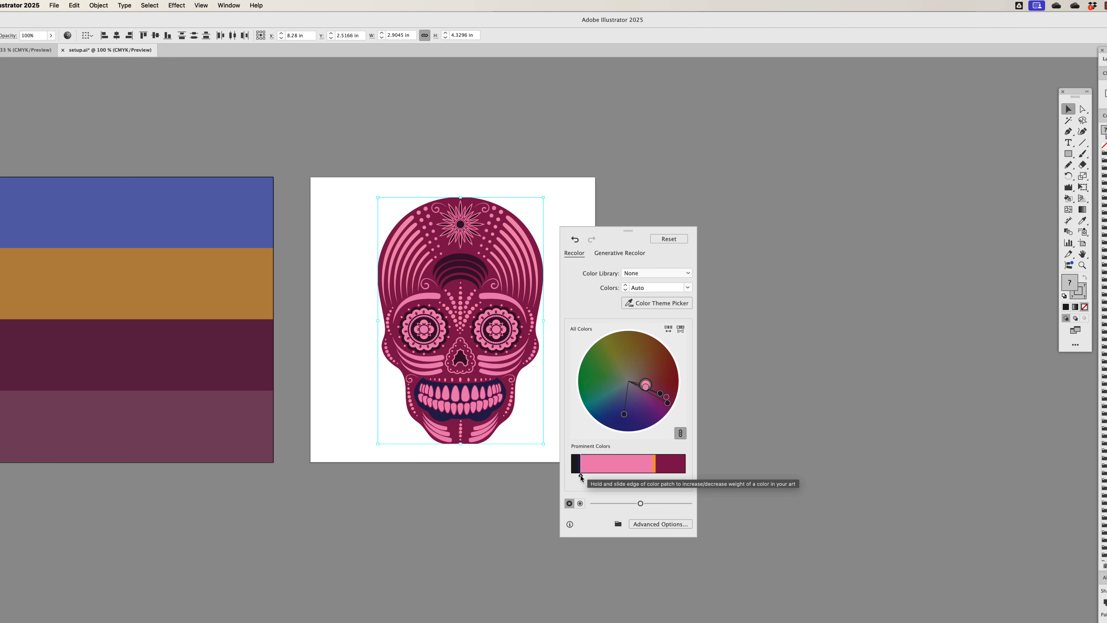
left_click_drag(580, 477, 657, 475)
mouse_move(575, 476)
left_mouse_down()
mouse_move(648, 478)
mouse_move(596, 476)
left_mouse_up()
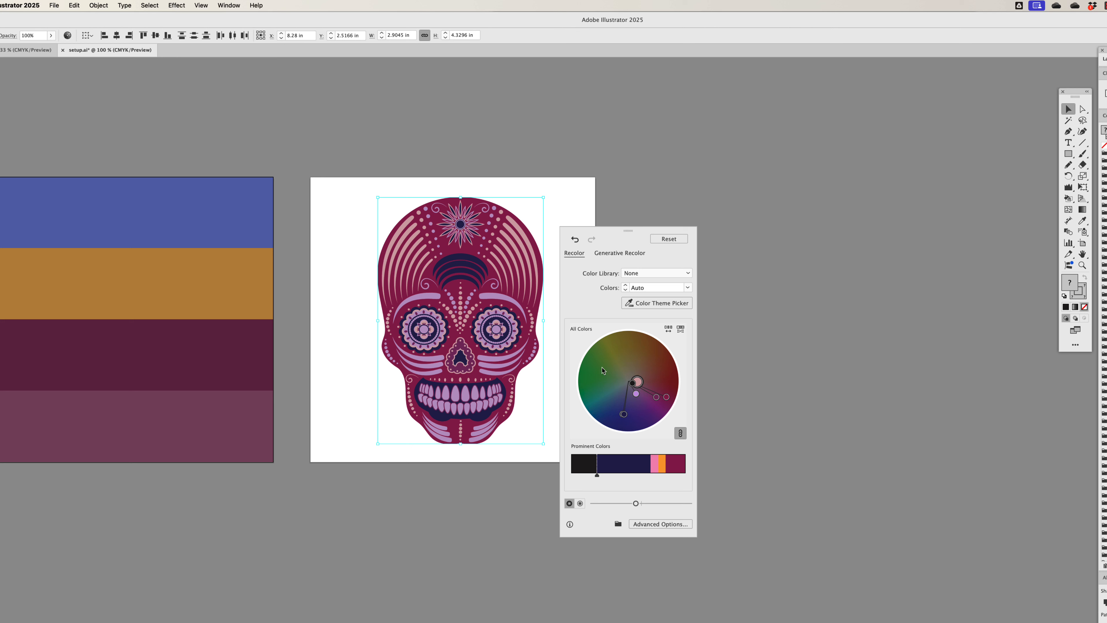
left_click(658, 473)
Step: Darken all the skull's colors, brighten them to the maximum, and display brightness and hue on the color wheel
left_click_drag(634, 504, 595, 504)
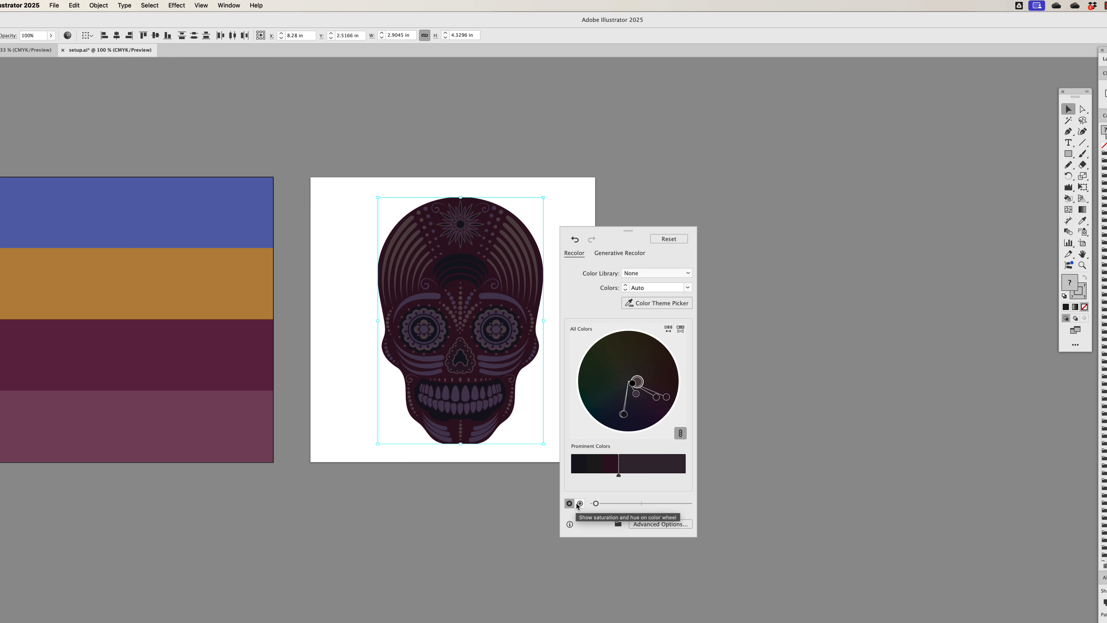
left_click_drag(595, 503, 699, 506)
left_click(580, 504)
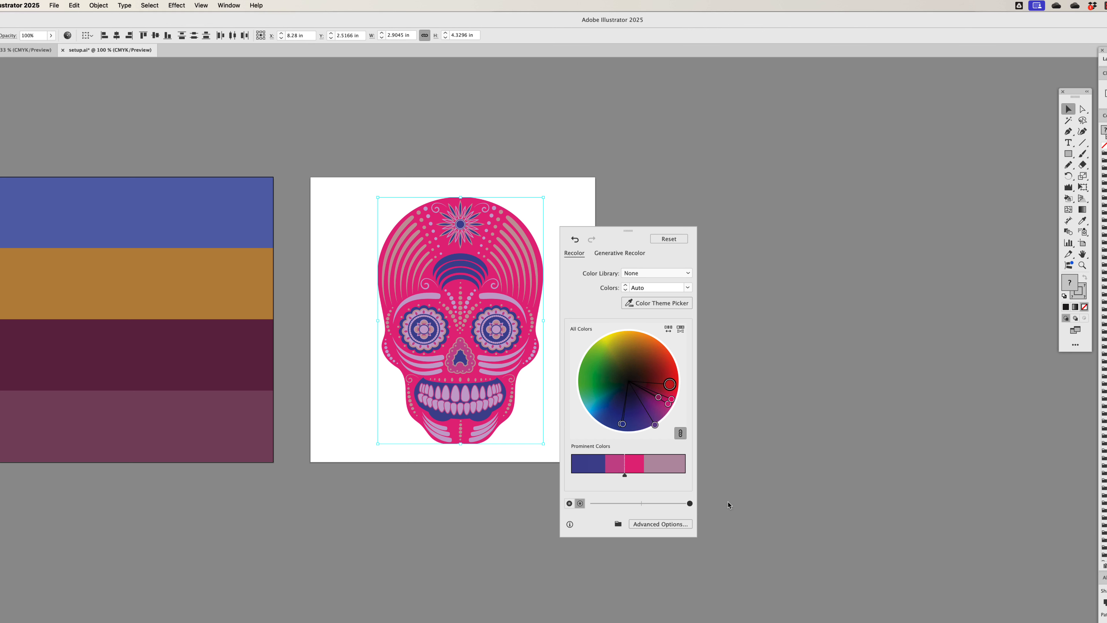
Step: Rotate the linked colors on the wheel to oranges and reds, and open the advanced options beside the skull
left_click_drag(661, 395, 633, 352)
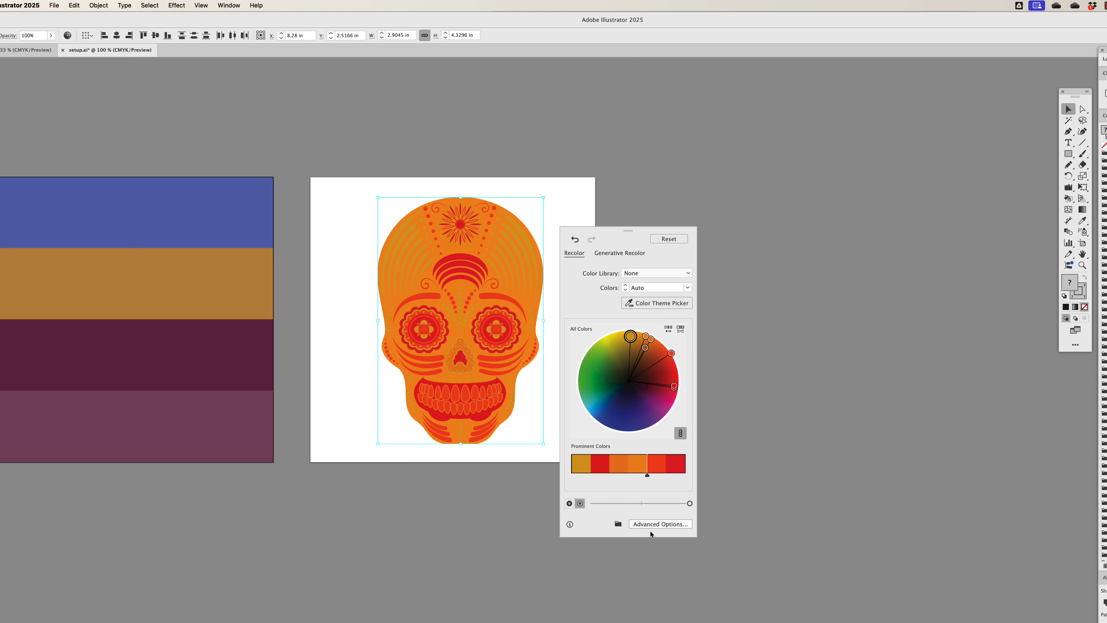
scroll(631, 338, "right", 1)
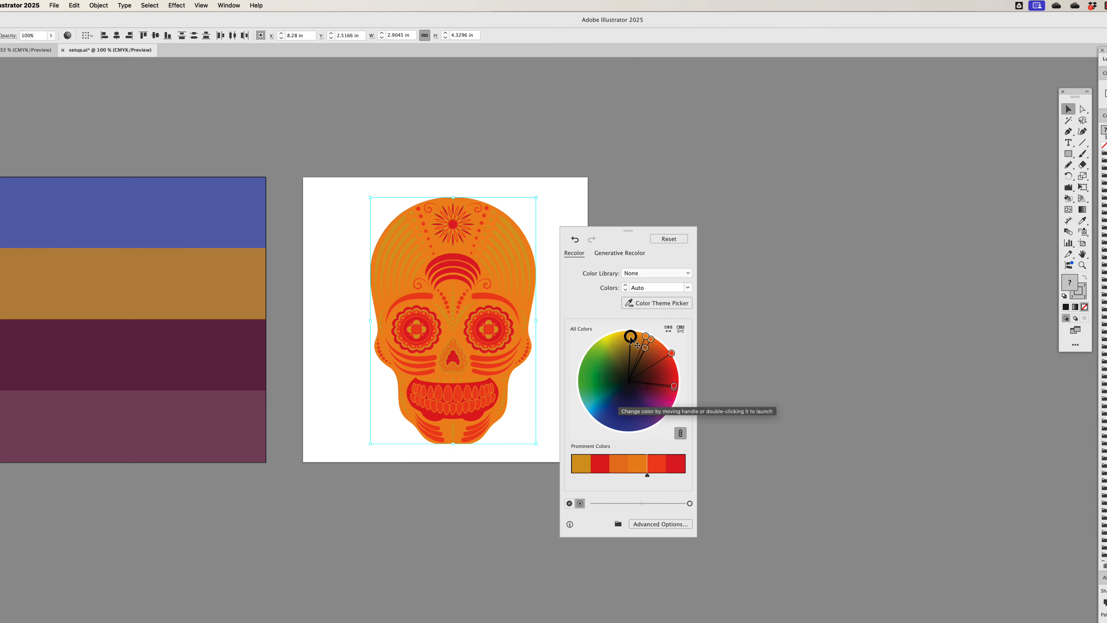
left_click(664, 527)
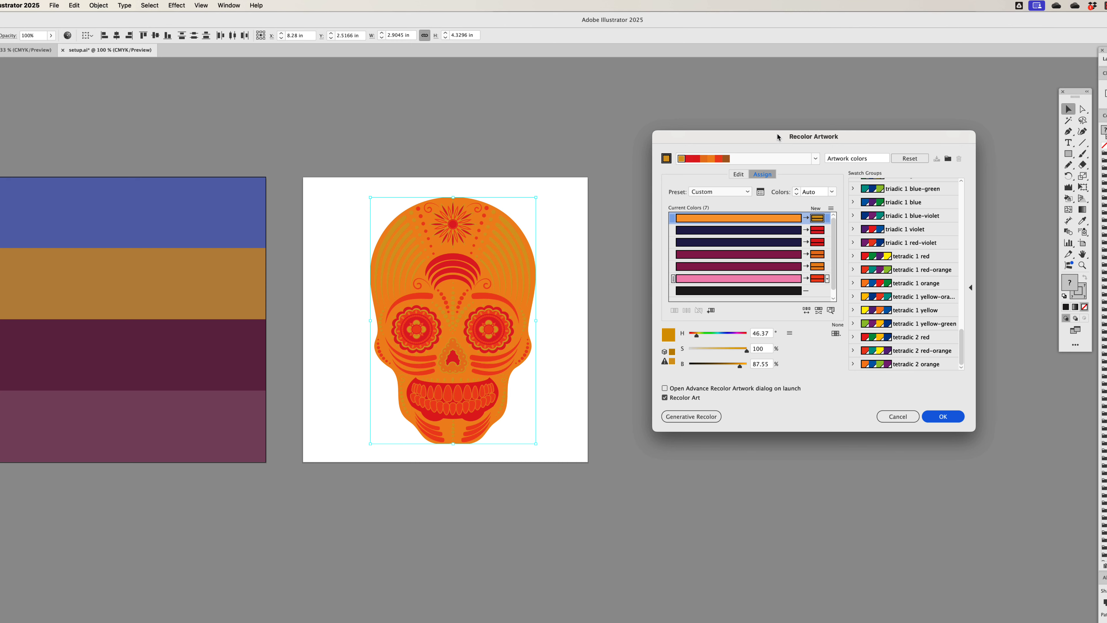
left_click_drag(776, 139, 726, 183)
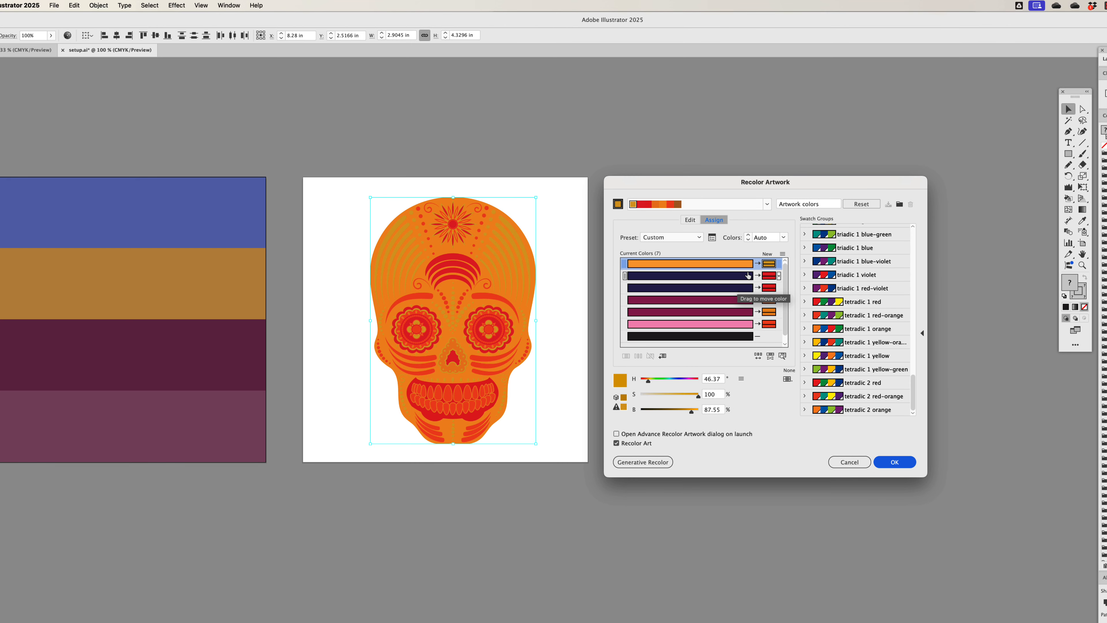
Step: Examine the available color counts and the Color Reduction Options without changing any setting
left_click(783, 238)
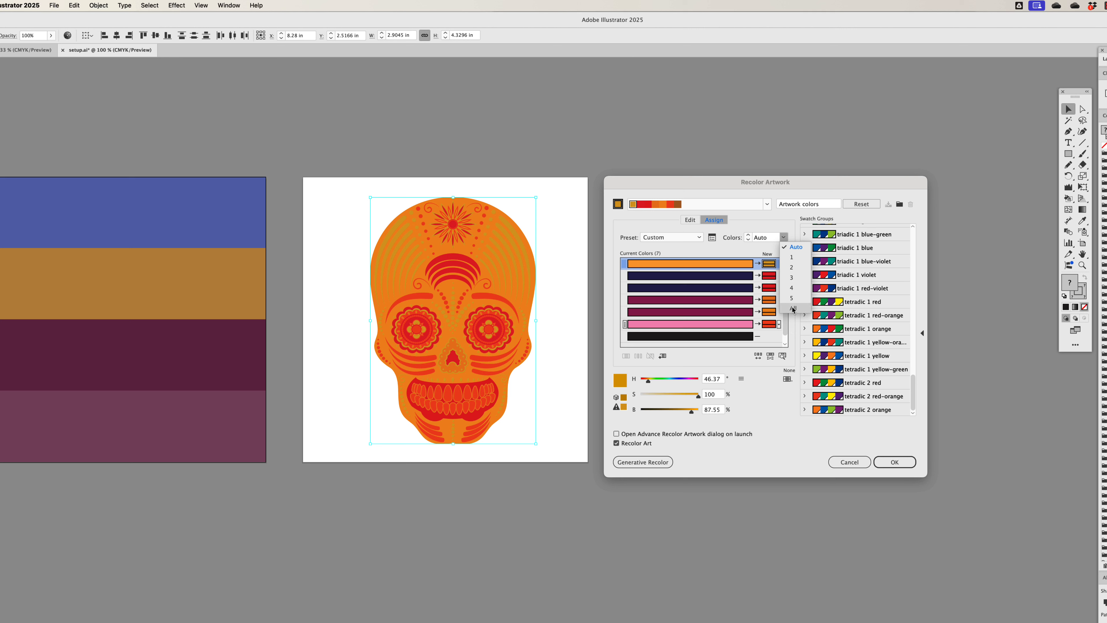
left_click(749, 219)
left_click(713, 238)
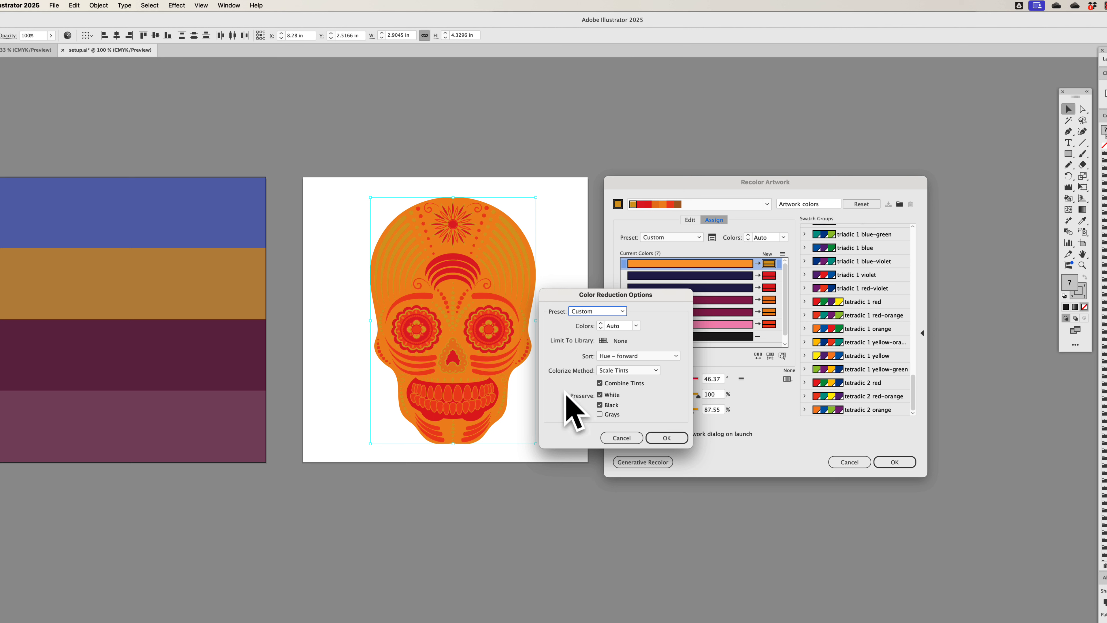
left_click(621, 438)
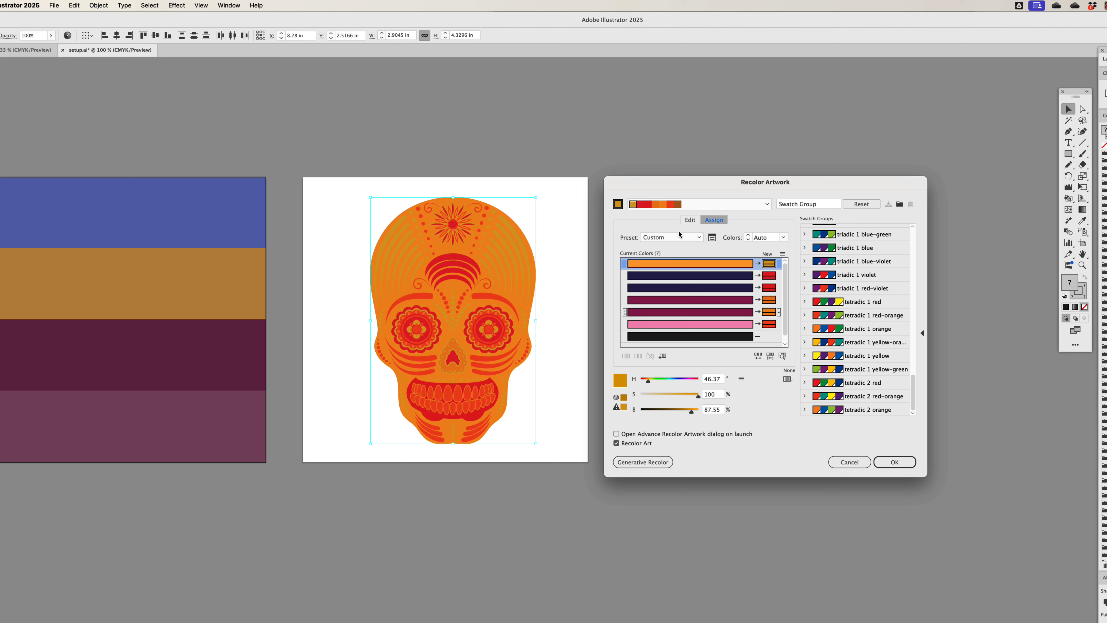
Step: Set the first navy row's new color as the base color, and recolor the skull with the tetradic 1 red swatch group
left_click(769, 275)
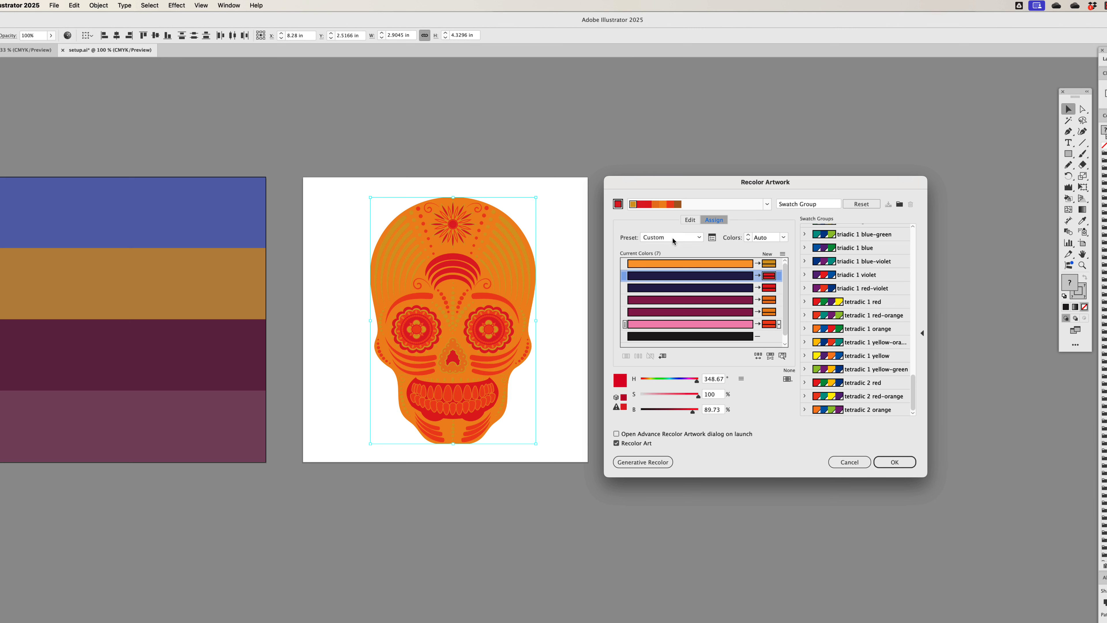
left_click(618, 204)
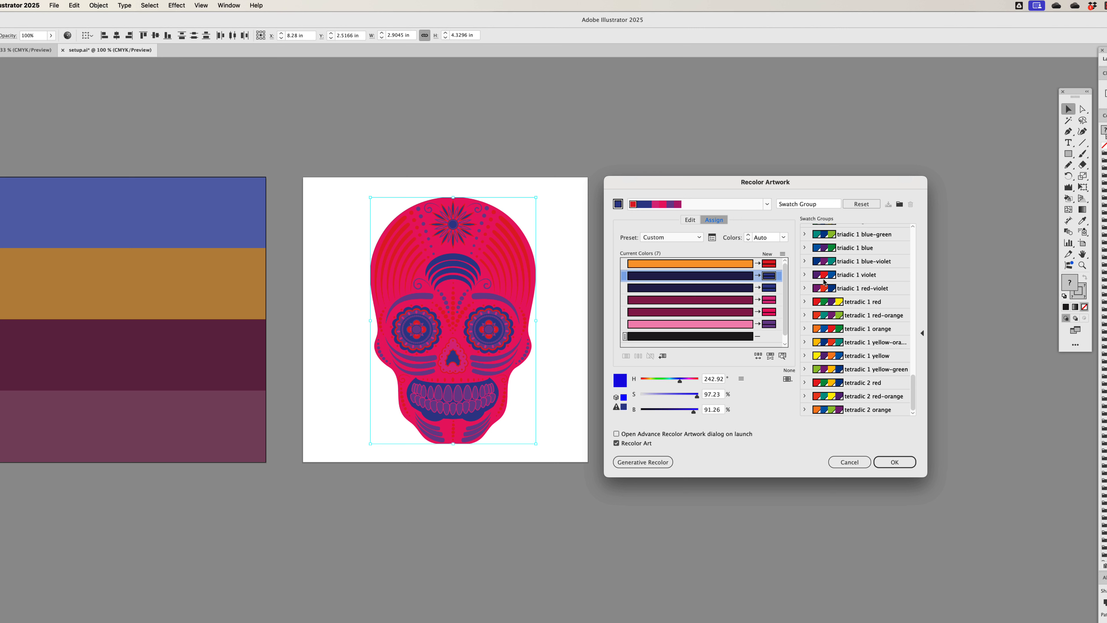
left_click(841, 303)
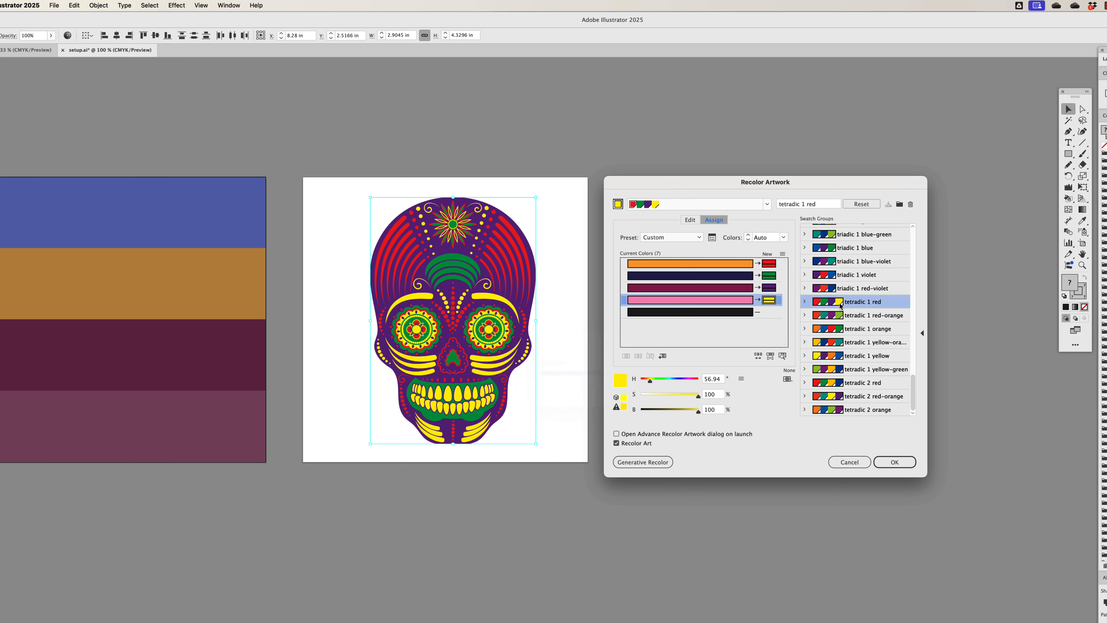
Step: Set the pink row's new yellow as the base color, and apply the Tetrad harmony rule to the skull
left_click(618, 204)
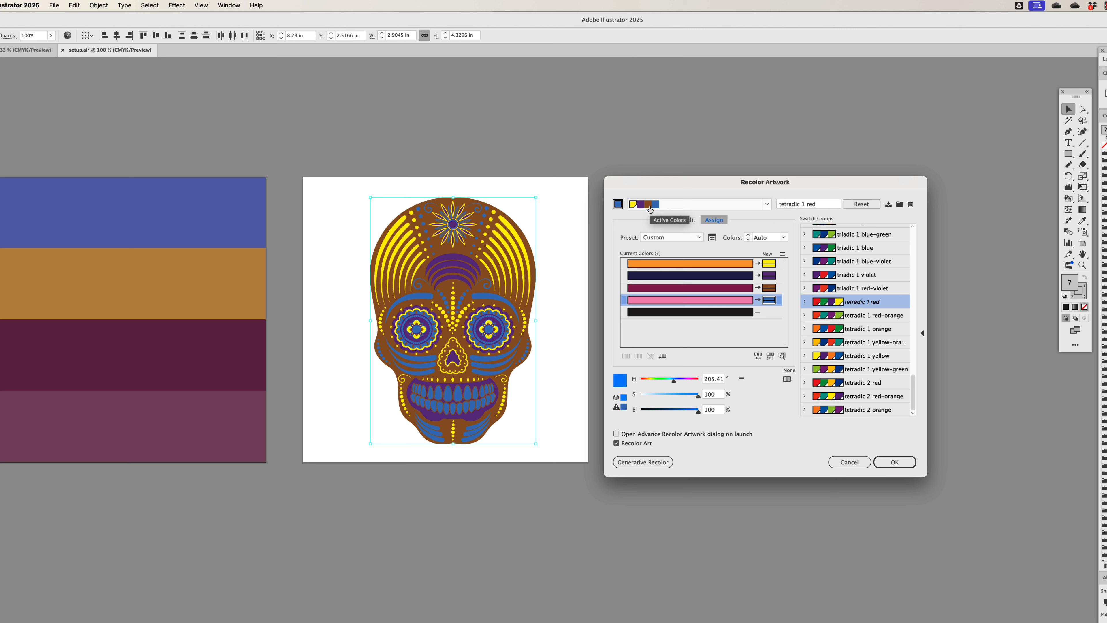
left_click(767, 204)
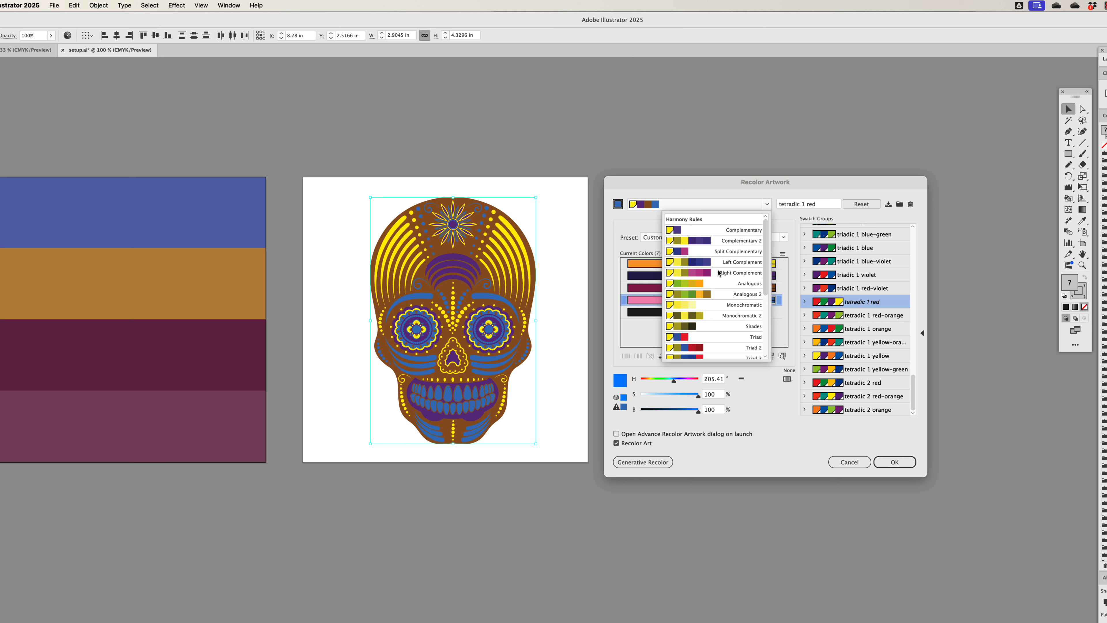
scroll(761, 274, "down", 4)
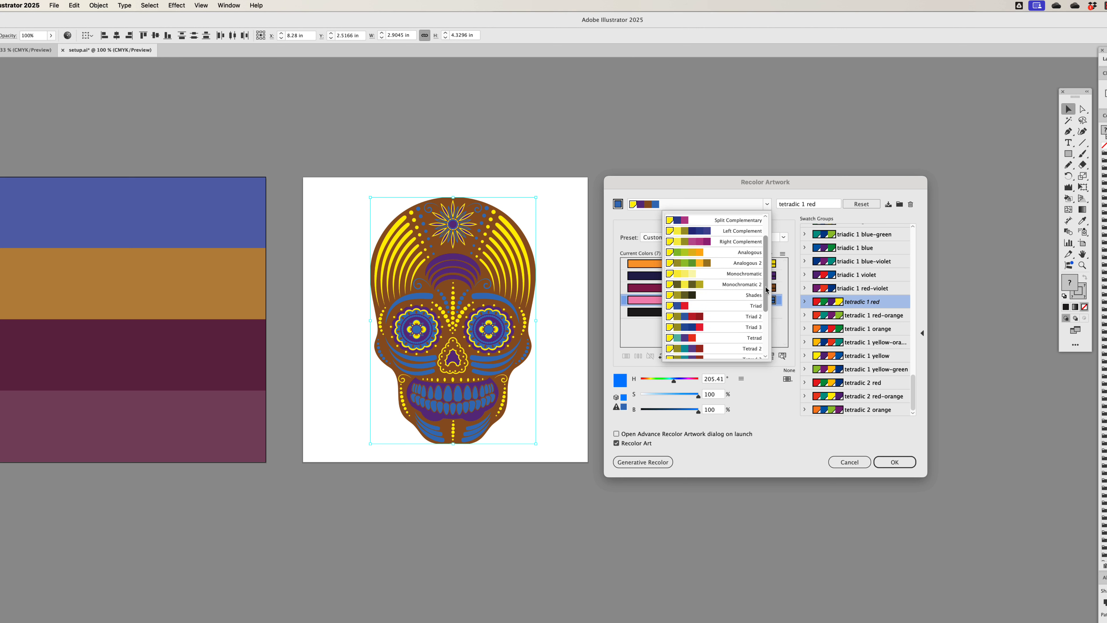
scroll(749, 245, "down", 2)
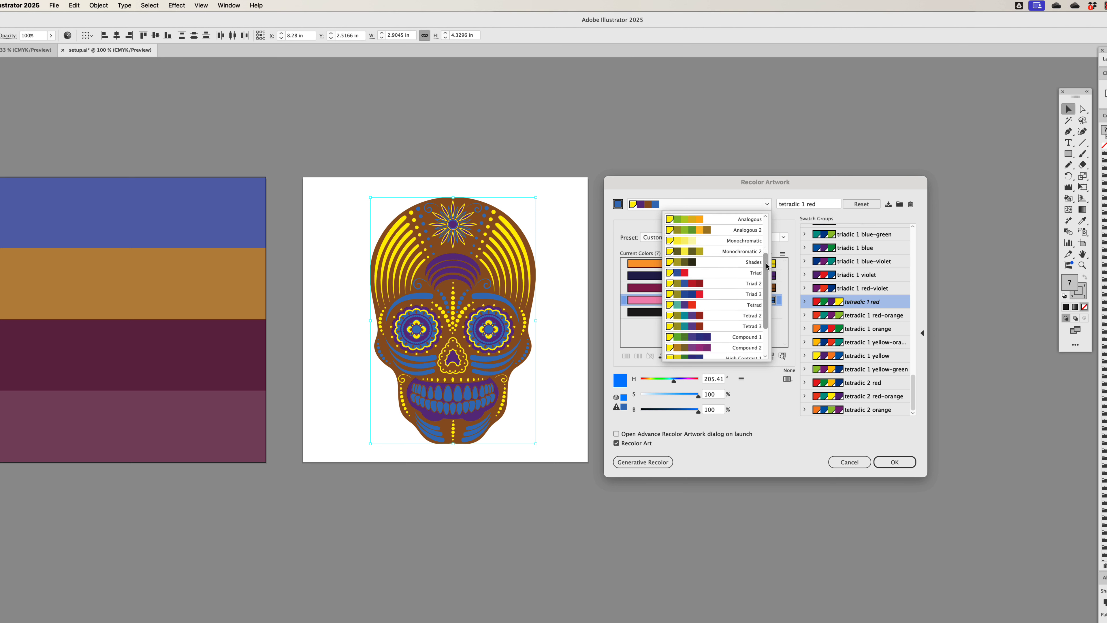
scroll(755, 261, "down", 1)
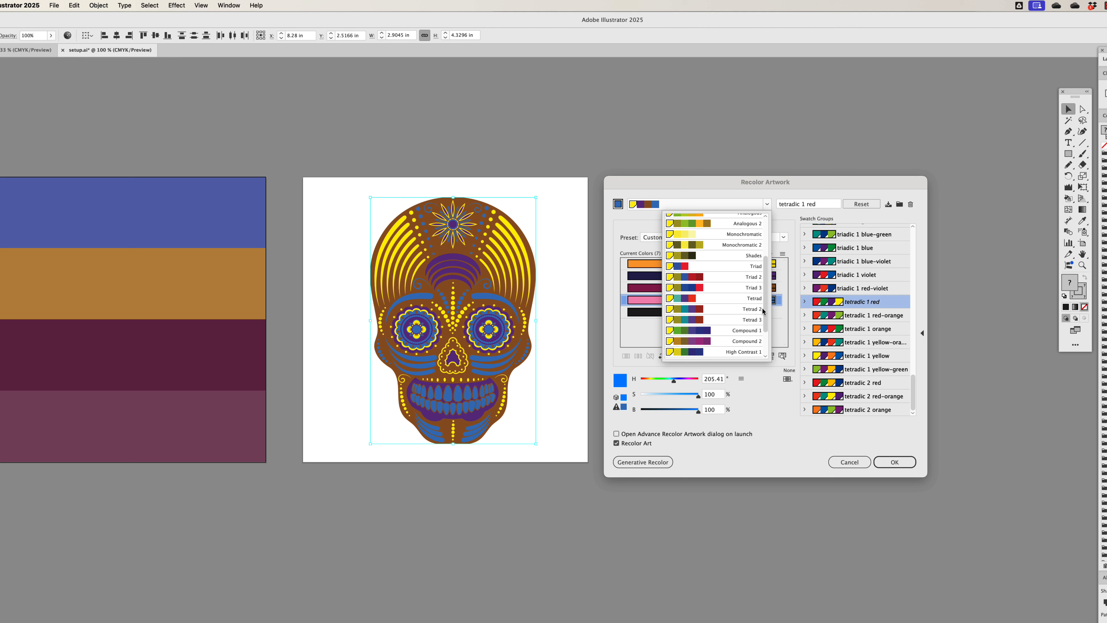
scroll(765, 338, "down", 4)
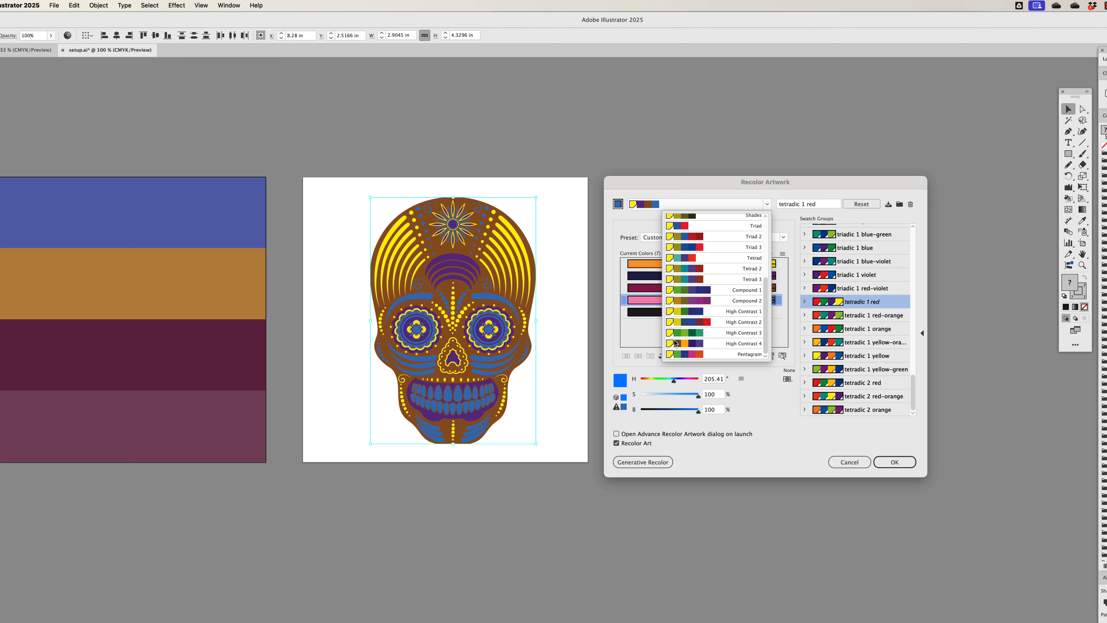
scroll(711, 271, "up", 5)
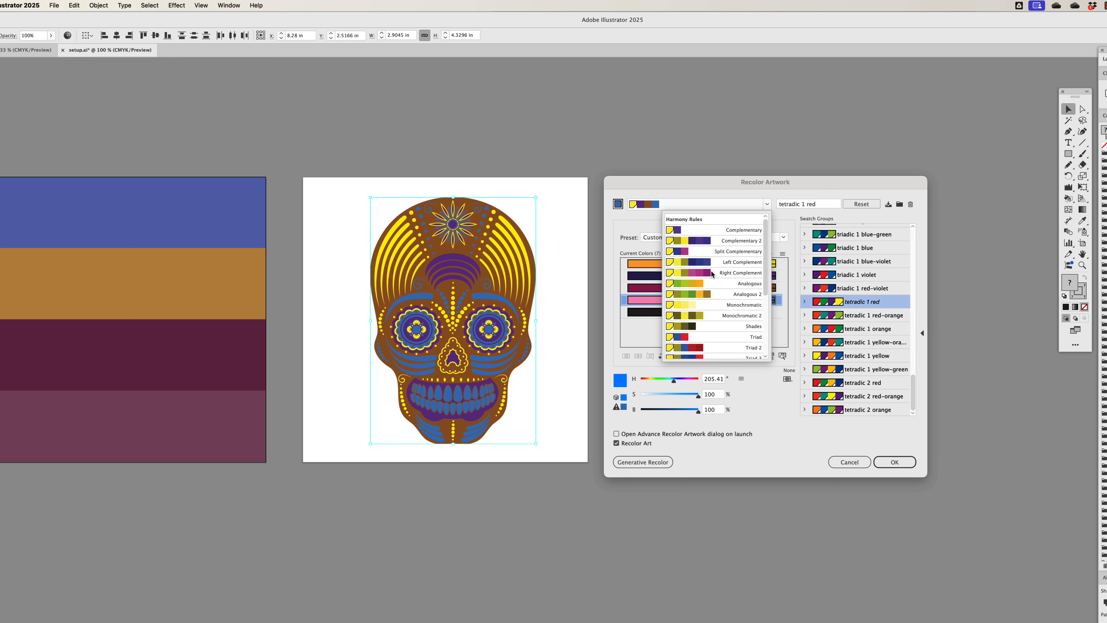
scroll(712, 273, "down", 5)
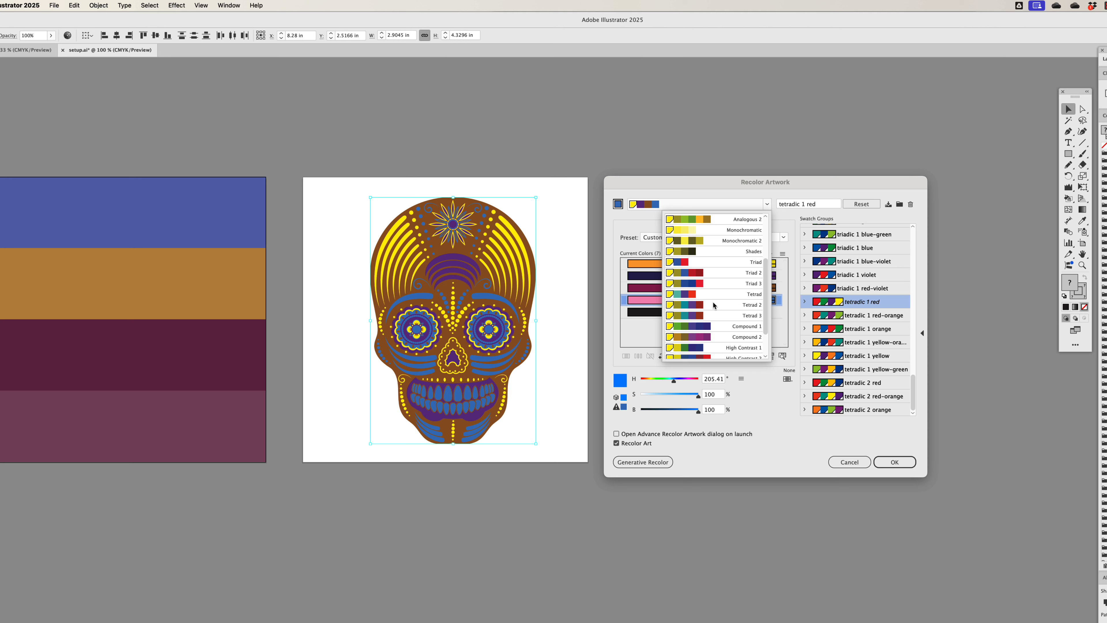
left_click(701, 293)
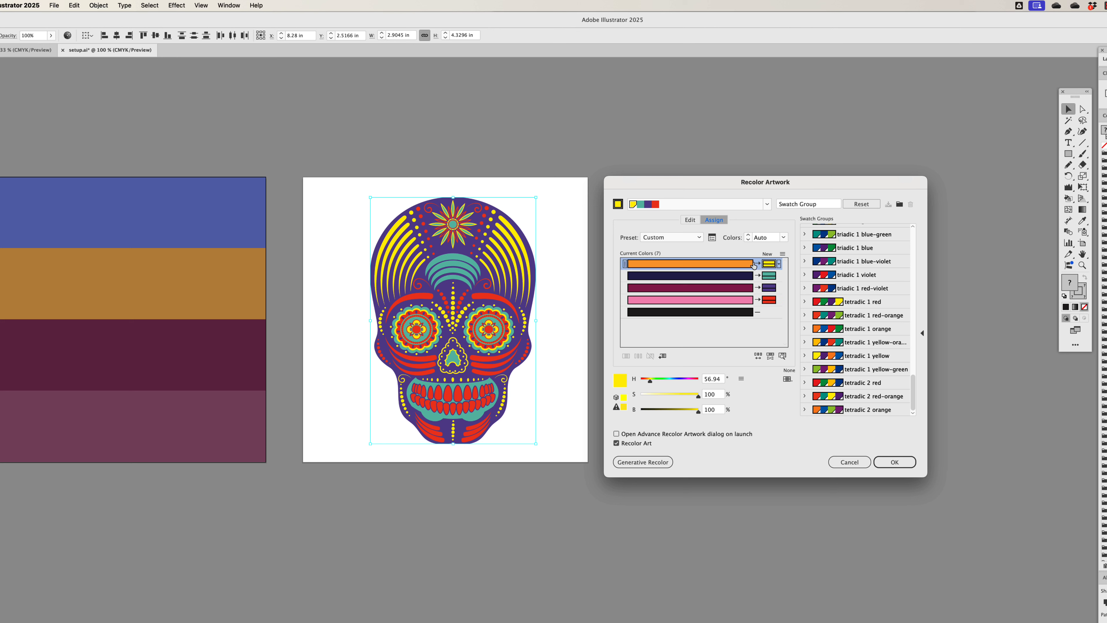
Step: Merge the black row into the pink row, and check the colorization methods for that row's new red
left_click(702, 313)
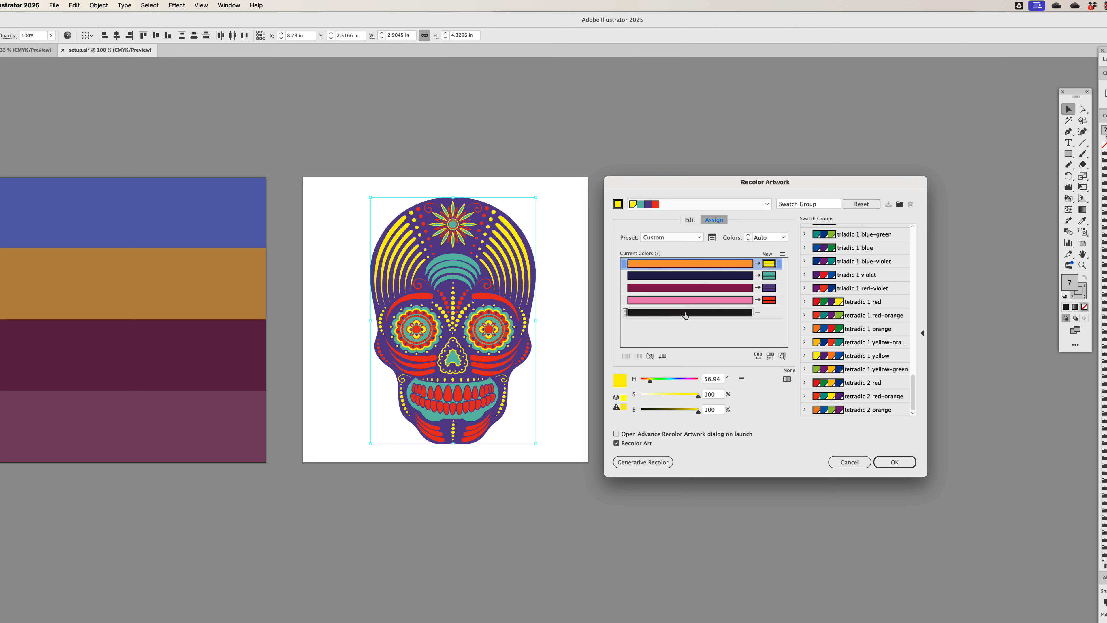
left_click_drag(686, 307, 686, 302)
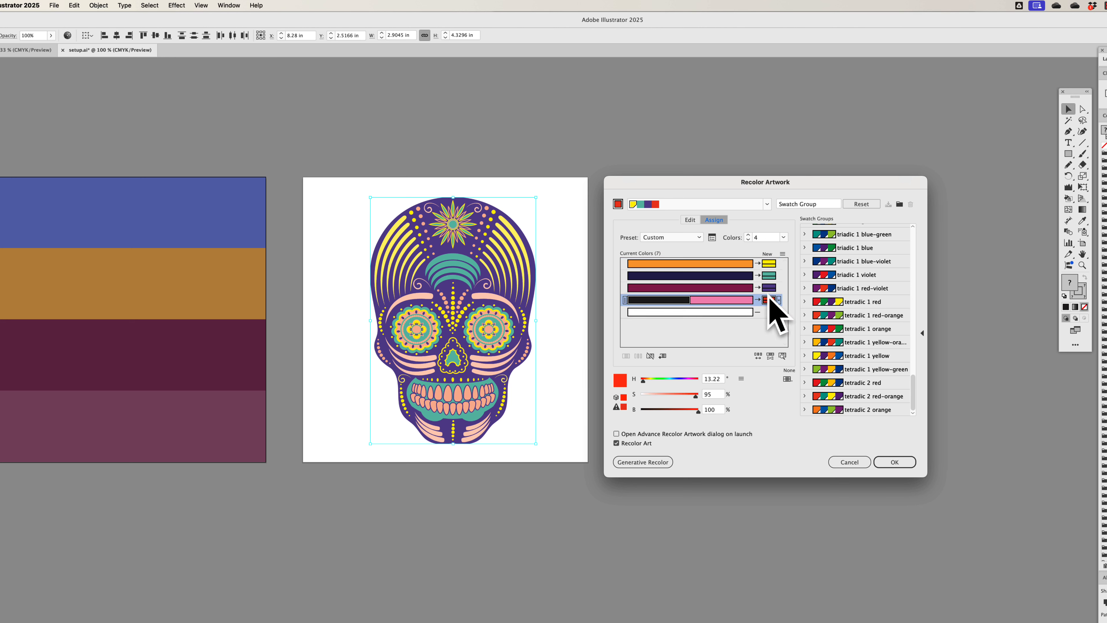
left_click(779, 300)
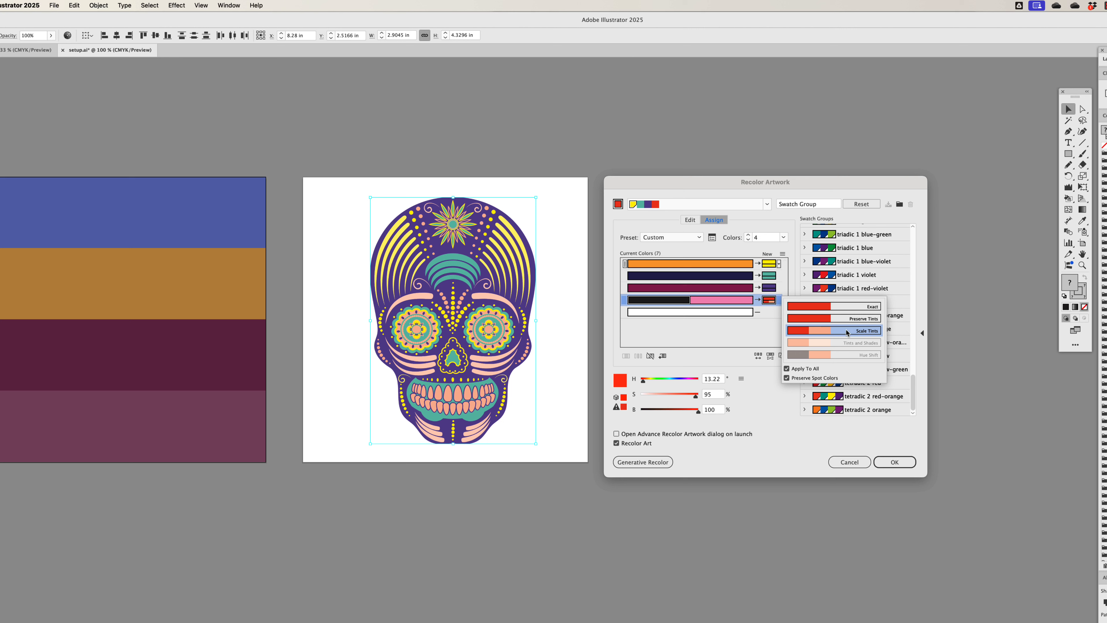
left_click(769, 339)
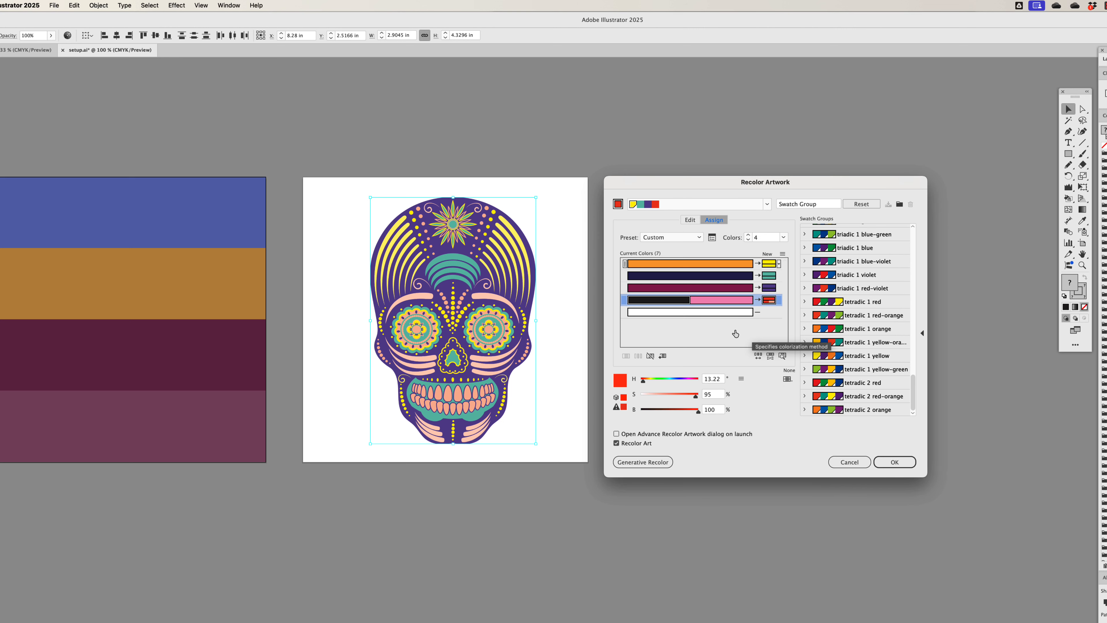
Step: Move black from the pink row through the navy row into the maroon row, and move one maroon shade into the pink row
left_click_drag(672, 301, 677, 278)
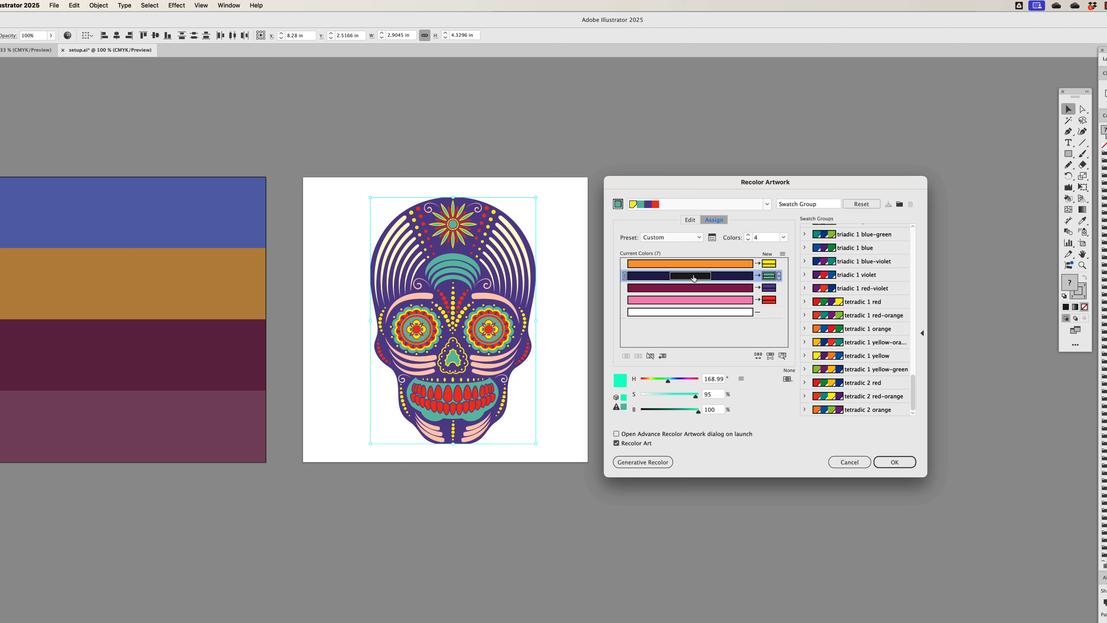
left_click_drag(693, 280, 689, 289)
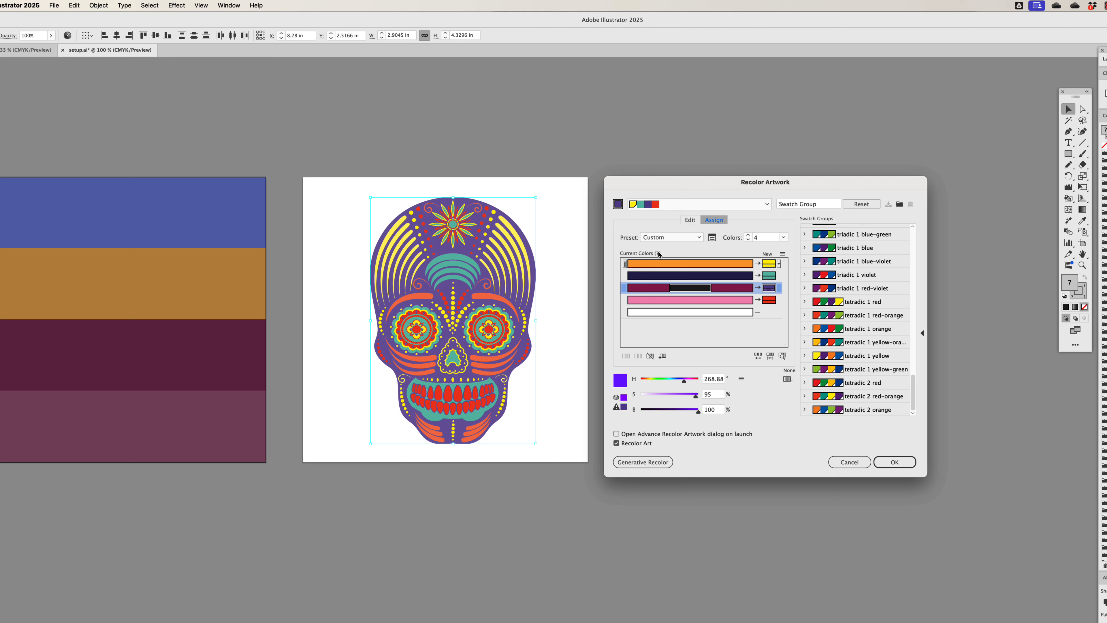
left_click(668, 266)
left_click(660, 280)
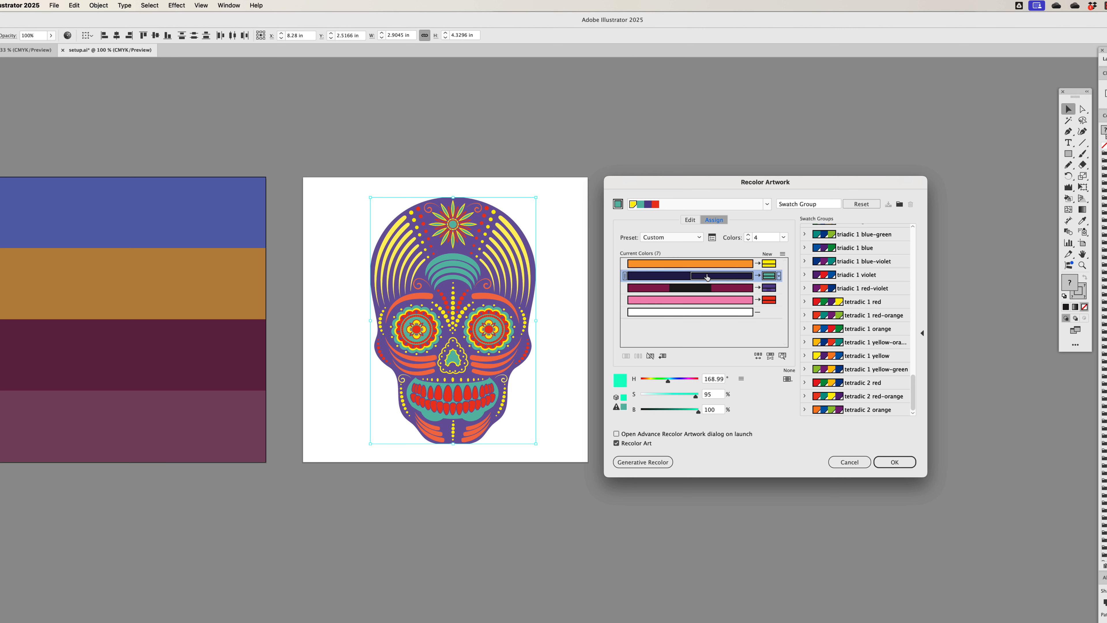
left_click(693, 288)
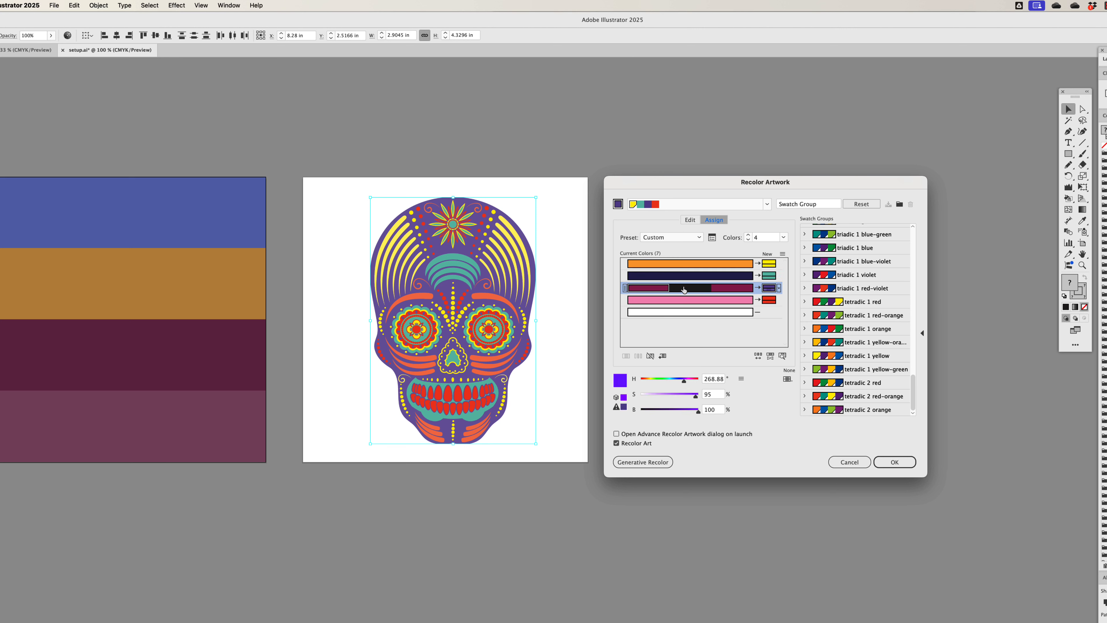
left_click(708, 302)
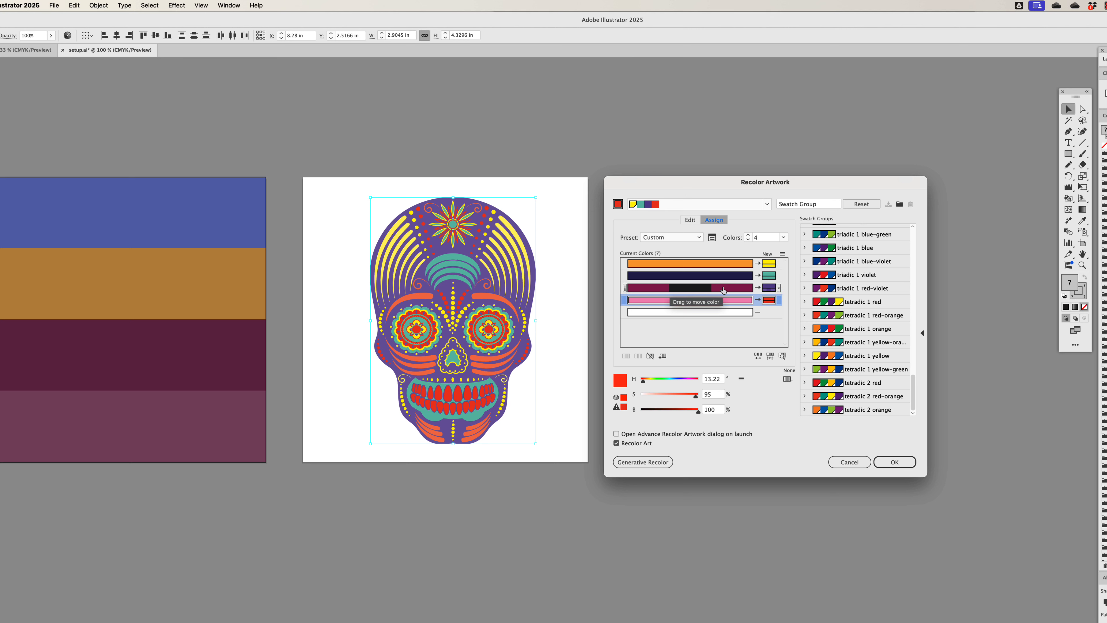
left_click_drag(715, 287, 714, 302)
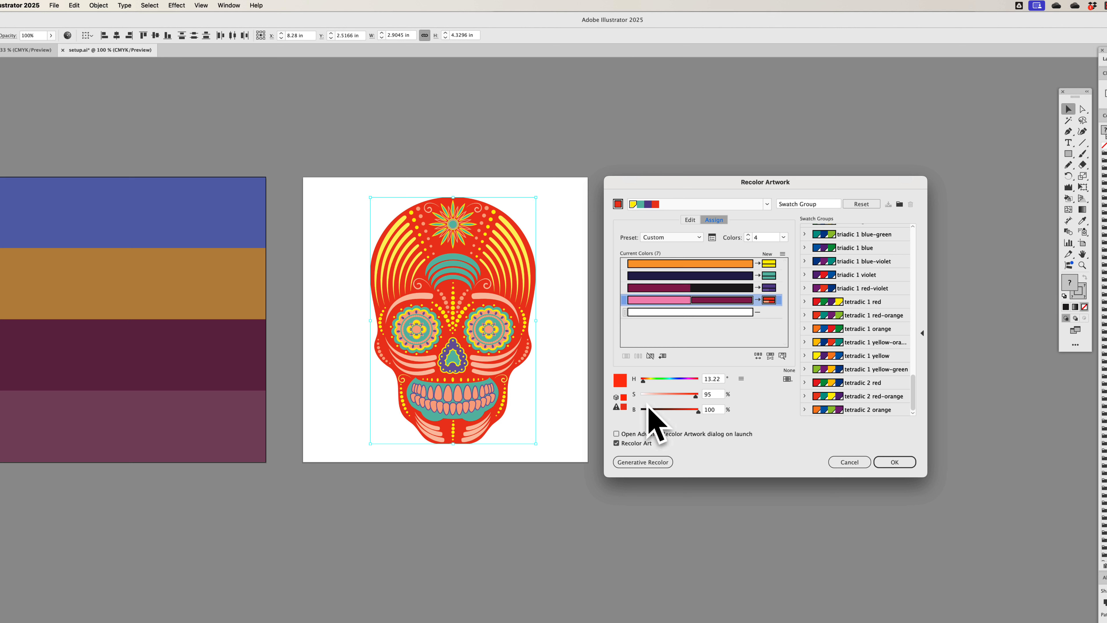
Step: Randomly change the saturation and brightness of the skull's new colors several times
left_click(770, 356)
left_click(770, 355)
left_click(770, 356)
left_click(770, 355)
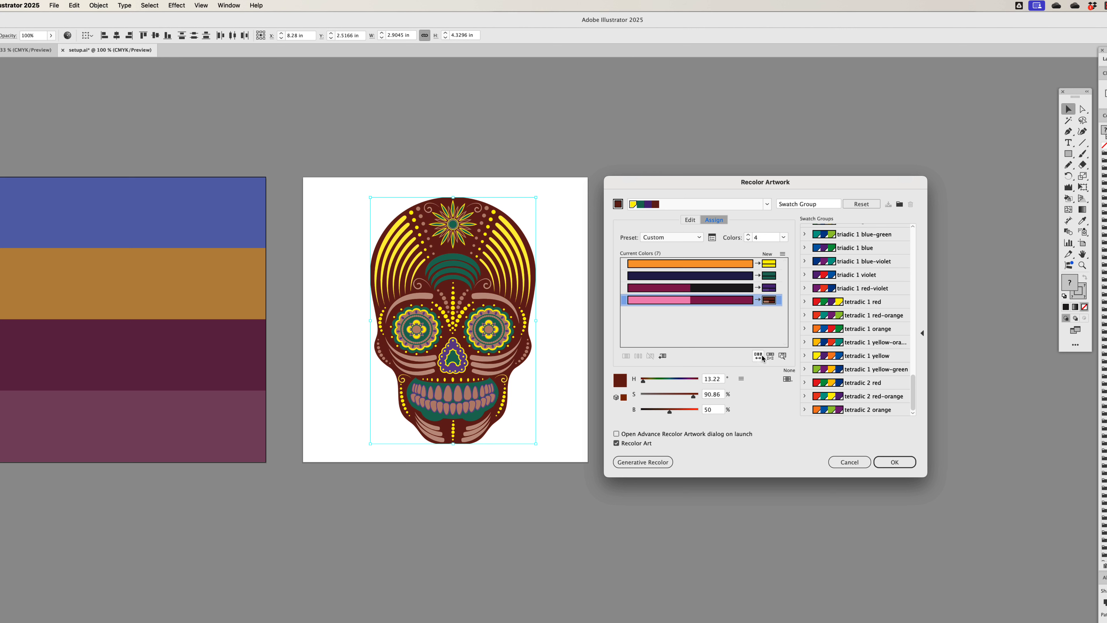
Step: Randomly change the order of the new colors until yellow is assigned to the pink and maroon row
left_click(757, 355)
left_click(757, 355)
left_click(757, 356)
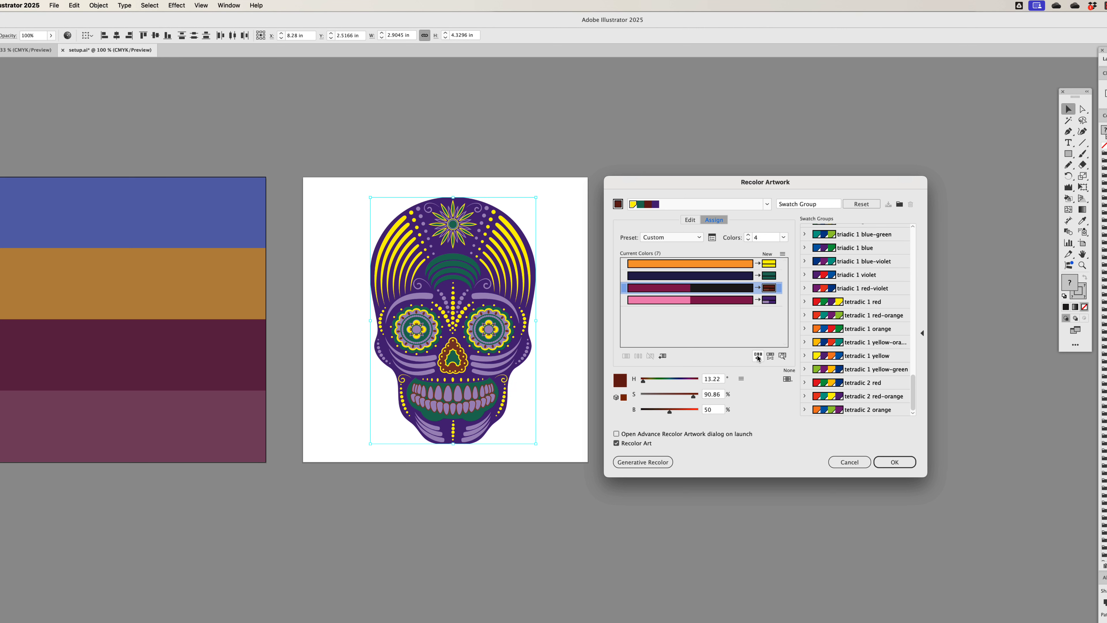
left_click(757, 356)
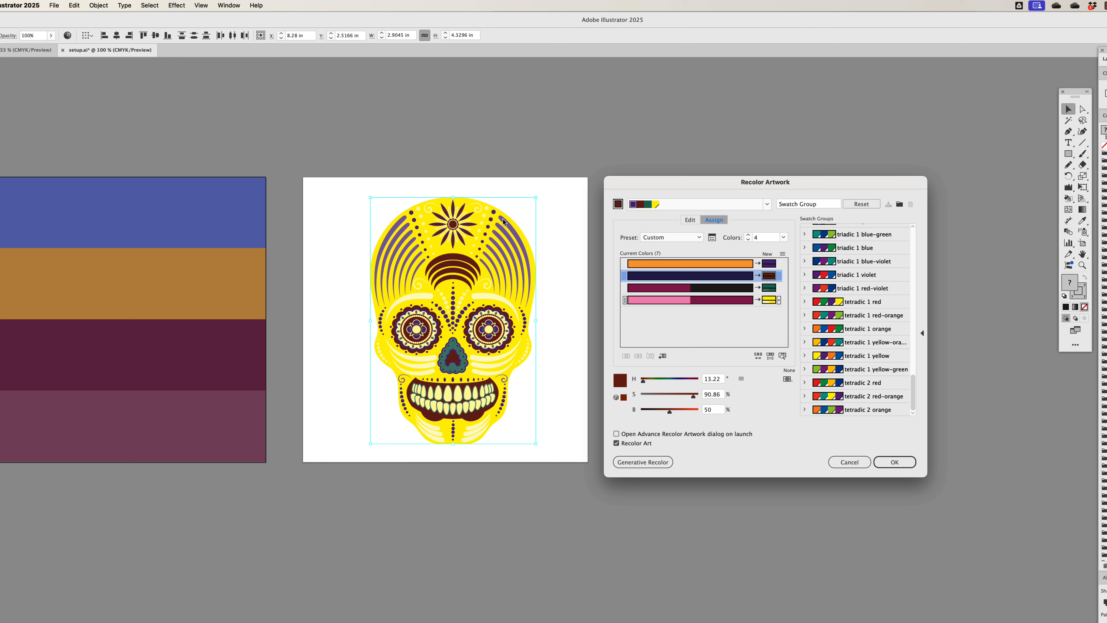
Step: Mute the new yellow of the pink and maroon row to 54% saturation and 72% brightness
left_click(770, 301)
mouse_move(698, 396)
left_mouse_down()
mouse_move(671, 396)
mouse_move(681, 410)
mouse_move(669, 410)
mouse_move(696, 395)
mouse_move(677, 399)
left_mouse_up()
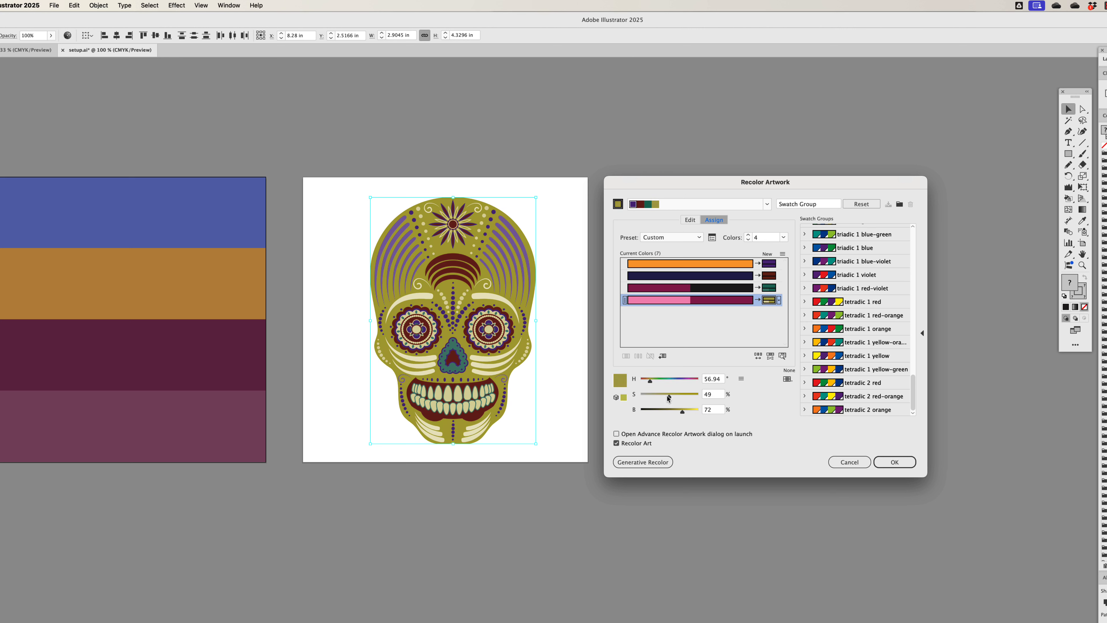
left_click_drag(668, 396, 671, 396)
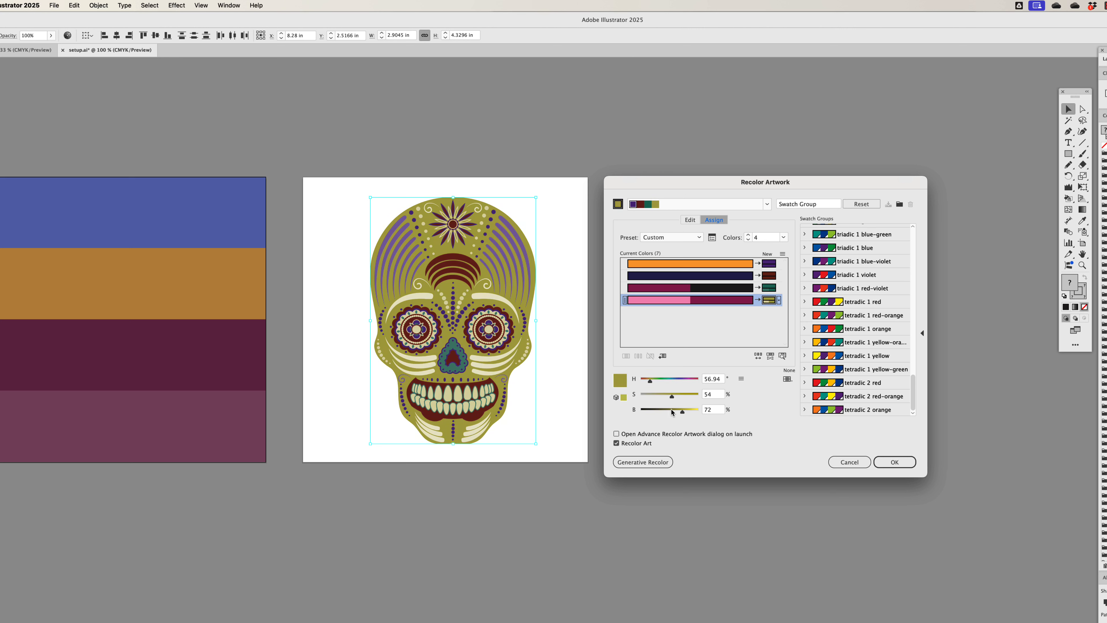